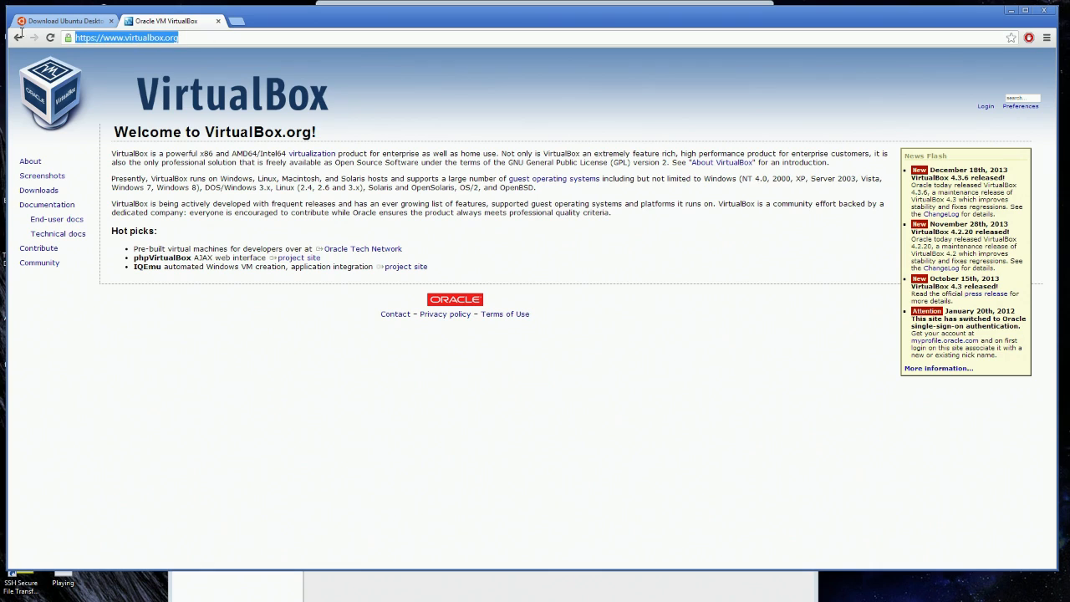
Download the VirtualBox 4.3.6 installer for Windows hosts (x86/amd64) from the Downloads page.
{"action": "left_click", "coordinate": [37, 194]}
{"action": "left_click", "coordinate": [329, 220]}
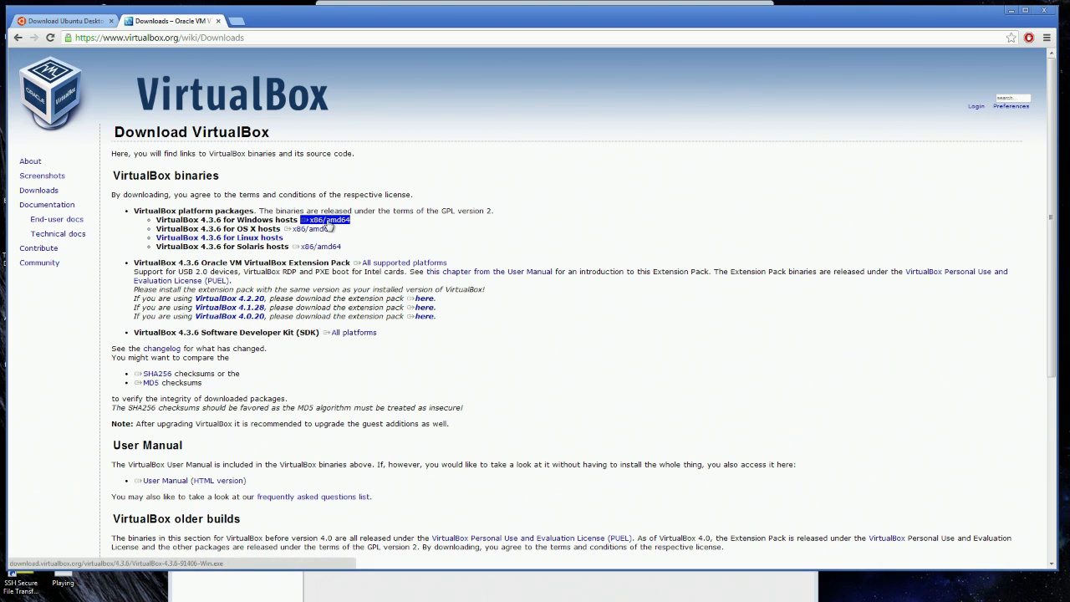
{"action": "left_click_drag", "start_coordinate": [328, 14], "coordinate": [385, 129]}
Launch the downloaded installer from the desktop, cancel the security warning, and close the VirtualBox tab.
{"action": "left_click", "coordinate": [100, 13]}
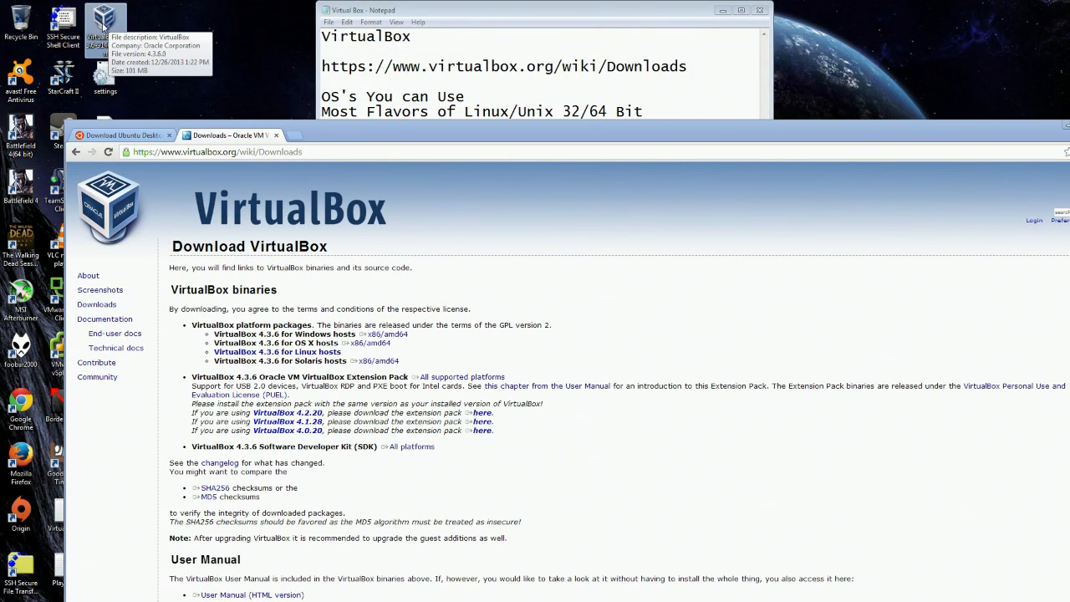
{"action": "double_click", "coordinate": [103, 25]}
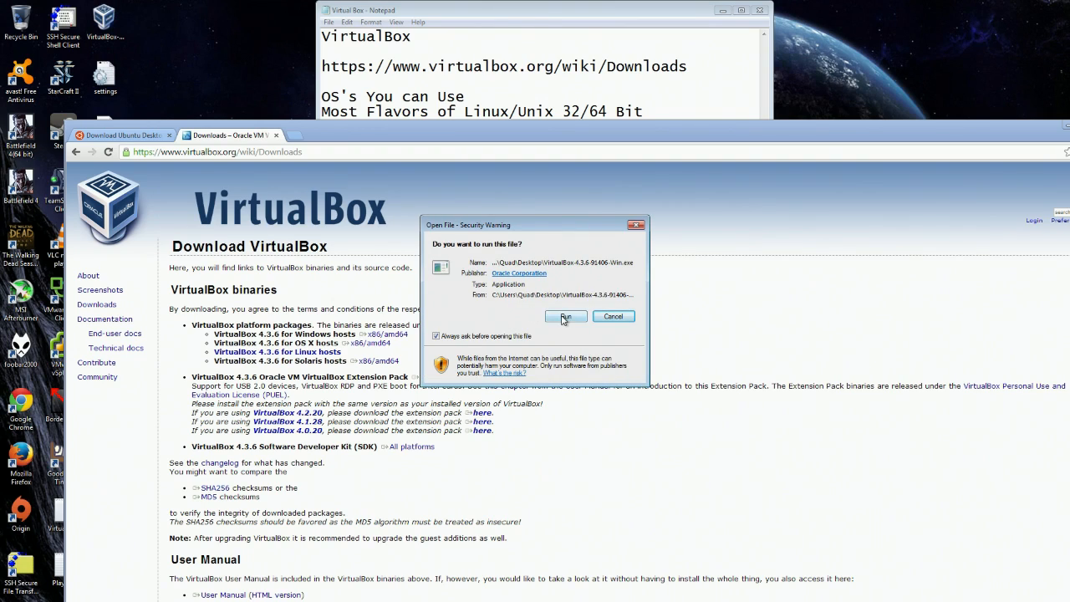
{"action": "left_click", "coordinate": [636, 225]}
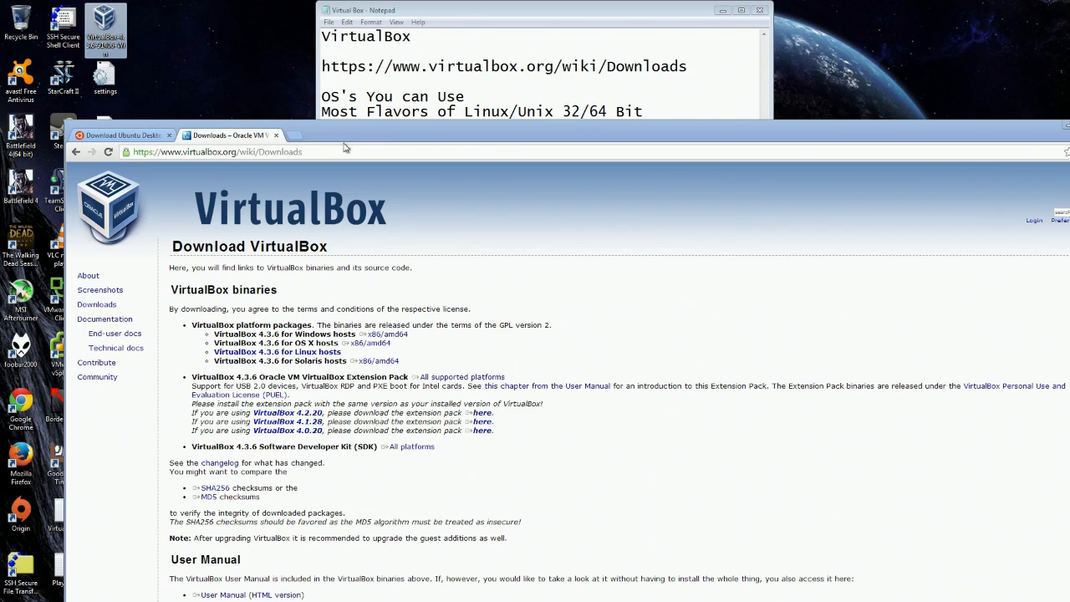
{"action": "left_click", "coordinate": [275, 135]}
{"action": "left_click_drag", "start_coordinate": [276, 141], "coordinate": [285, 51]}
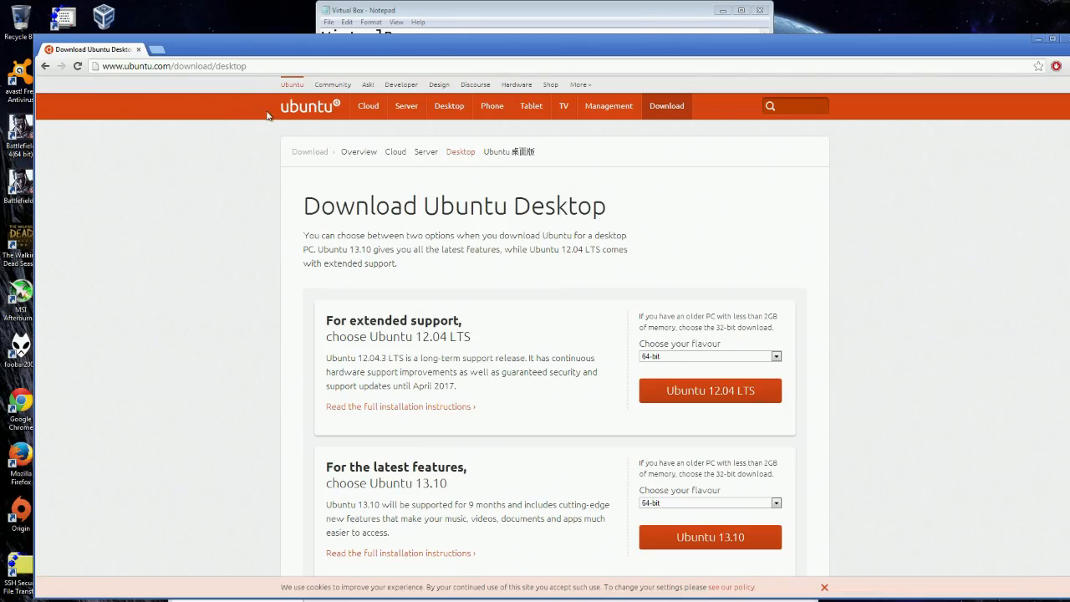
Review the Ubuntu 13.10 option with its 64-bit flavour in maximized Chrome, then close Chrome.
{"action": "double_click", "coordinate": [288, 52]}
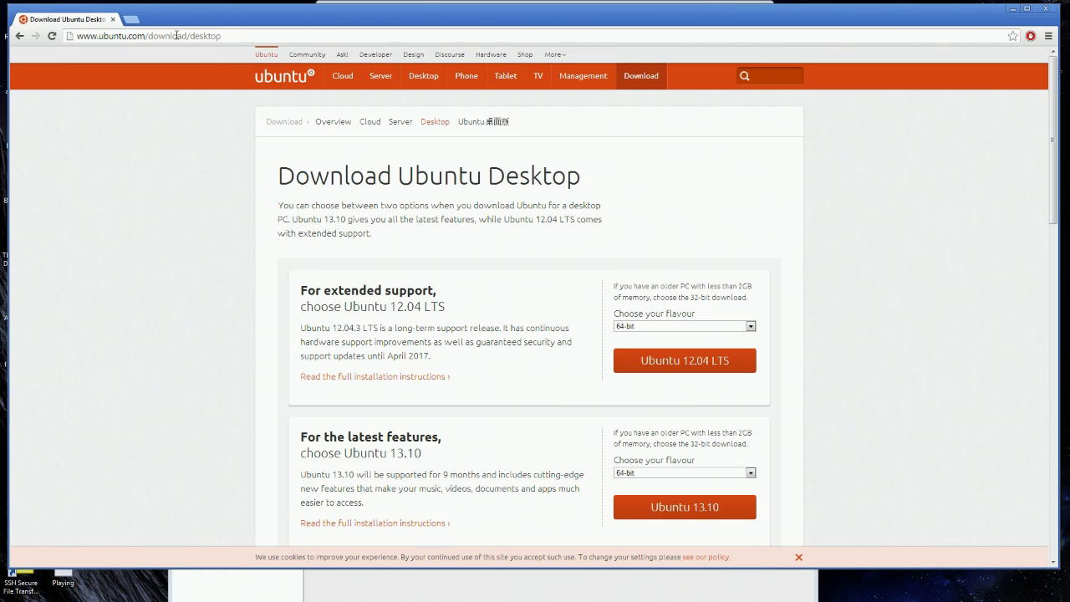
{"action": "scroll", "coordinate": [458, 140], "scroll_direction": "down", "scroll_amount": 2}
{"action": "left_click_drag", "start_coordinate": [458, 140], "coordinate": [387, 139]}
{"action": "left_click_drag", "start_coordinate": [422, 288], "coordinate": [518, 266]}
{"action": "left_click", "coordinate": [518, 266]}
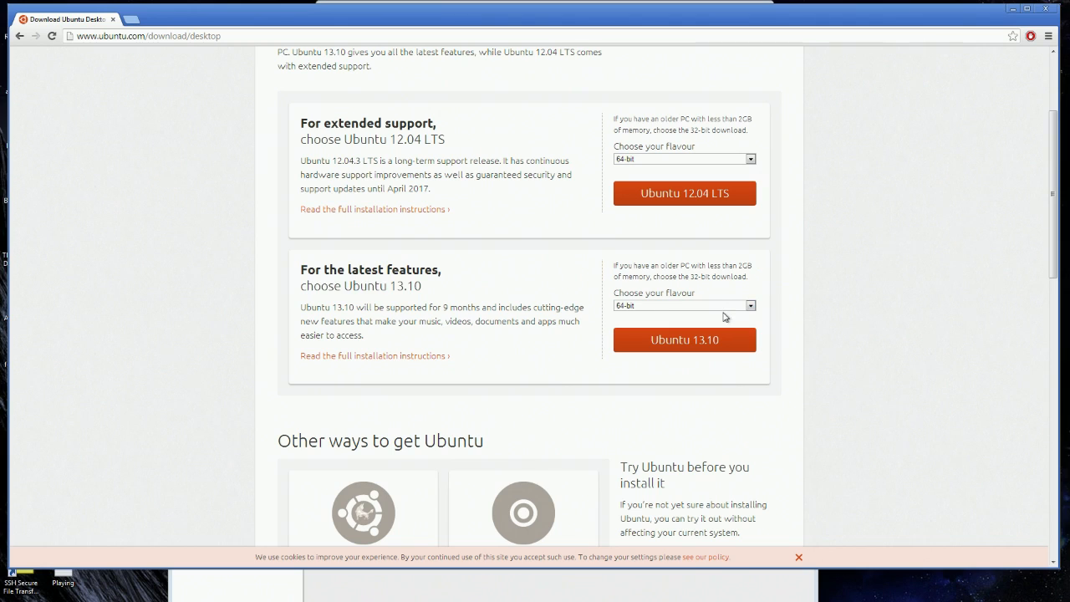
{"action": "left_click", "coordinate": [716, 306]}
{"action": "left_click", "coordinate": [642, 315]}
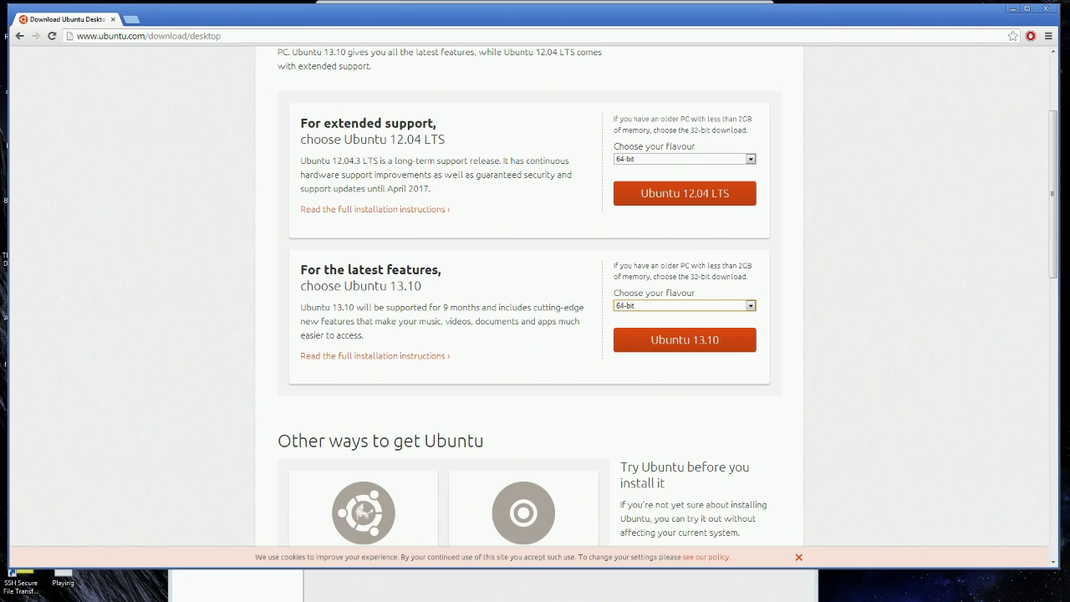
{"action": "left_click", "coordinate": [1045, 8]}
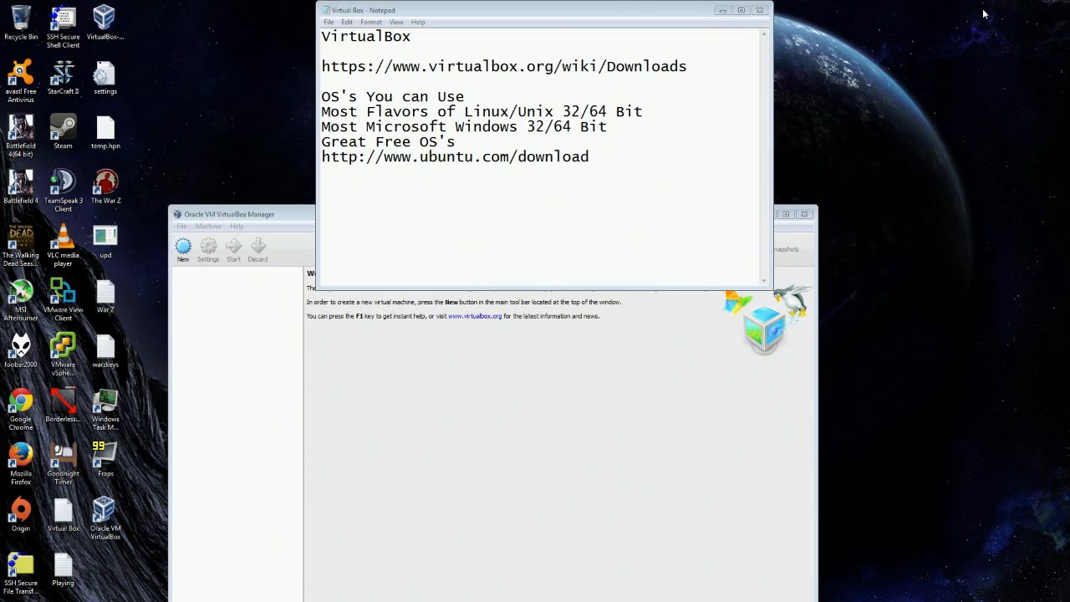
Relaunch Oracle VM VirtualBox and move the Manager window higher on screen.
{"action": "left_click", "coordinate": [805, 215]}
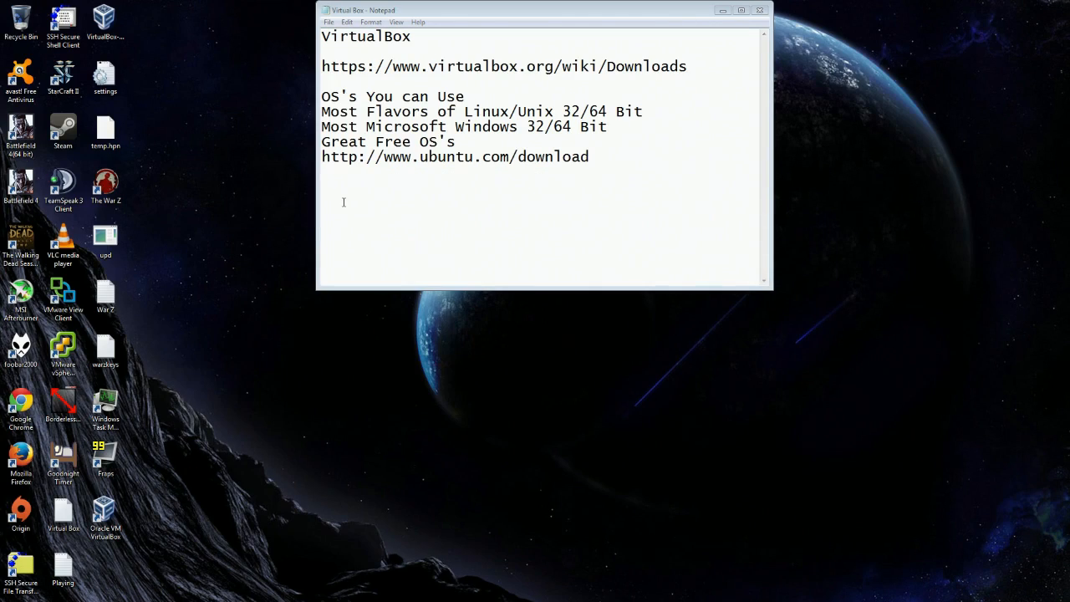
{"action": "left_click", "coordinate": [103, 31]}
{"action": "double_click", "coordinate": [104, 513]}
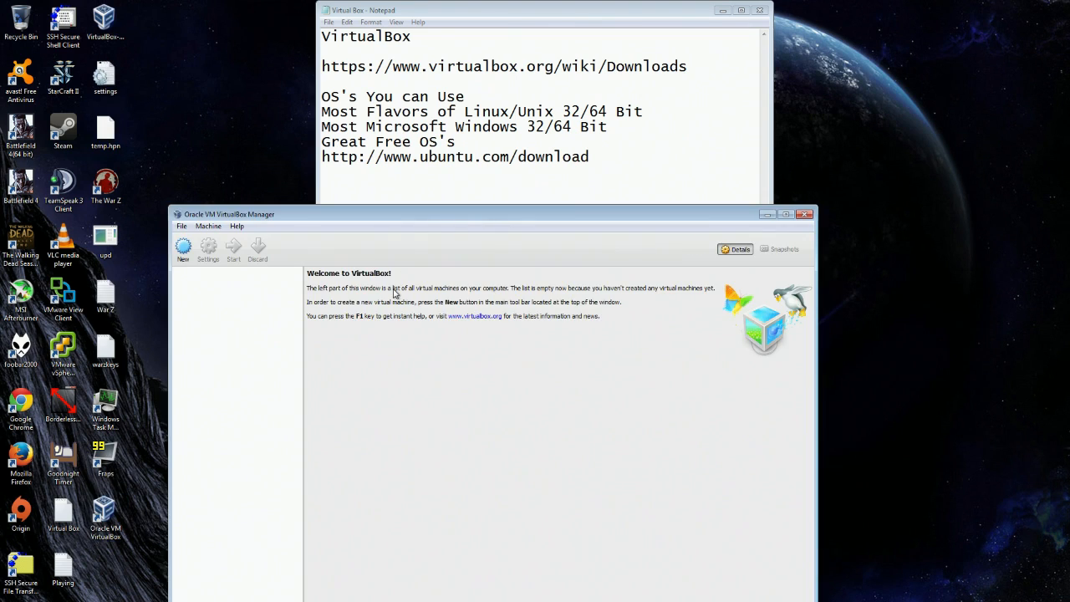
{"action": "left_click_drag", "start_coordinate": [462, 216], "coordinate": [525, 72]}
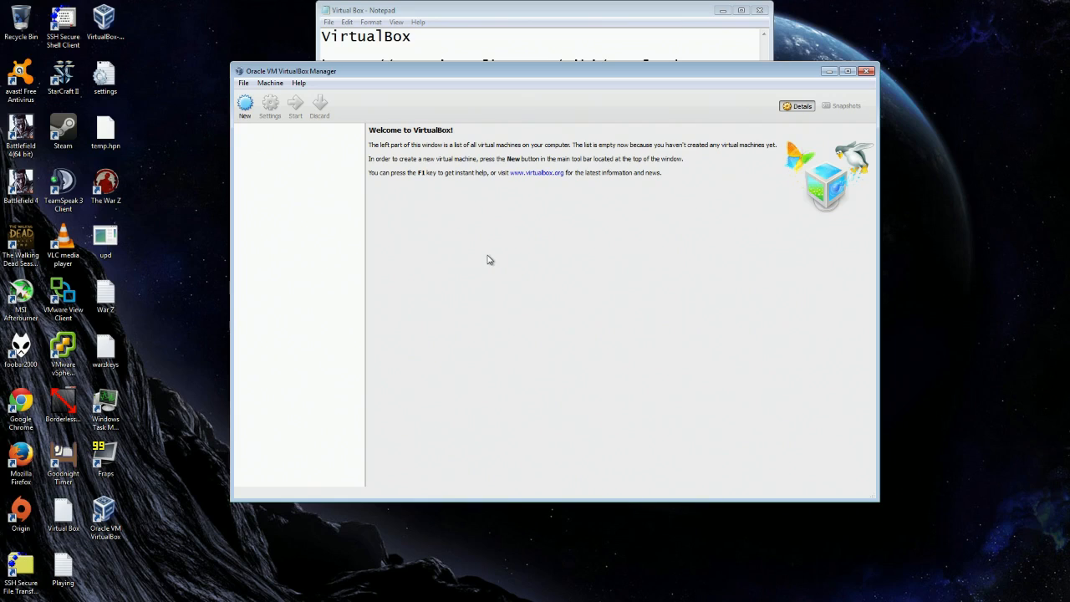
Start a new VM named Ubuntu, type Linux, version Ubuntu (64 bit), and continue.
{"action": "left_click", "coordinate": [245, 105]}
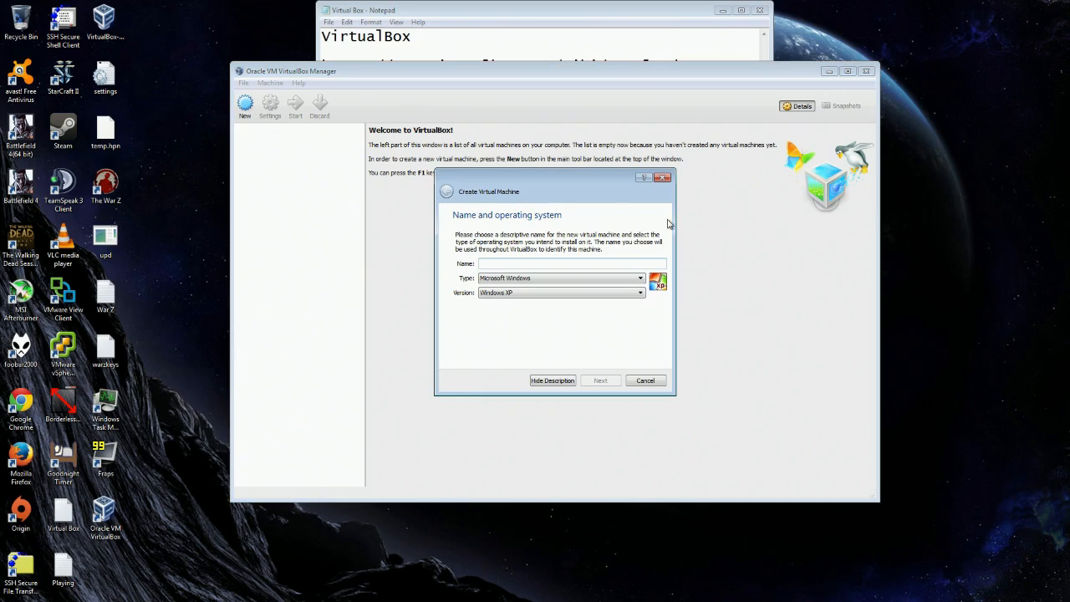
{"action": "type", "text": "U"}
{"action": "key", "text": "BackSpace"}
{"action": "type", "text": "Linuyx"}
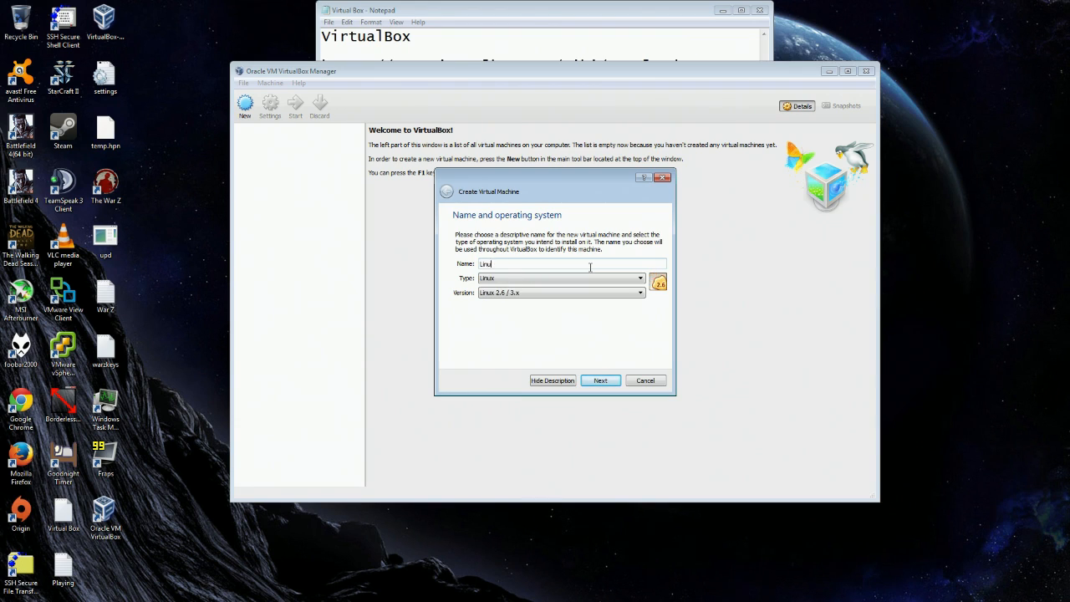
{"action": "left_click", "coordinate": [581, 278]}
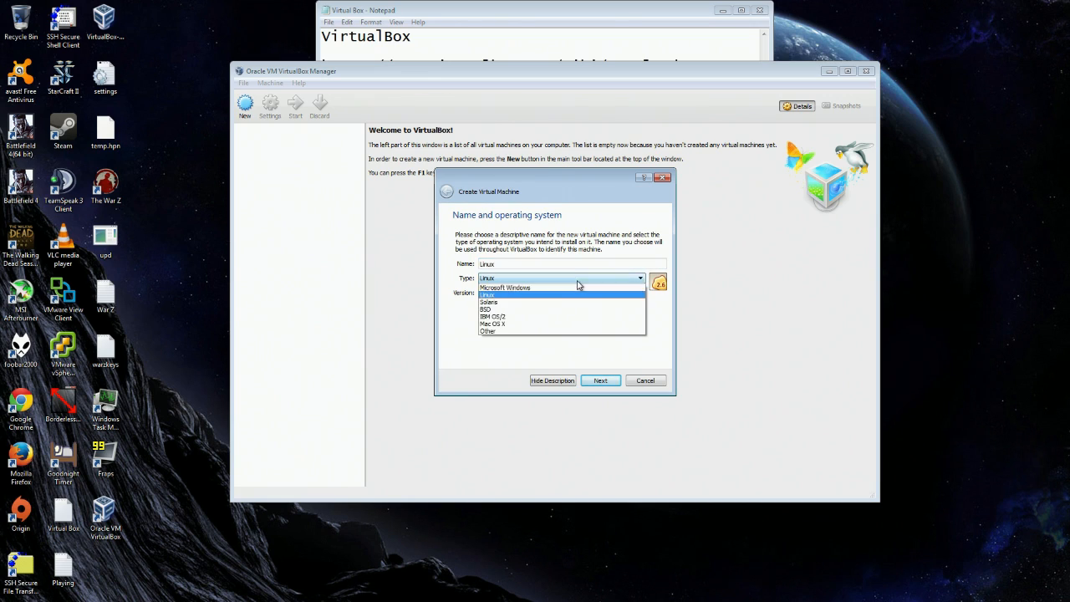
{"action": "left_click", "coordinate": [493, 295]}
{"action": "left_click", "coordinate": [640, 293]}
{"action": "left_click_drag", "start_coordinate": [641, 316], "coordinate": [640, 354]}
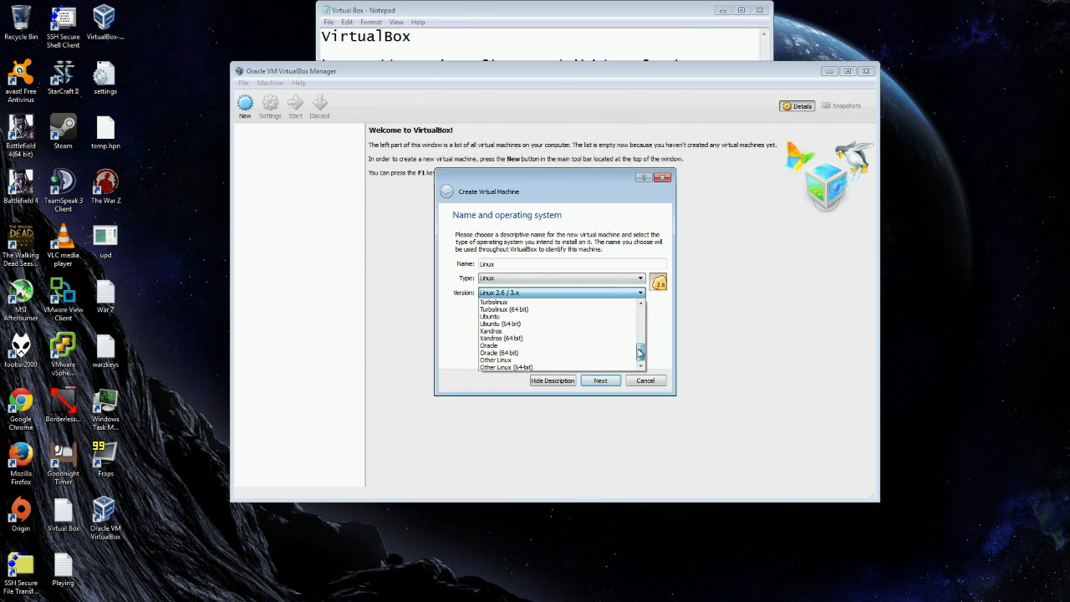
{"action": "left_click", "coordinate": [512, 329]}
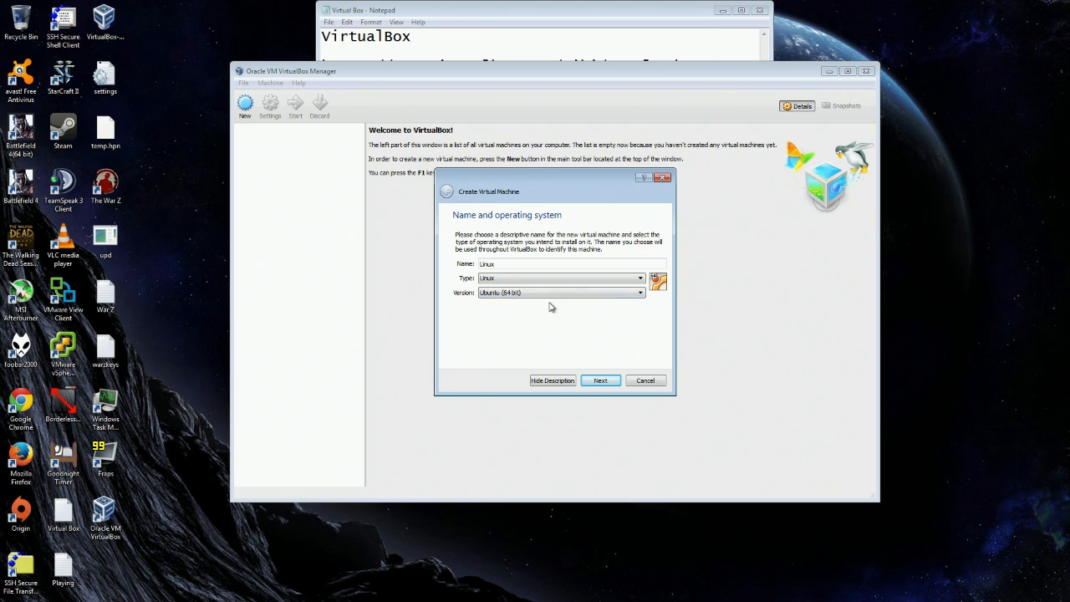
{"action": "left_click_drag", "start_coordinate": [509, 268], "coordinate": [441, 266]}
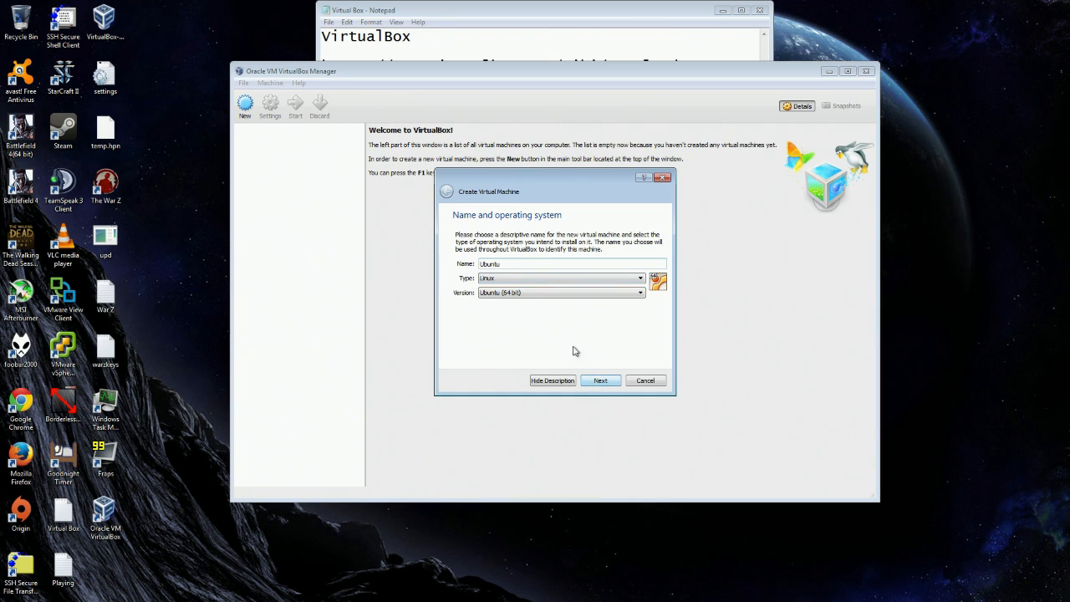
{"action": "left_click", "coordinate": [614, 381]}
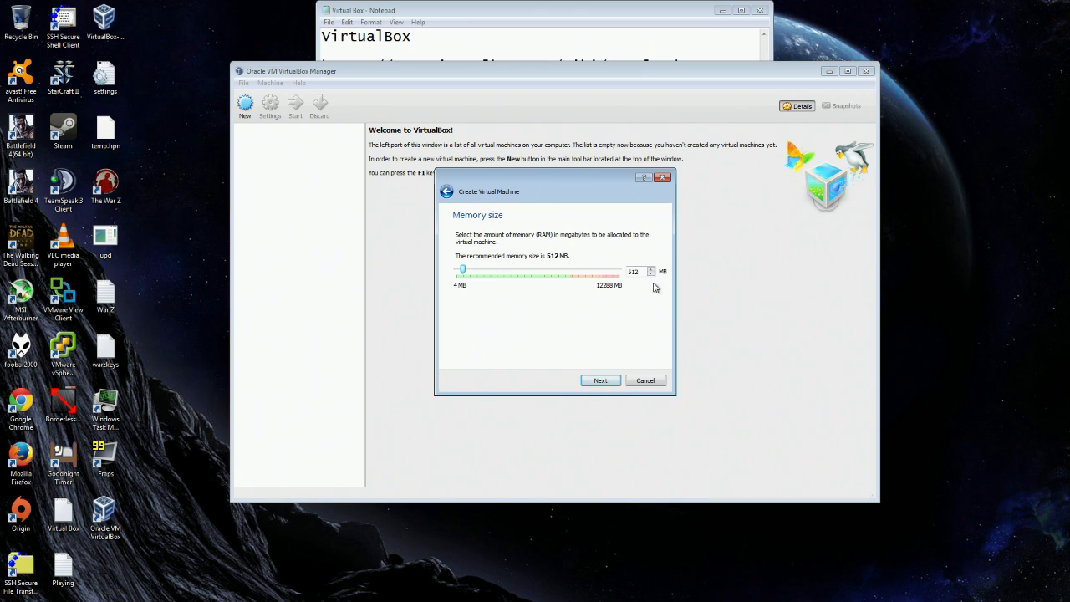
Replace the memory size with 4096 MB and continue to the hard drive page.
{"action": "key", "text": "Tab"}
{"action": "type", "text": "4096"}
{"action": "left_click", "coordinate": [604, 380]}
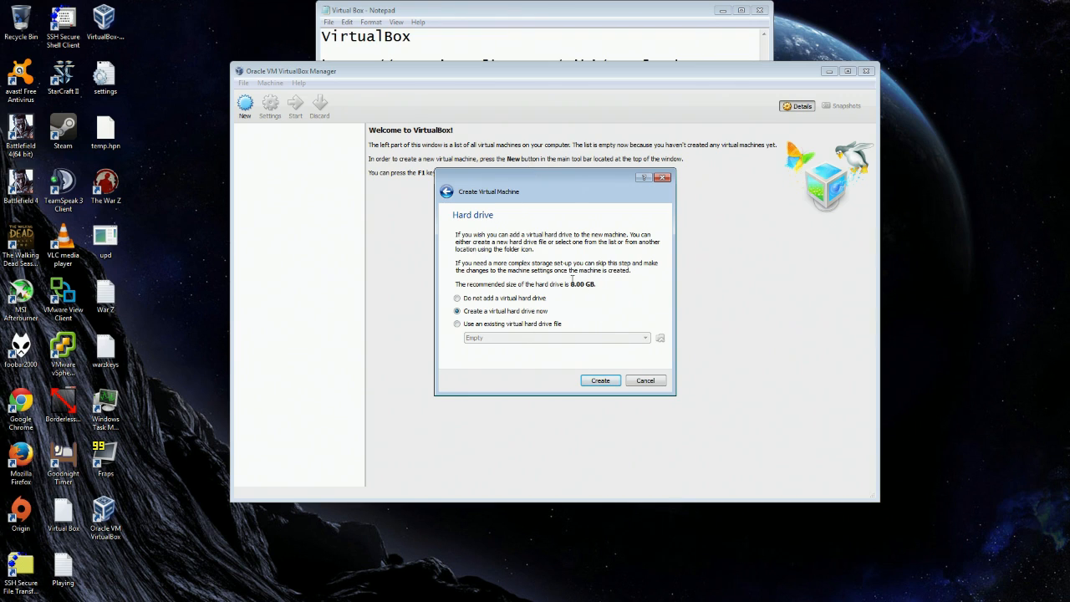
Create a dynamically allocated 14.00 GB VDI virtual disk for the Ubuntu machine.
{"action": "left_click", "coordinate": [612, 383]}
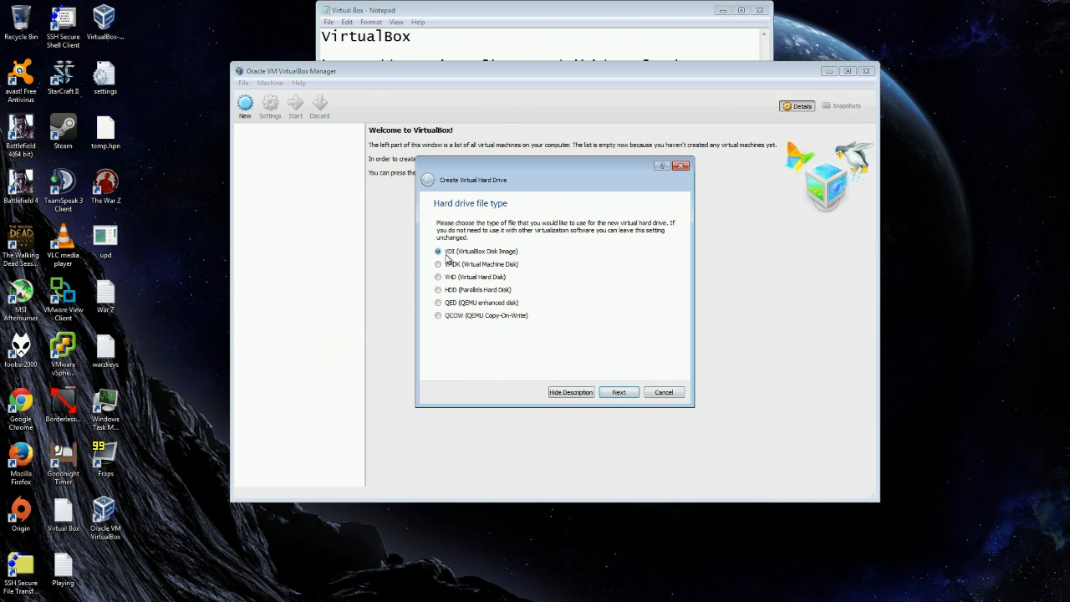
{"action": "left_click", "coordinate": [630, 395]}
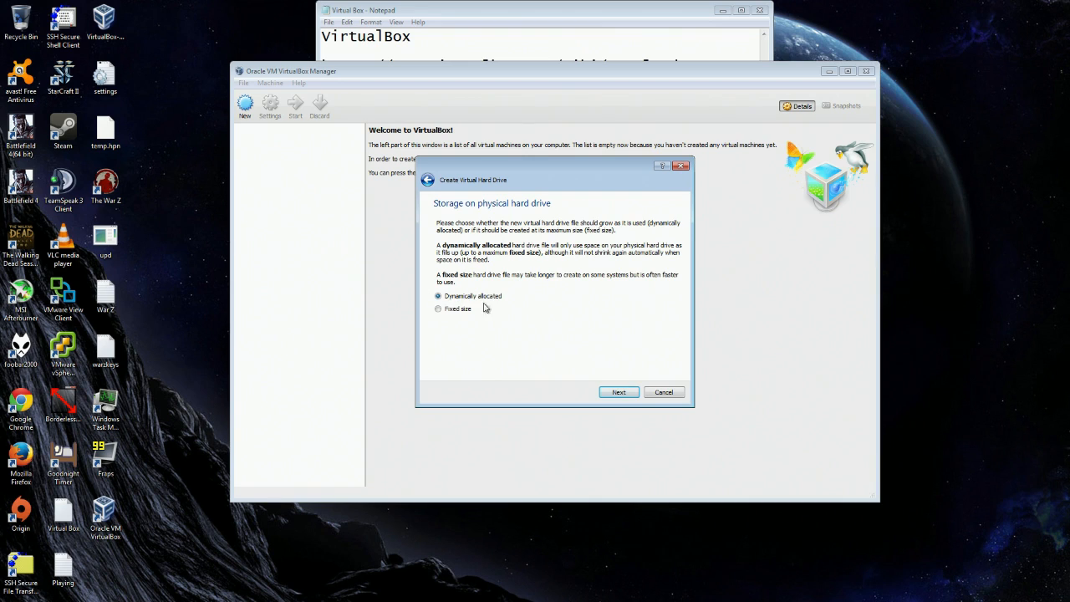
{"action": "left_click", "coordinate": [618, 393]}
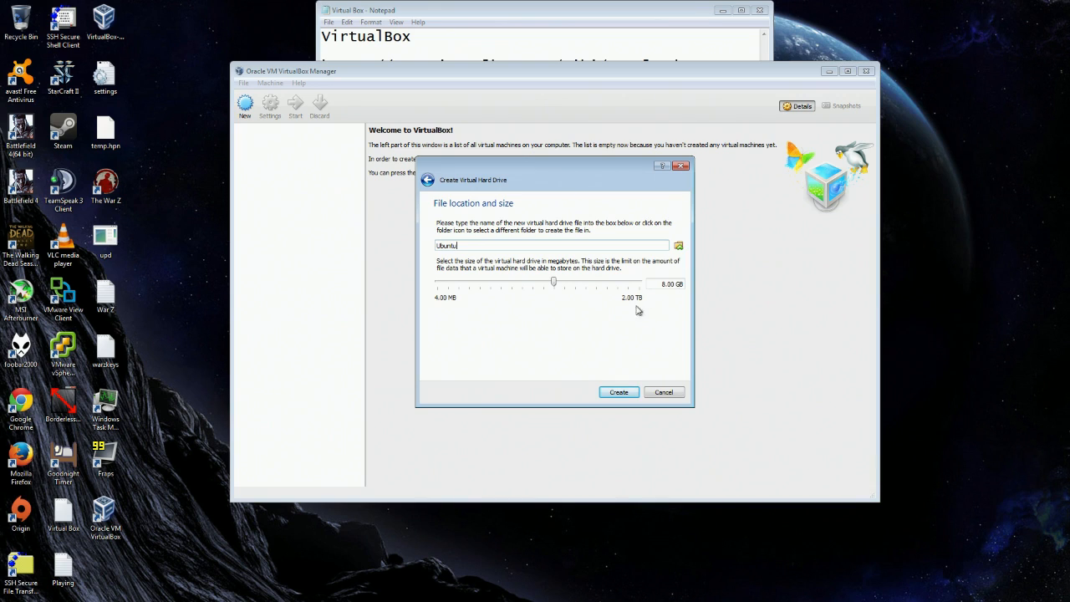
{"action": "left_click", "coordinate": [665, 285]}
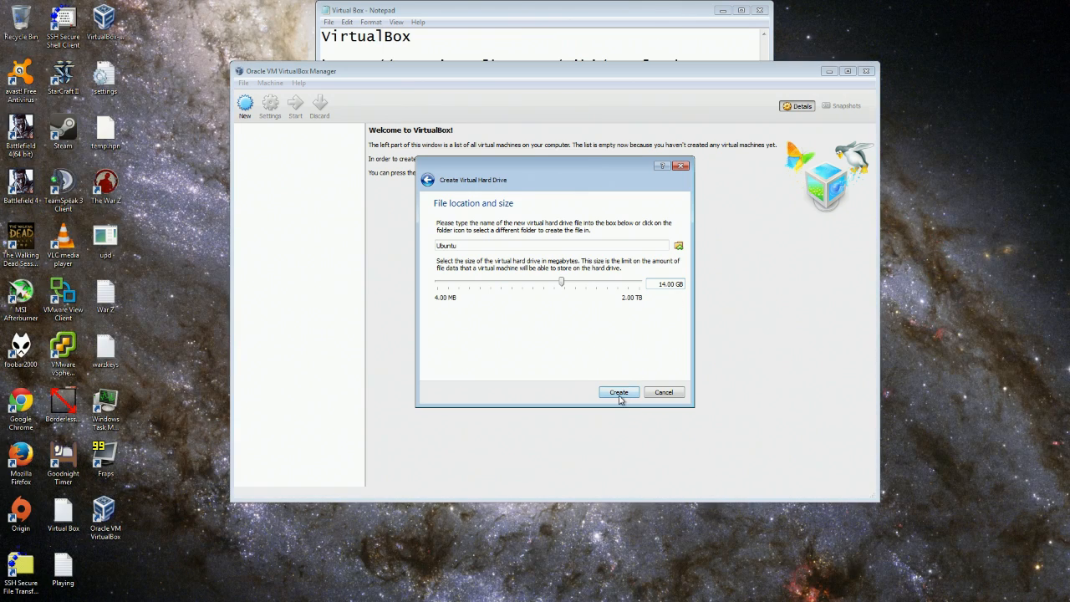
{"action": "left_click", "coordinate": [619, 395]}
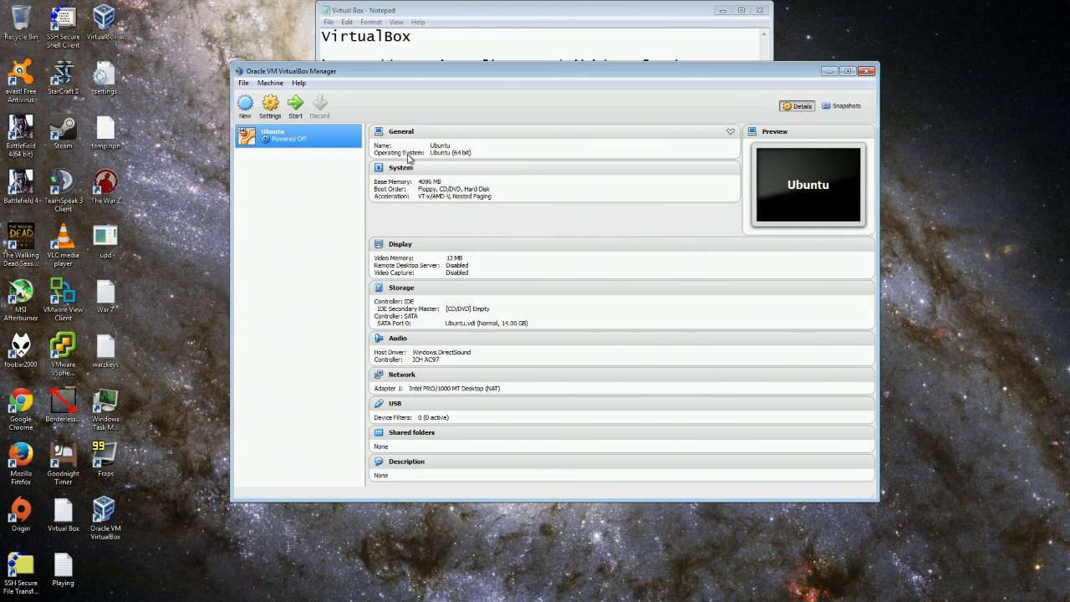
Open the Ubuntu machine's settings and review its General tabs and System memory.
{"action": "right_click", "coordinate": [316, 144]}
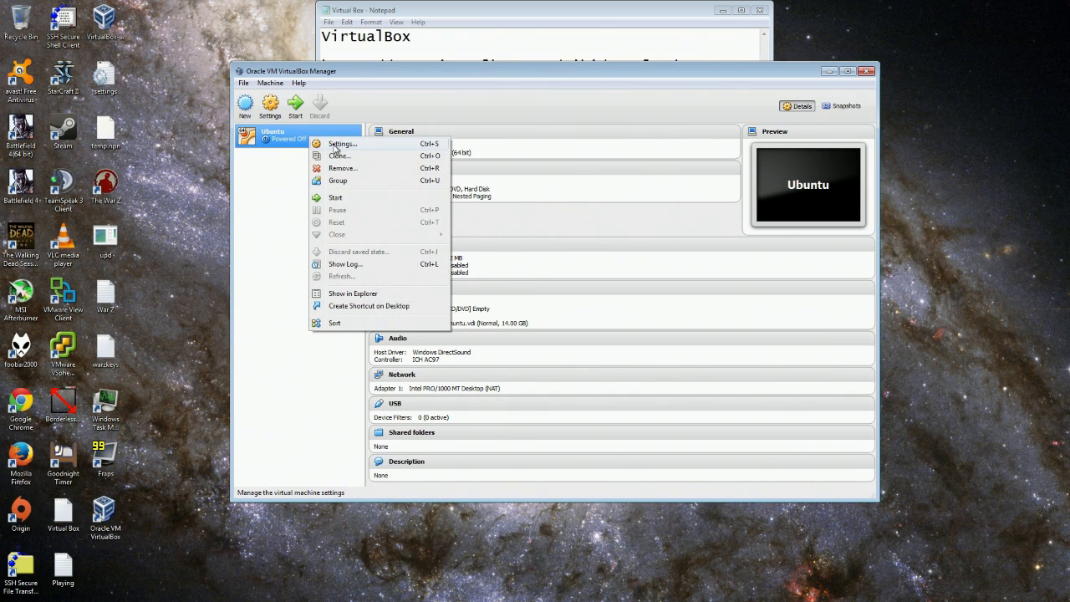
{"action": "left_click", "coordinate": [334, 148]}
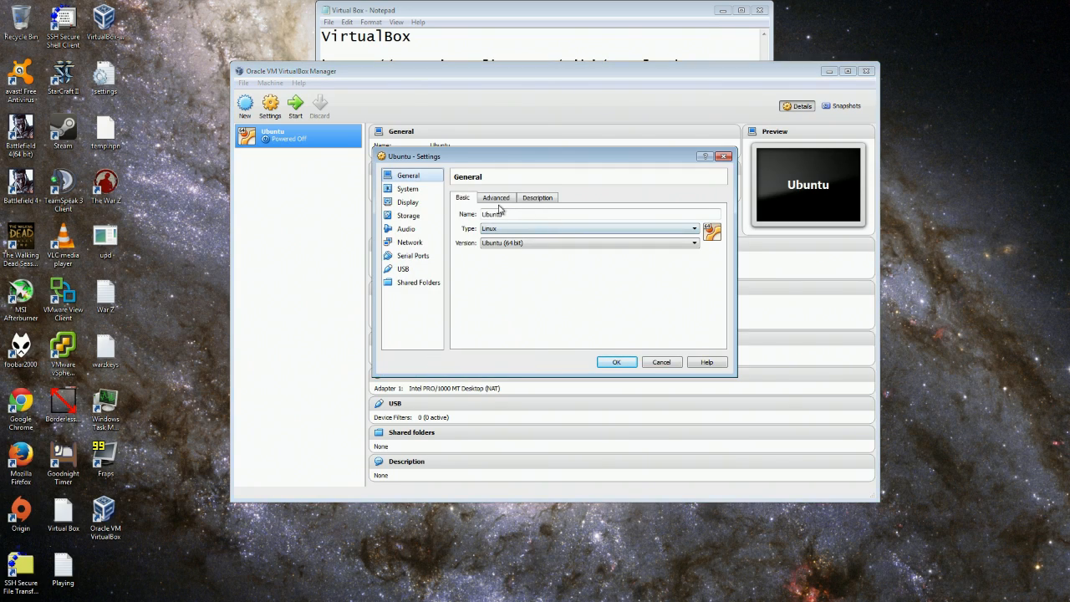
{"action": "left_click", "coordinate": [497, 199]}
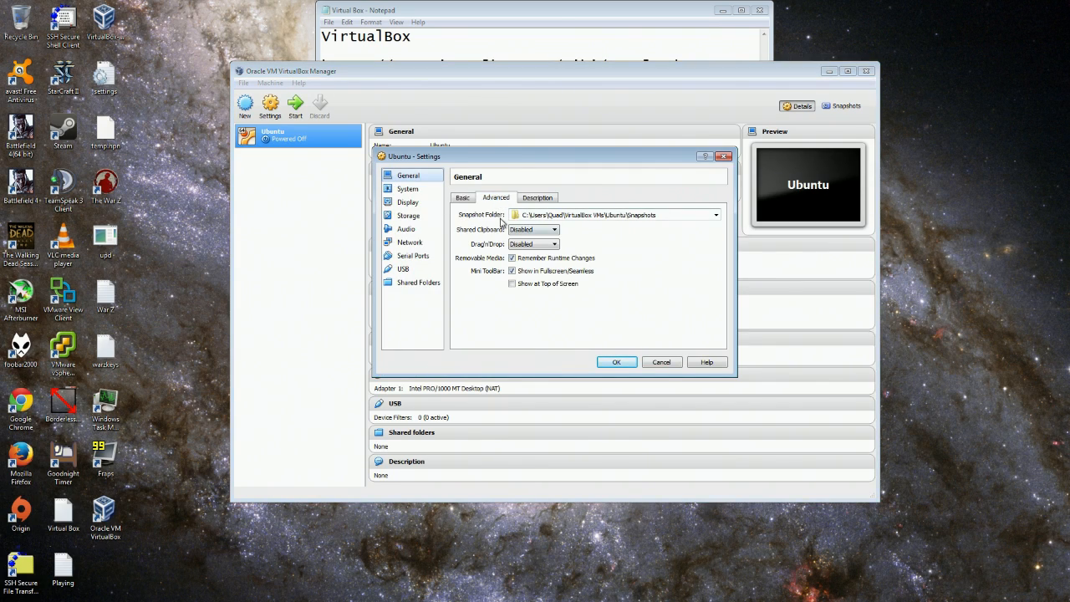
{"action": "left_click", "coordinate": [534, 198]}
{"action": "left_click", "coordinate": [407, 189]}
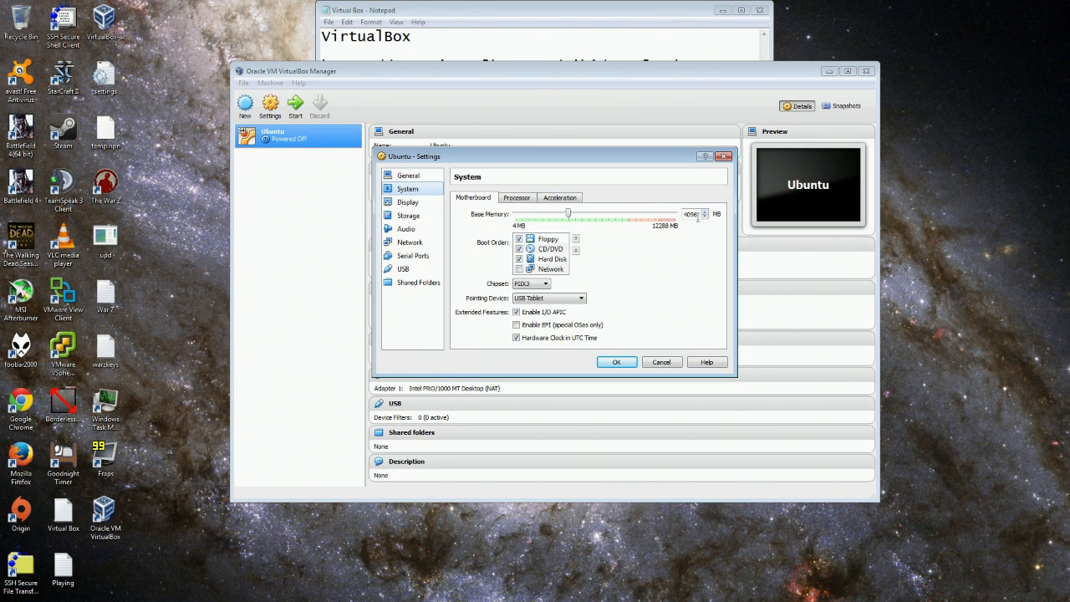
{"action": "left_click_drag", "start_coordinate": [569, 215], "coordinate": [570, 217]}
Set Processor(s) to 2, check Acceleration, then review Display's Remote Display and Video Capture tabs.
{"action": "left_click", "coordinate": [518, 200]}
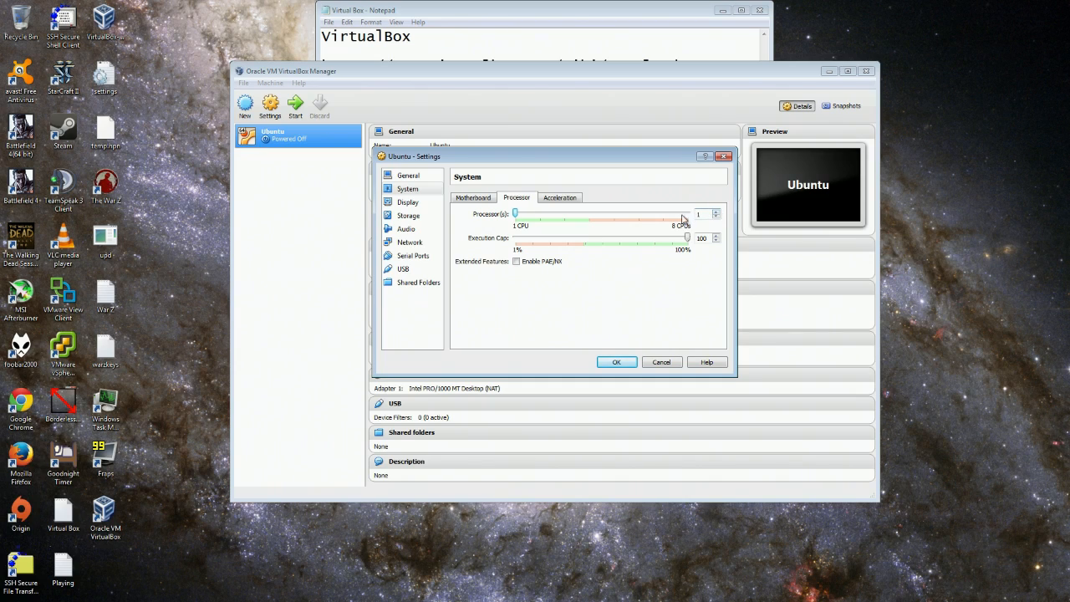
{"action": "type", "text": "2"}
{"action": "left_click", "coordinate": [566, 199]}
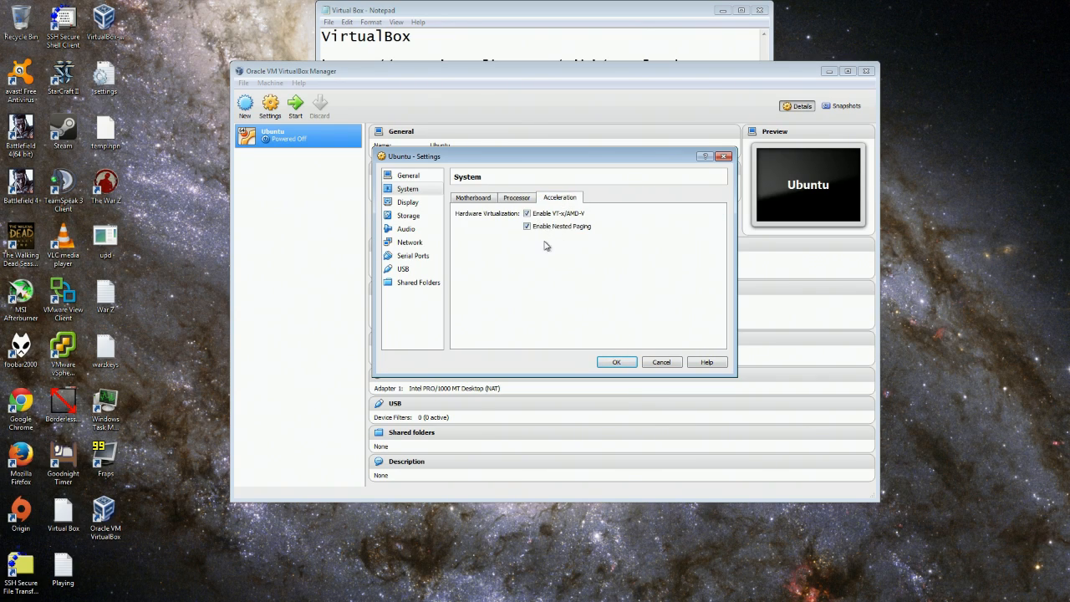
{"action": "left_click", "coordinate": [521, 200]}
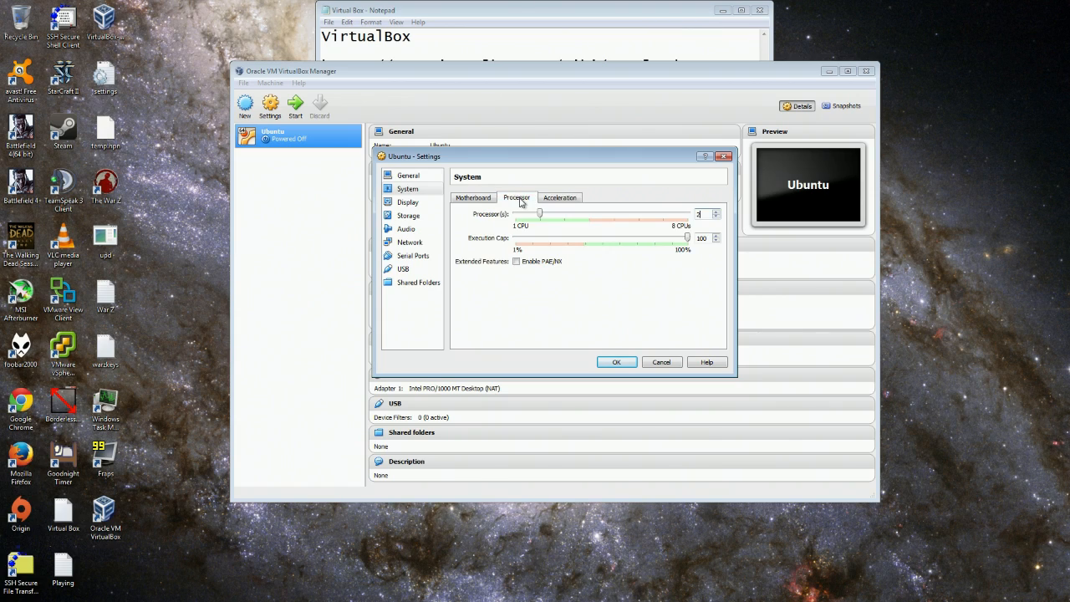
{"action": "left_click", "coordinate": [408, 203]}
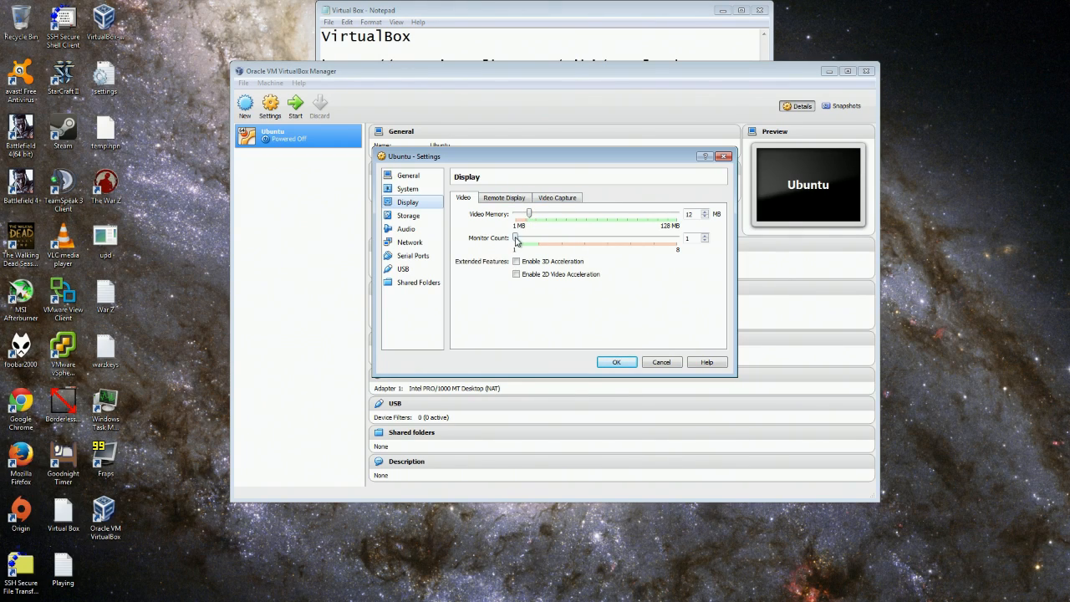
{"action": "left_click", "coordinate": [519, 197]}
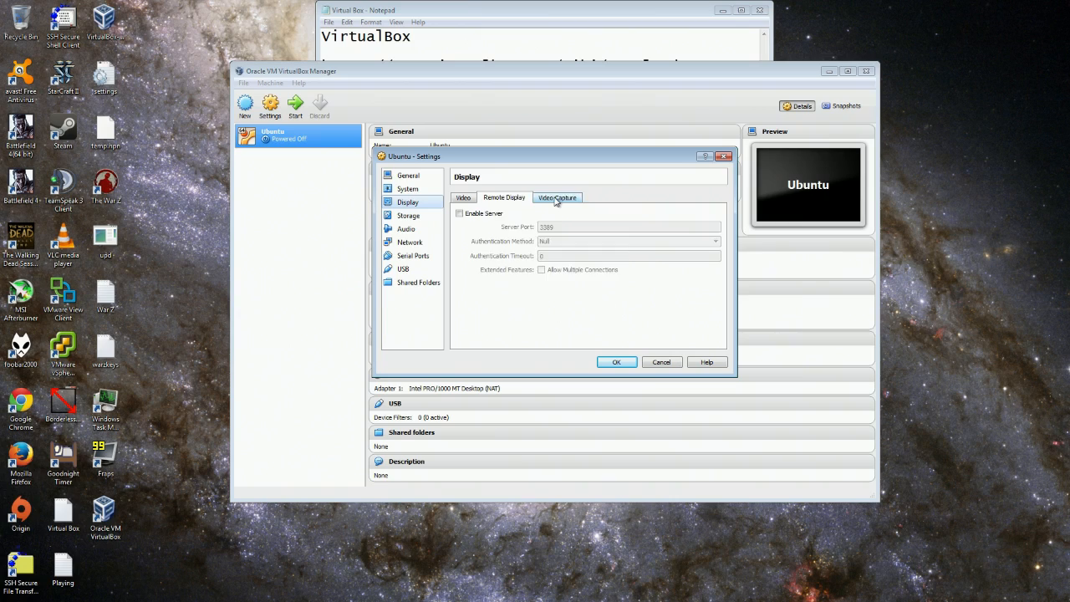
{"action": "left_click", "coordinate": [557, 199]}
In Storage, inspect the SATA controller and the attached Ubuntu.vdi disk.
{"action": "left_click", "coordinate": [409, 216]}
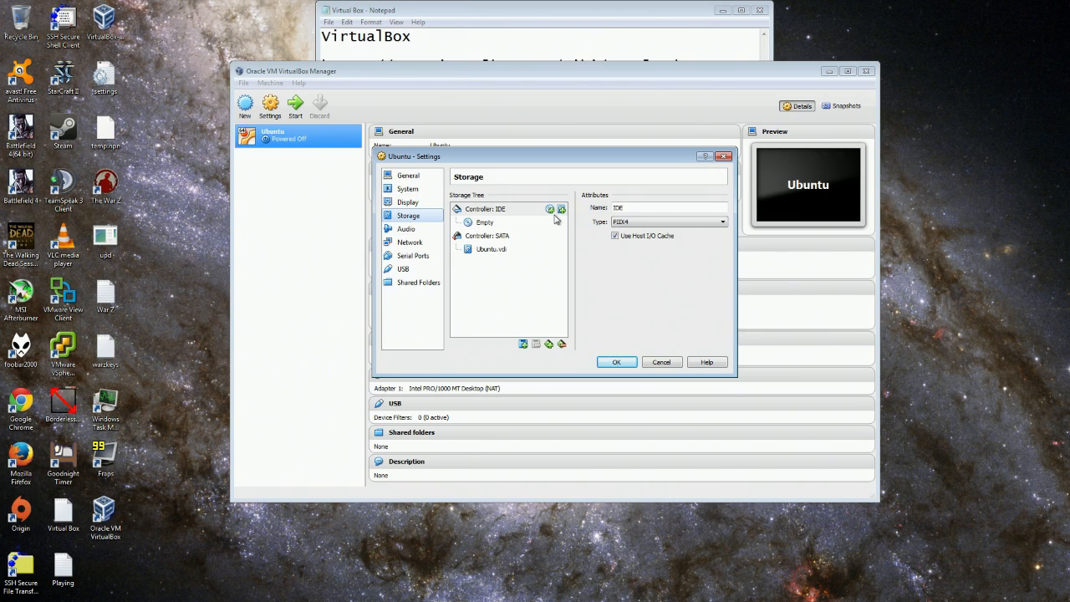
{"action": "left_click", "coordinate": [491, 240]}
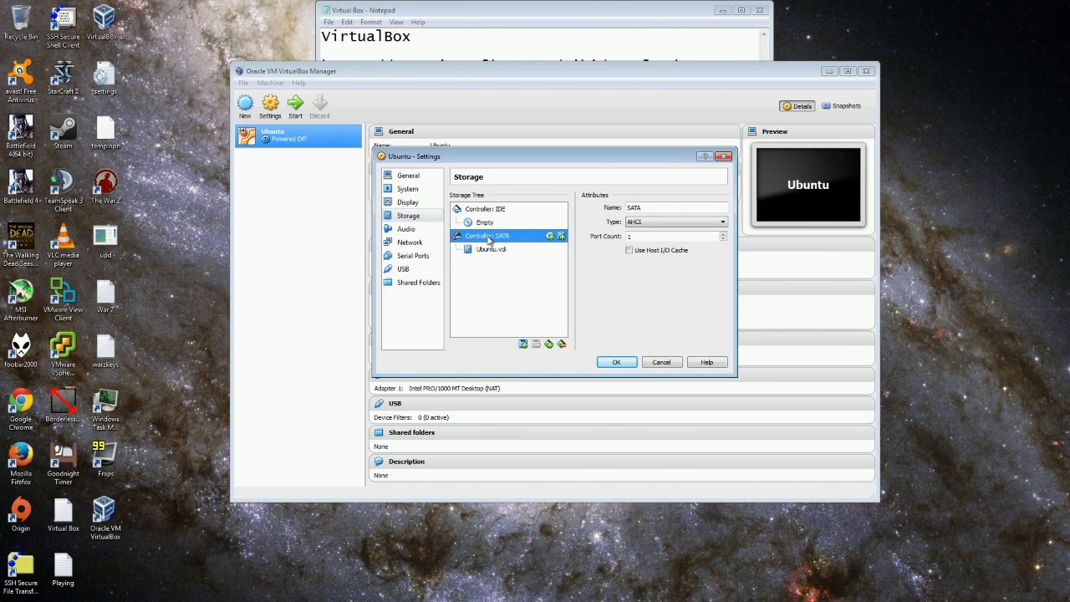
{"action": "left_click", "coordinate": [497, 250]}
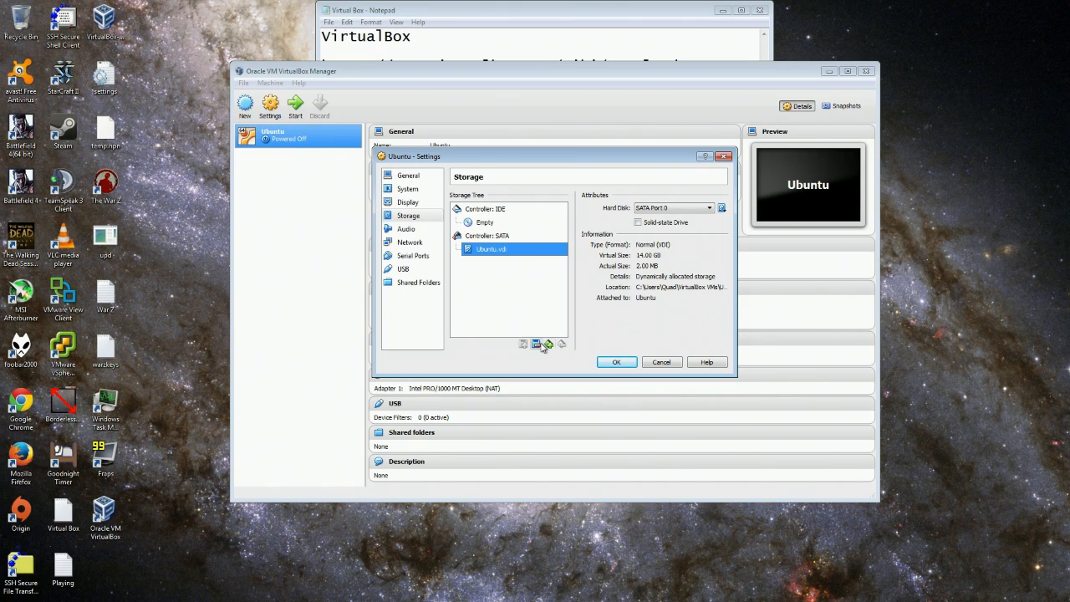
{"action": "right_click", "coordinate": [502, 250]}
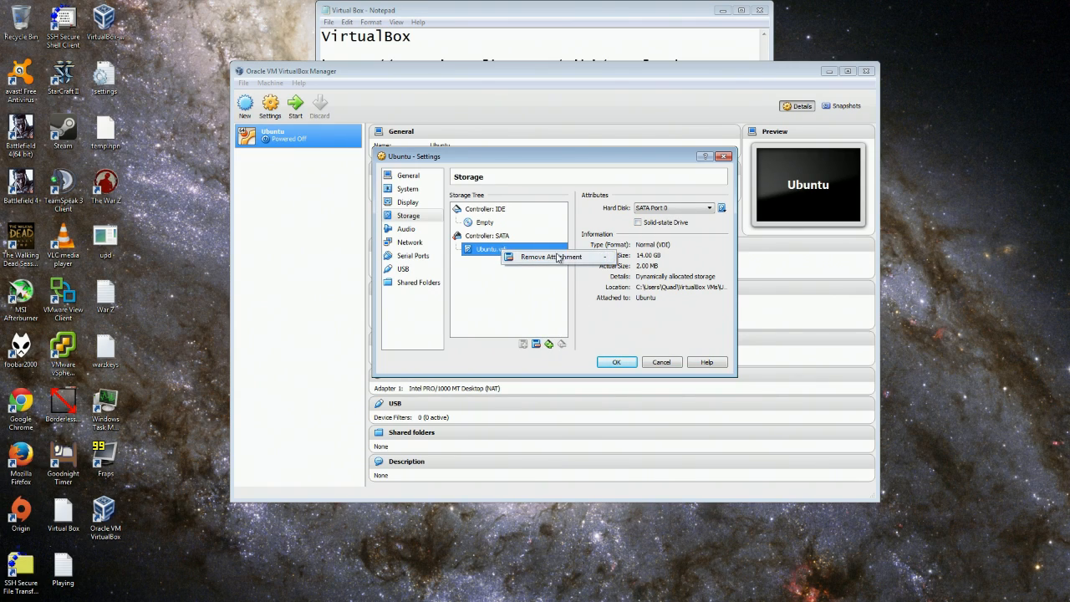
{"action": "left_click", "coordinate": [575, 189]}
Load ubuntu-13.10-desktop-amd64 into the empty IDE CD/DVD drive and save the settings.
{"action": "left_click", "coordinate": [490, 211]}
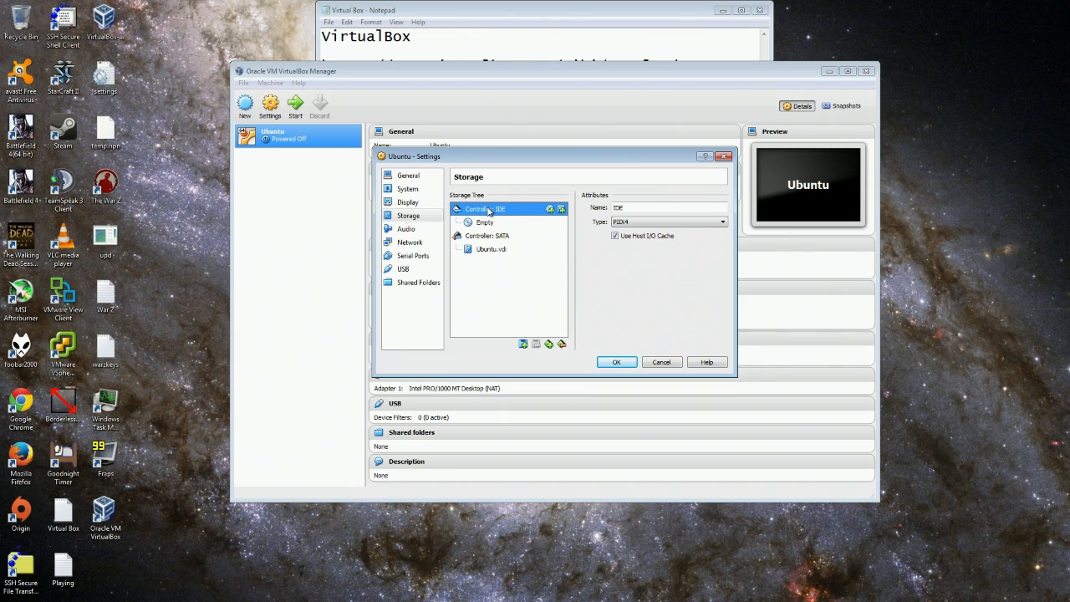
{"action": "left_click", "coordinate": [486, 226]}
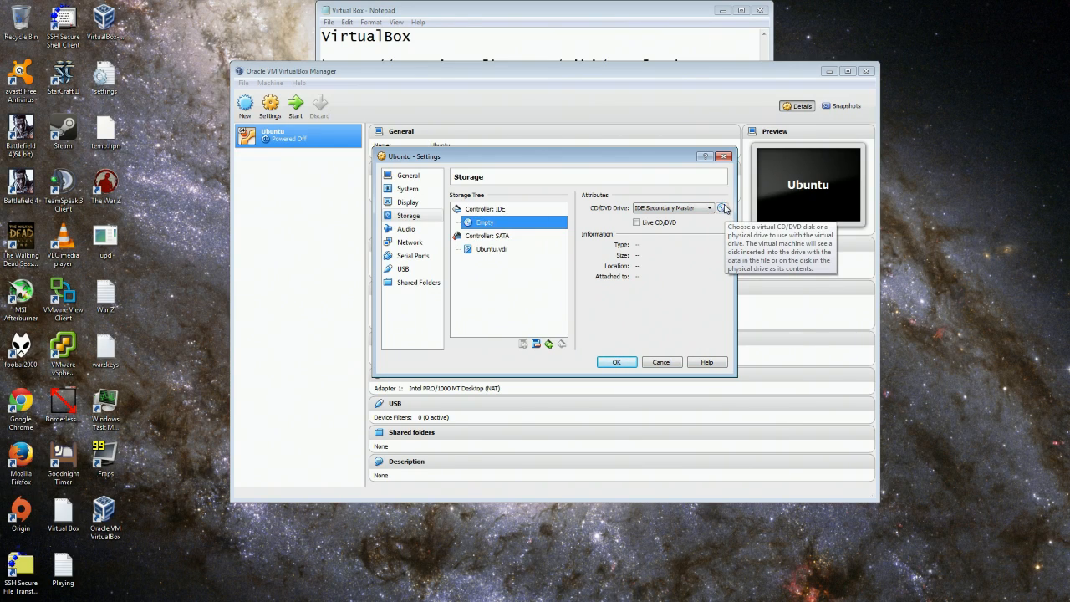
{"action": "left_click", "coordinate": [721, 208]}
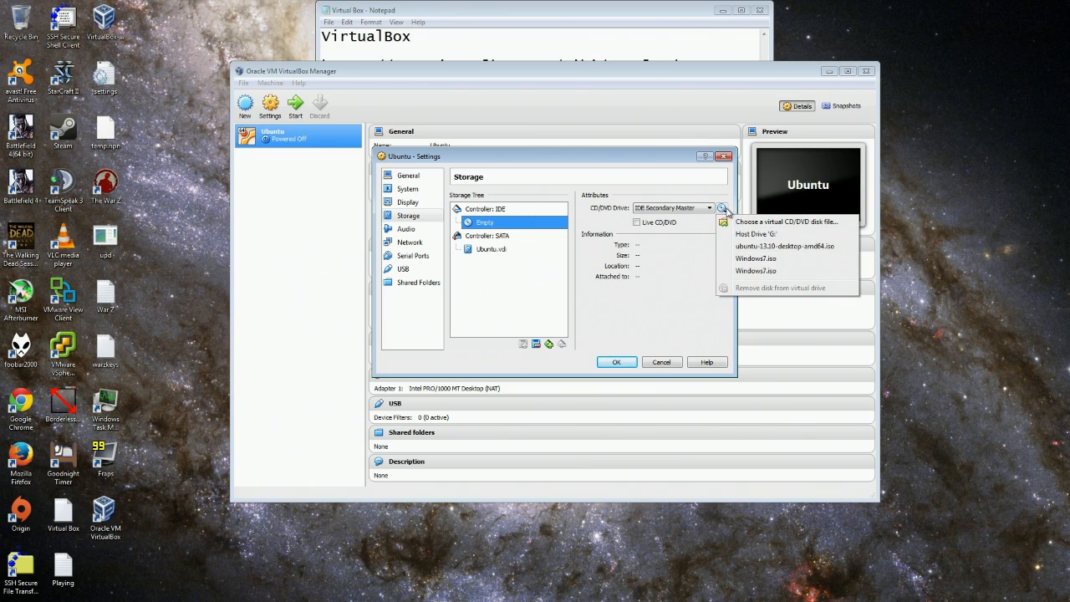
{"action": "left_click", "coordinate": [794, 228]}
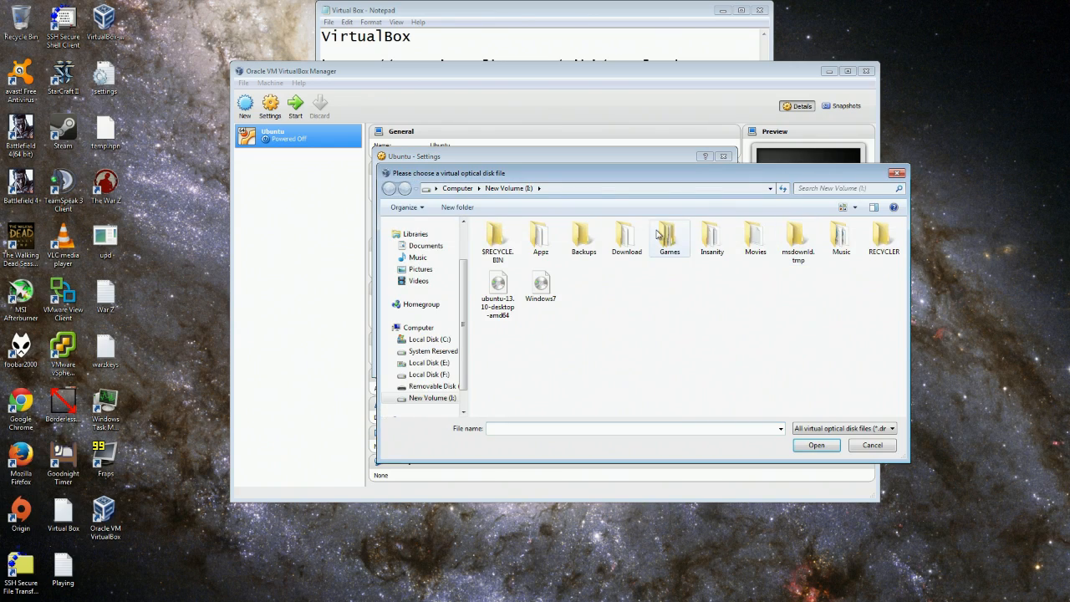
{"action": "left_click", "coordinate": [501, 297]}
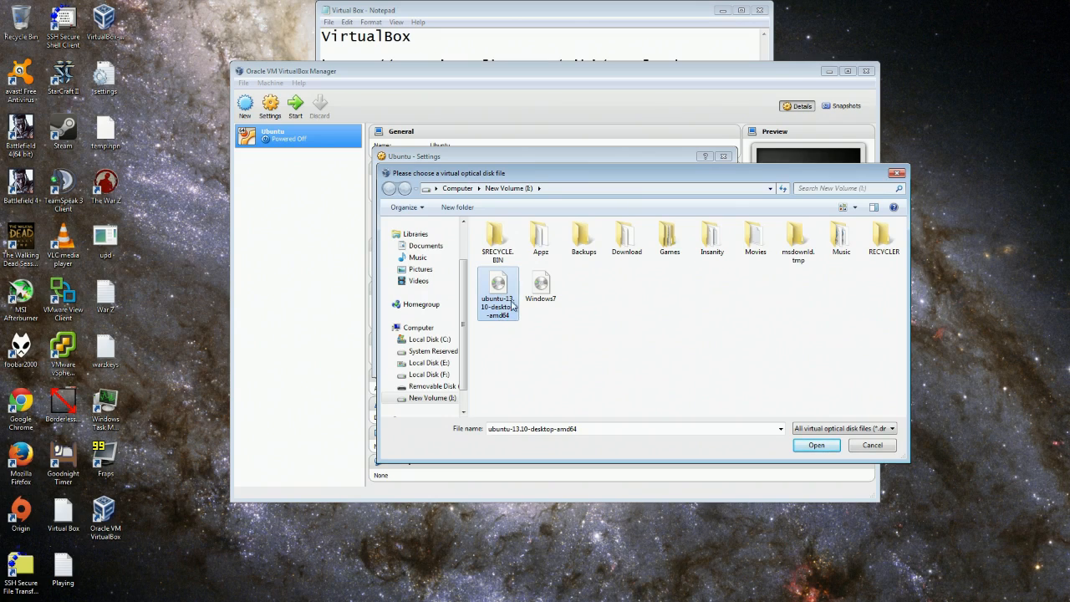
{"action": "left_click", "coordinate": [816, 446]}
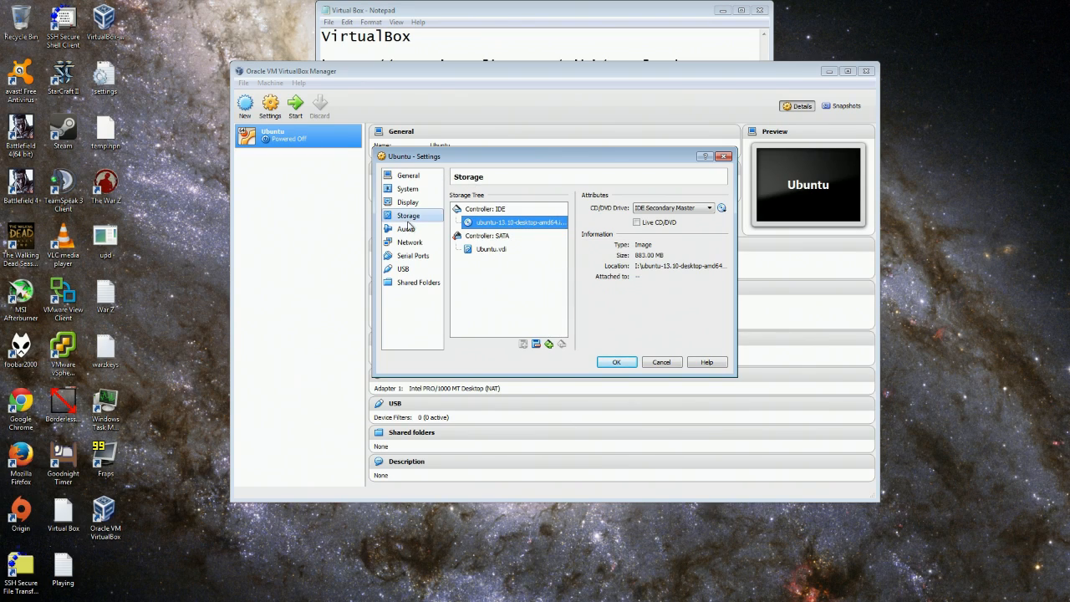
{"action": "left_click", "coordinate": [616, 362]}
Start the Ubuntu VM and maximize its window.
{"action": "right_click", "coordinate": [286, 138]}
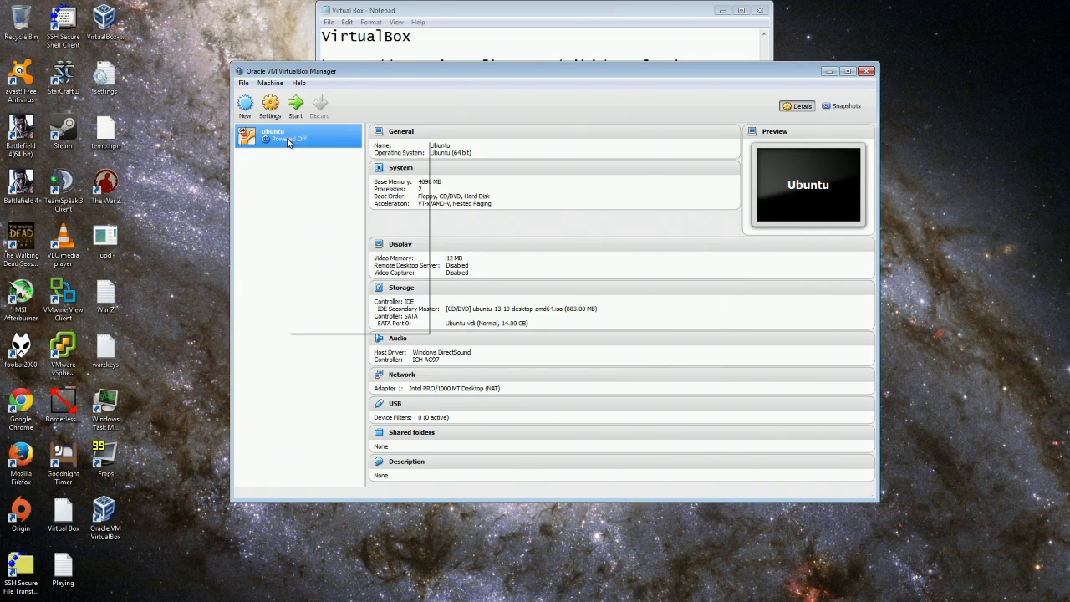
{"action": "left_click", "coordinate": [314, 200]}
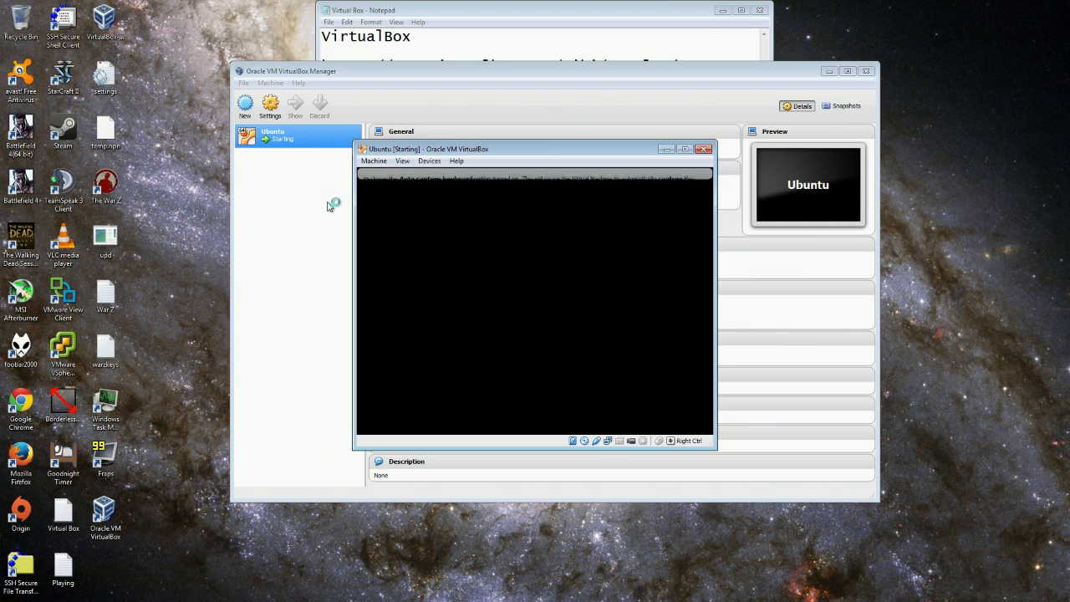
{"action": "left_click_drag", "start_coordinate": [595, 155], "coordinate": [447, 68]}
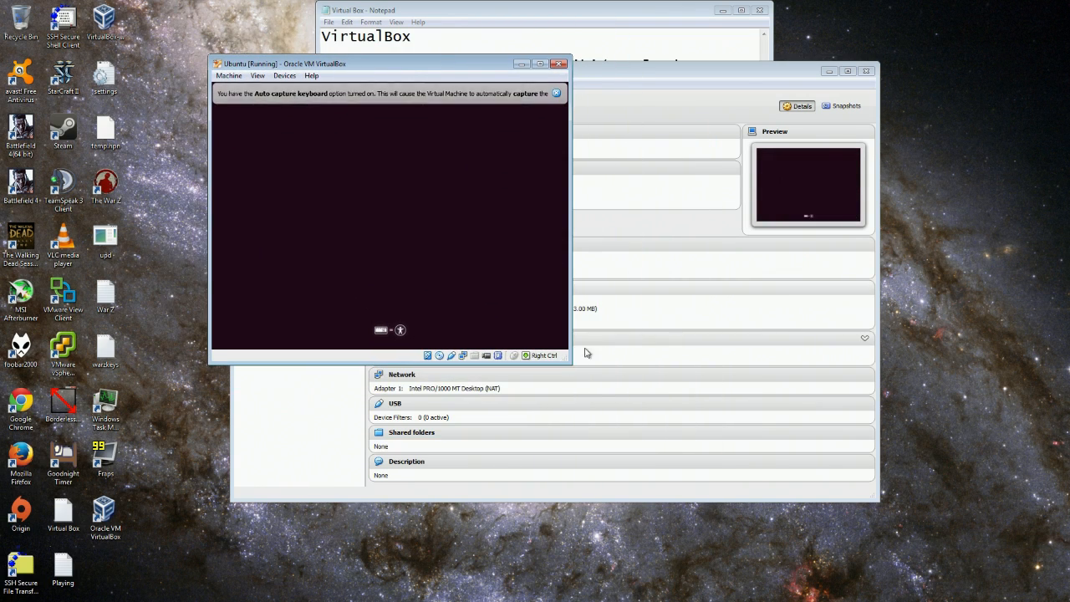
{"action": "left_click", "coordinate": [538, 66]}
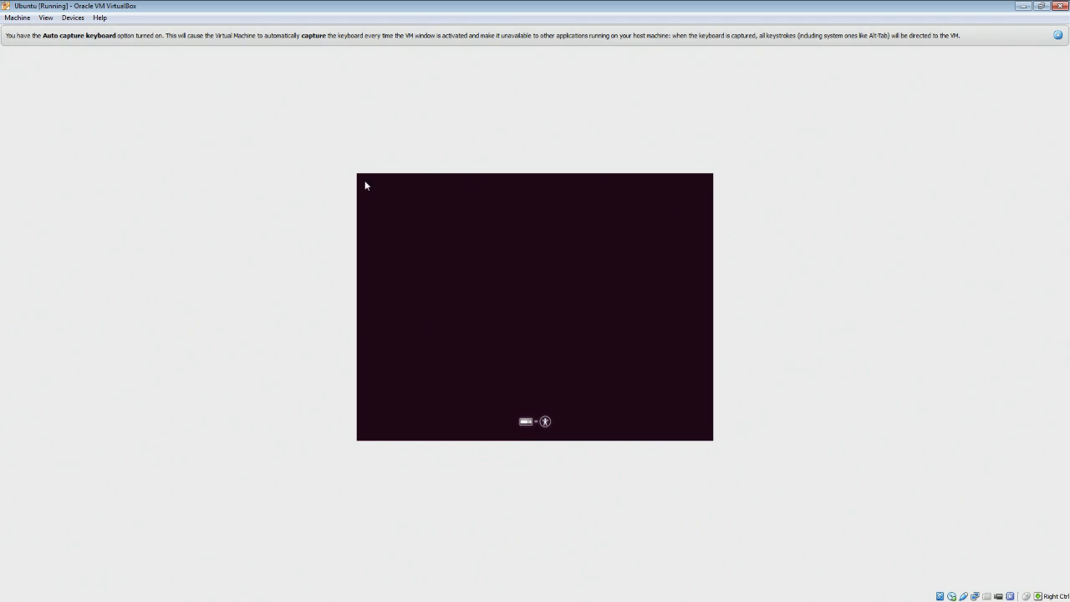
Restore the VM window, move it up-left, enlarge it, and bring it back to front.
{"action": "left_click", "coordinate": [1041, 7]}
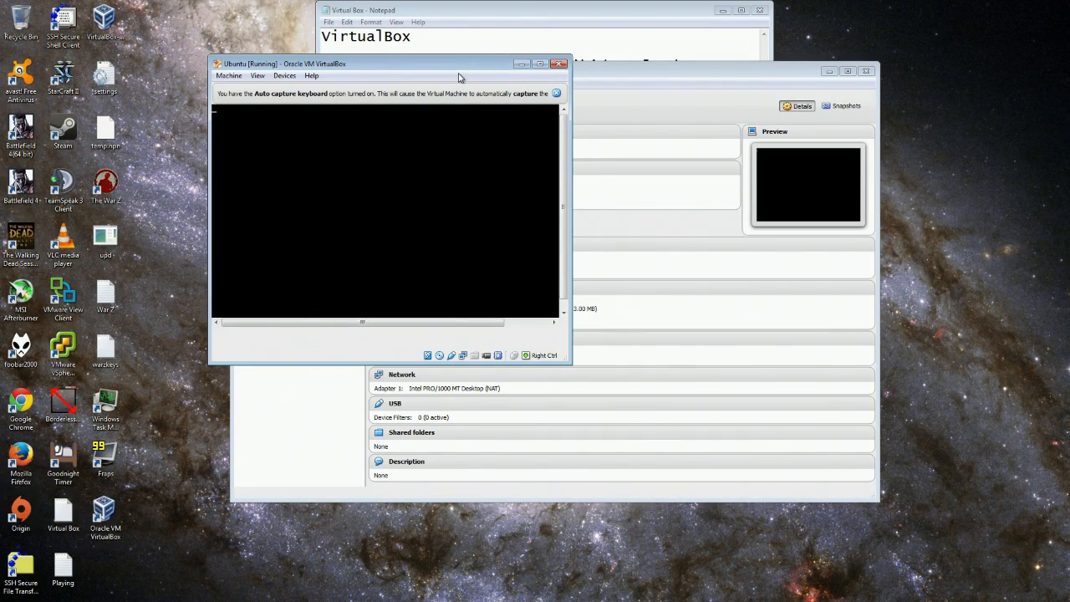
{"action": "left_click_drag", "start_coordinate": [476, 63], "coordinate": [382, 42]}
{"action": "left_click_drag", "start_coordinate": [472, 337], "coordinate": [770, 451]}
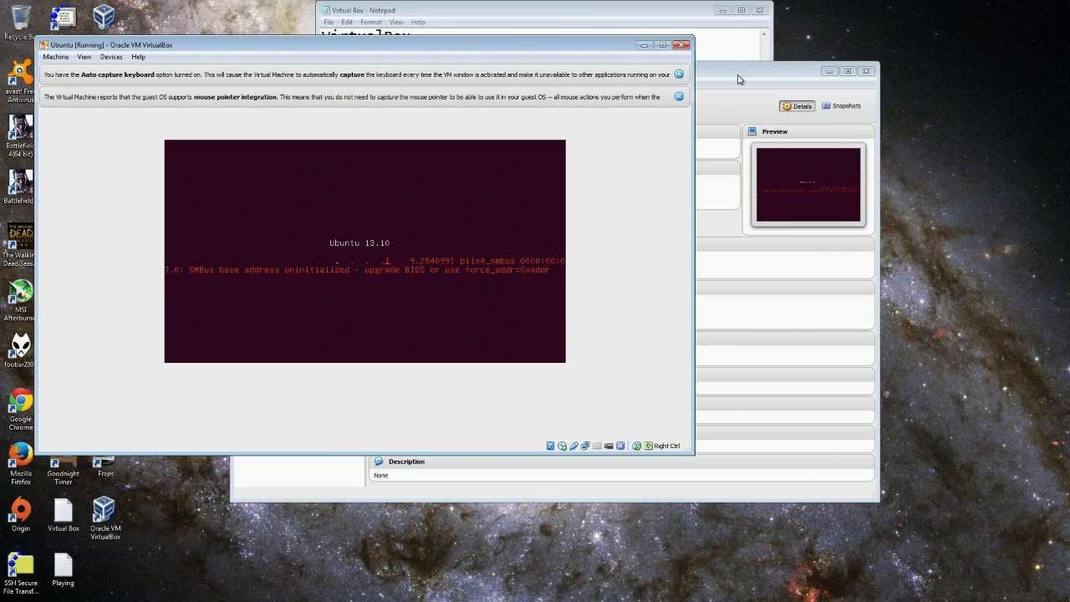
{"action": "left_click", "coordinate": [738, 79]}
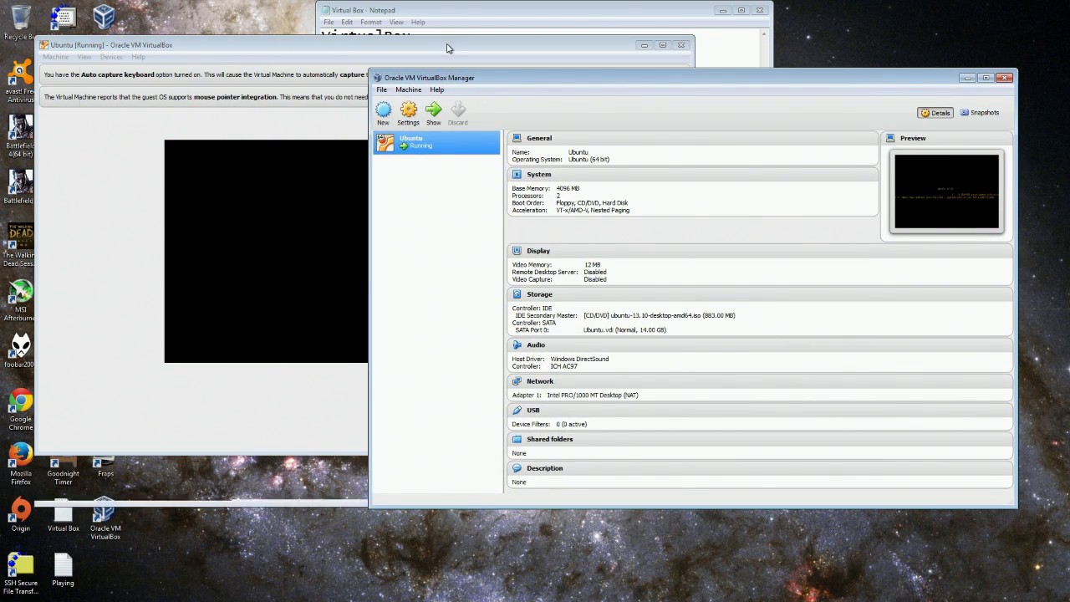
{"action": "left_click", "coordinate": [447, 48]}
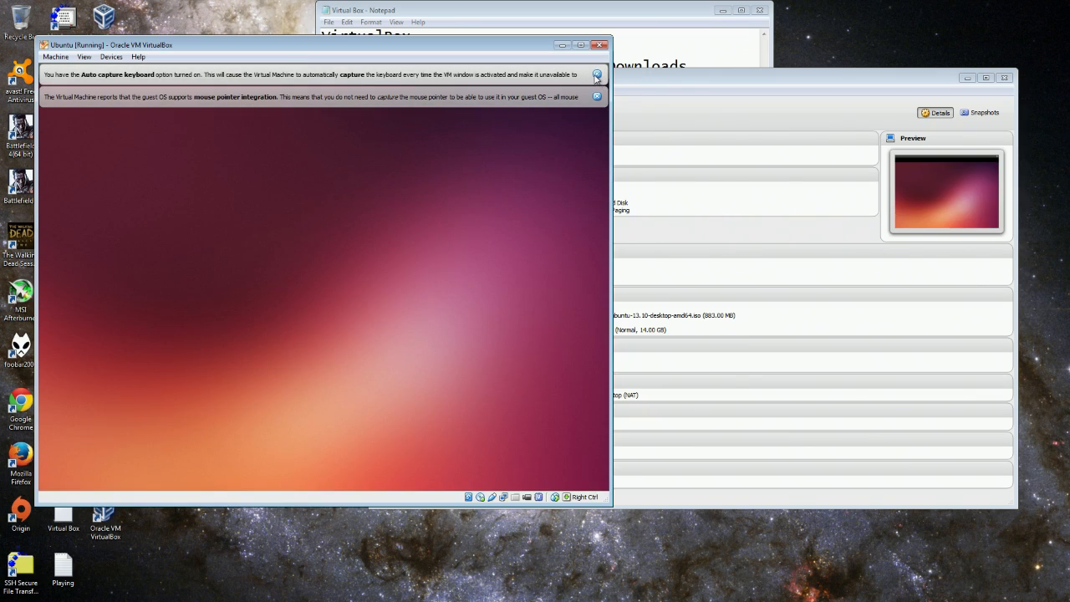
Install Ubuntu with Erase disk, Los Angeles time zone, and English (US) keyboard layout.
{"action": "left_click", "coordinate": [597, 75]}
{"action": "left_click", "coordinate": [597, 74]}
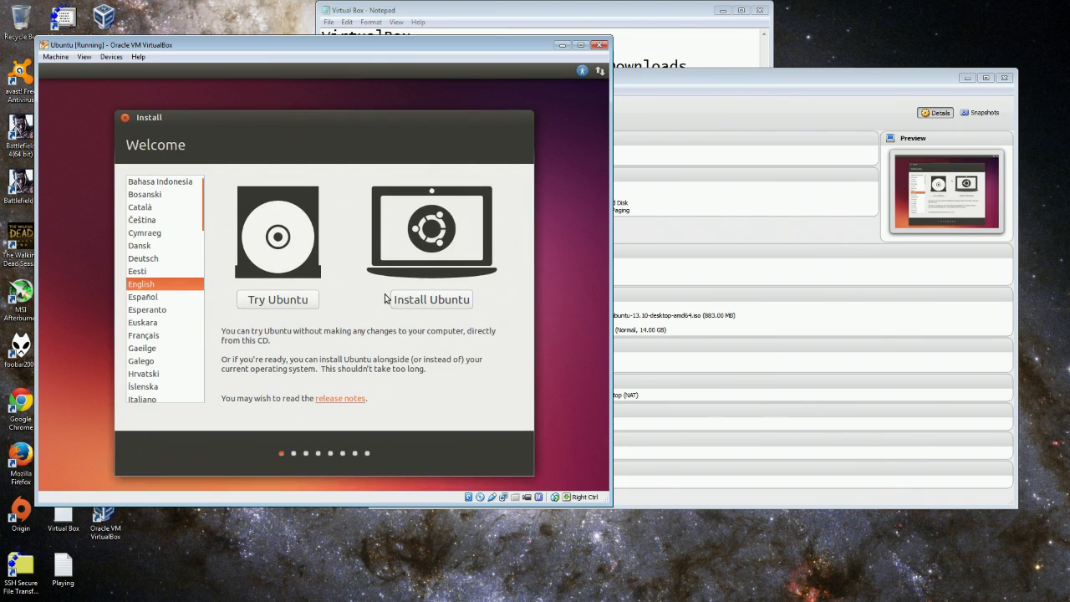
{"action": "left_click", "coordinate": [431, 301]}
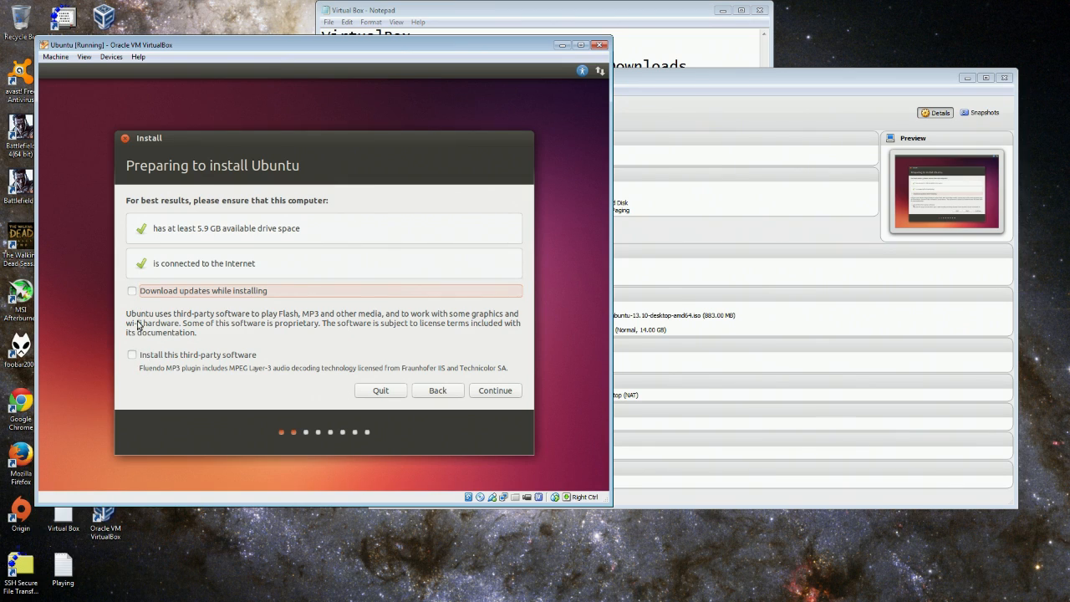
{"action": "left_click", "coordinate": [494, 390]}
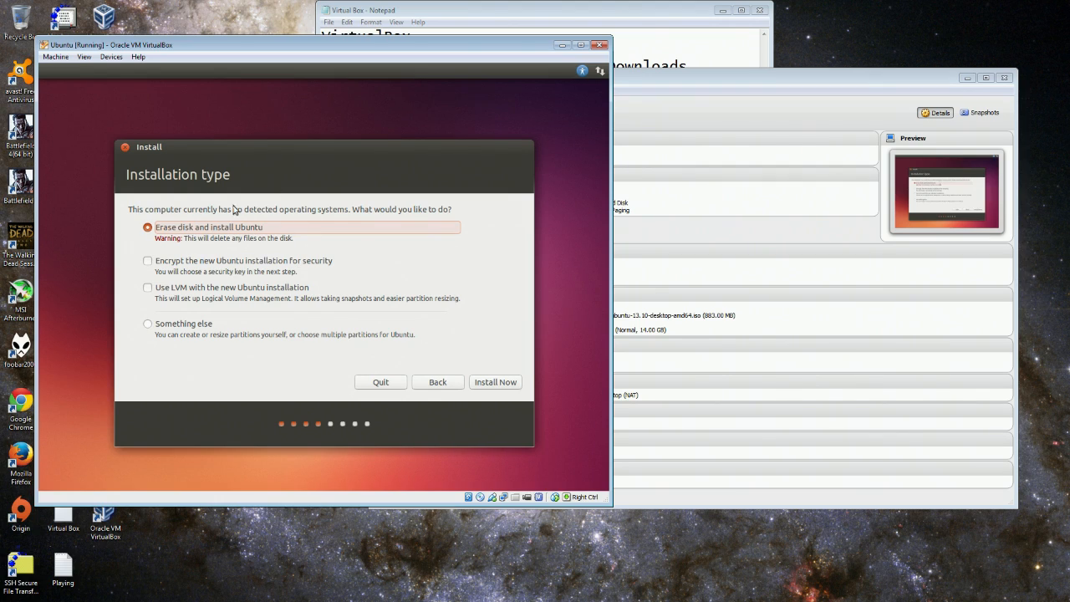
{"action": "left_click", "coordinate": [492, 384]}
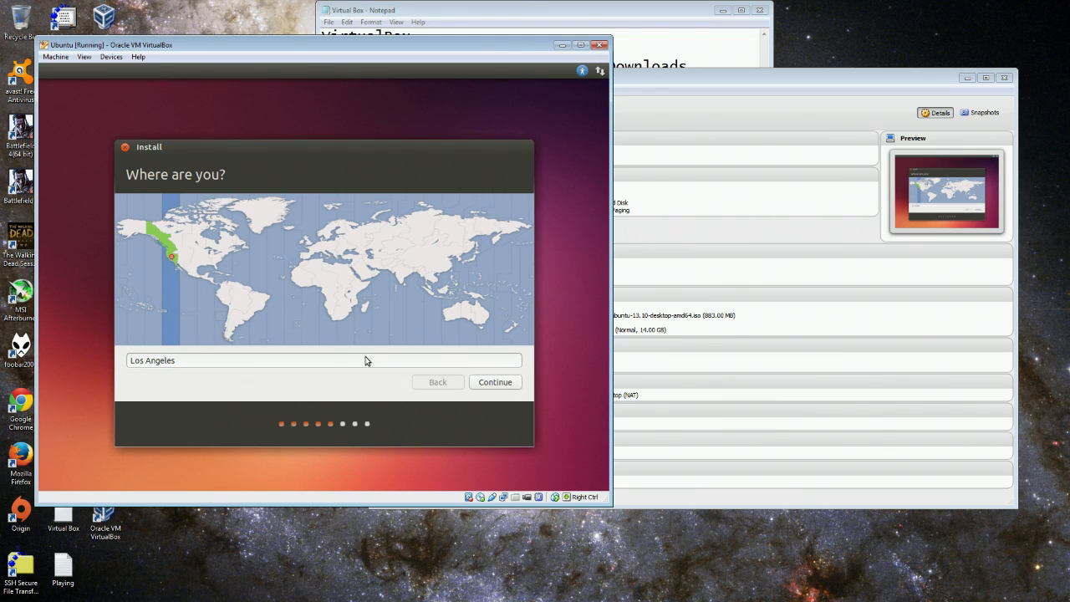
{"action": "left_click", "coordinate": [497, 381]}
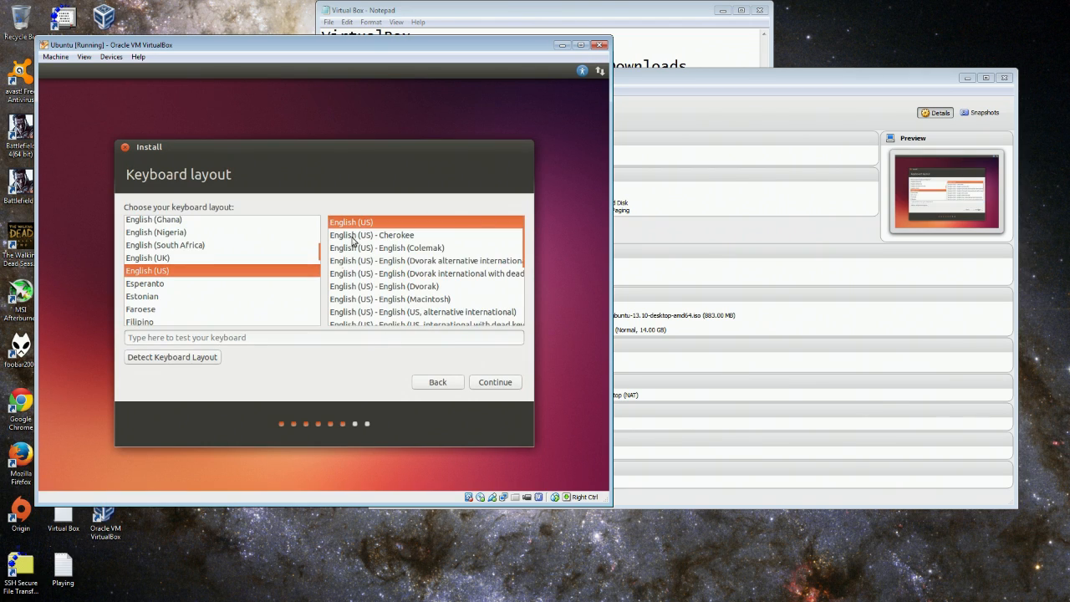
{"action": "left_click", "coordinate": [495, 382]}
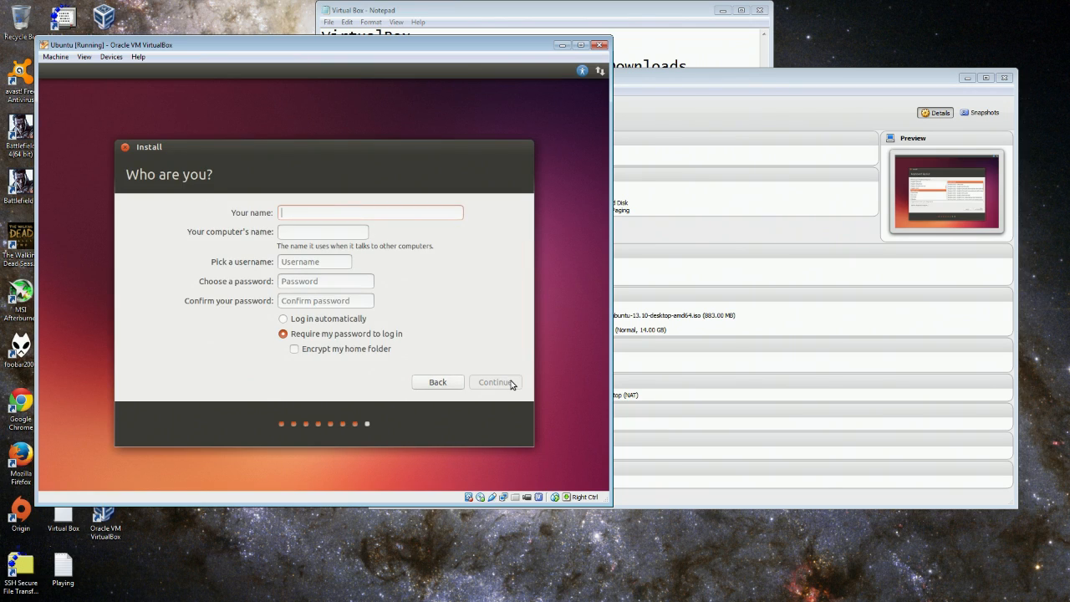
Enter the user's name and type and confirm the account password.
{"action": "type", "text": "Gotembro"}
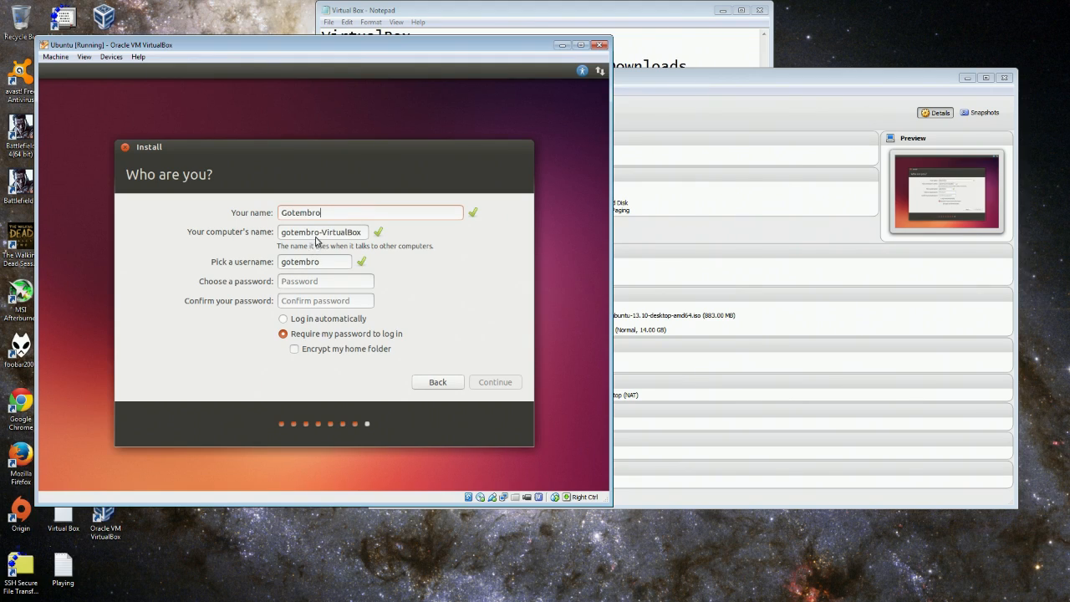
{"action": "left_click_drag", "start_coordinate": [323, 231], "coordinate": [406, 241]}
{"action": "key", "text": "BackSpace"}
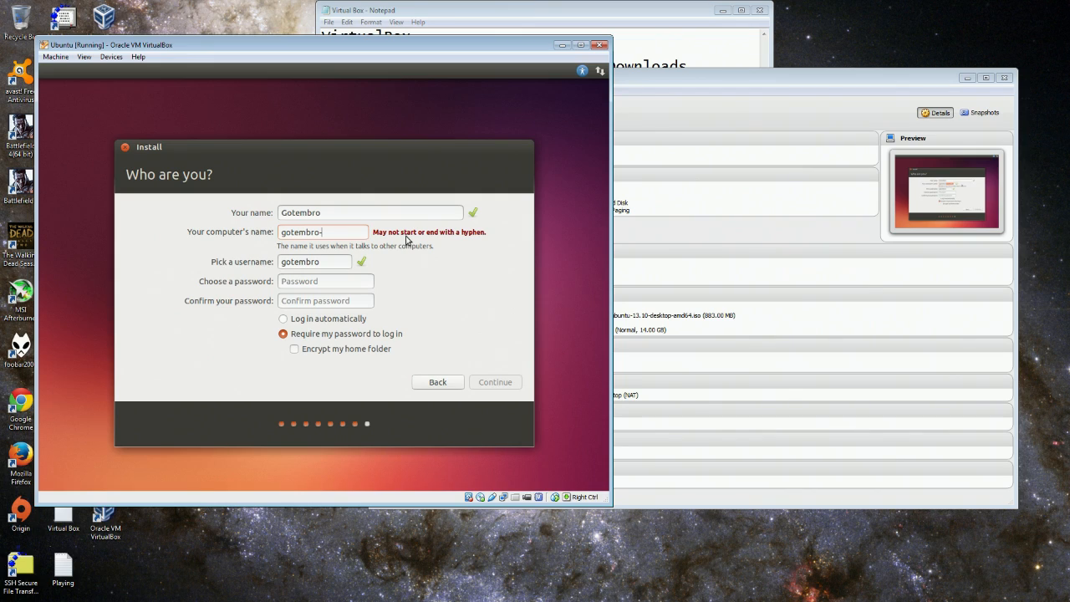
{"action": "type", "text": "123"}
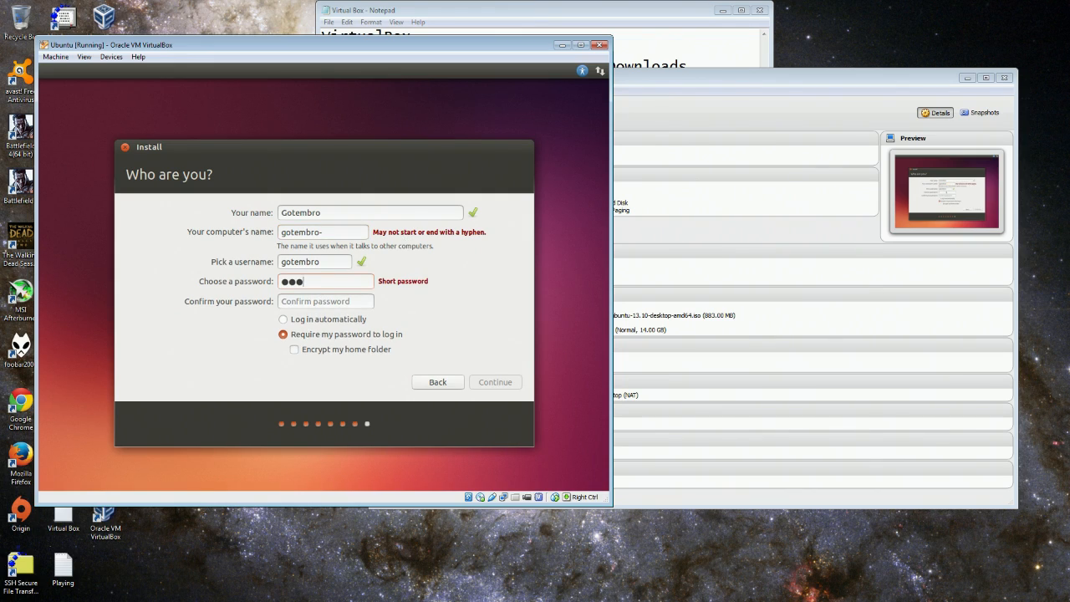
{"action": "key", "text": "Tab"}
{"action": "type", "text": "1234"}
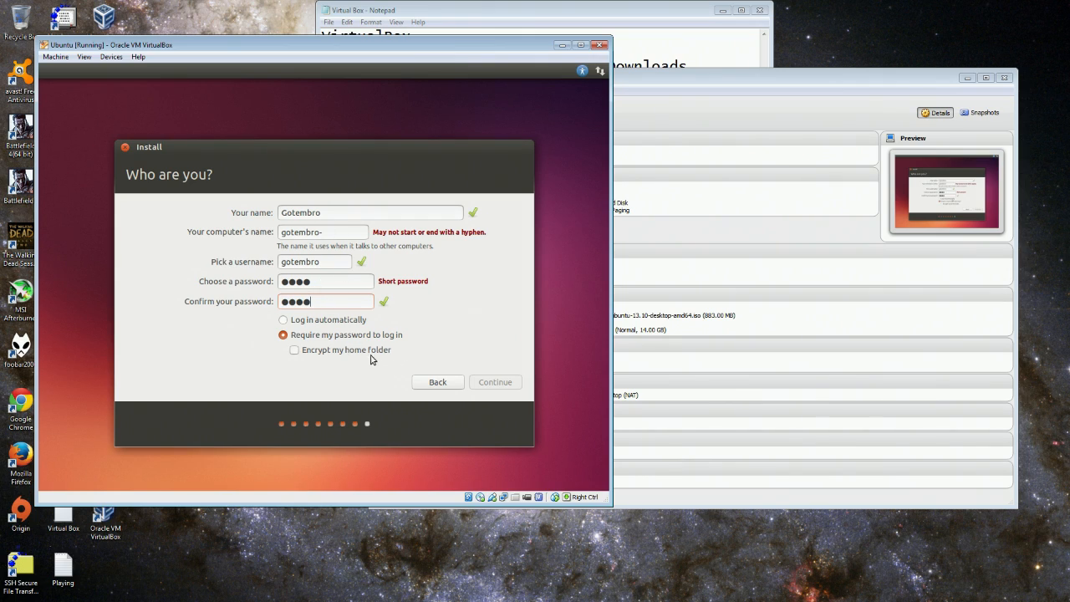
Enable 'Log in automatically', correct the computer name without the hyphen, and continue.
{"action": "left_click", "coordinate": [322, 320]}
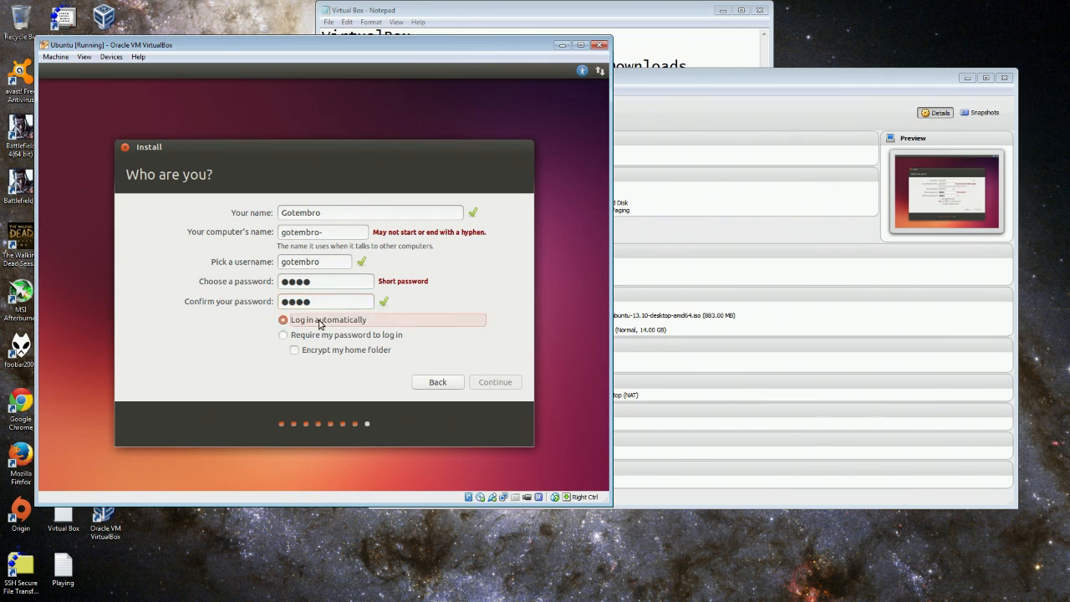
{"action": "left_click", "coordinate": [339, 231]}
{"action": "key", "text": "BackSpace"}
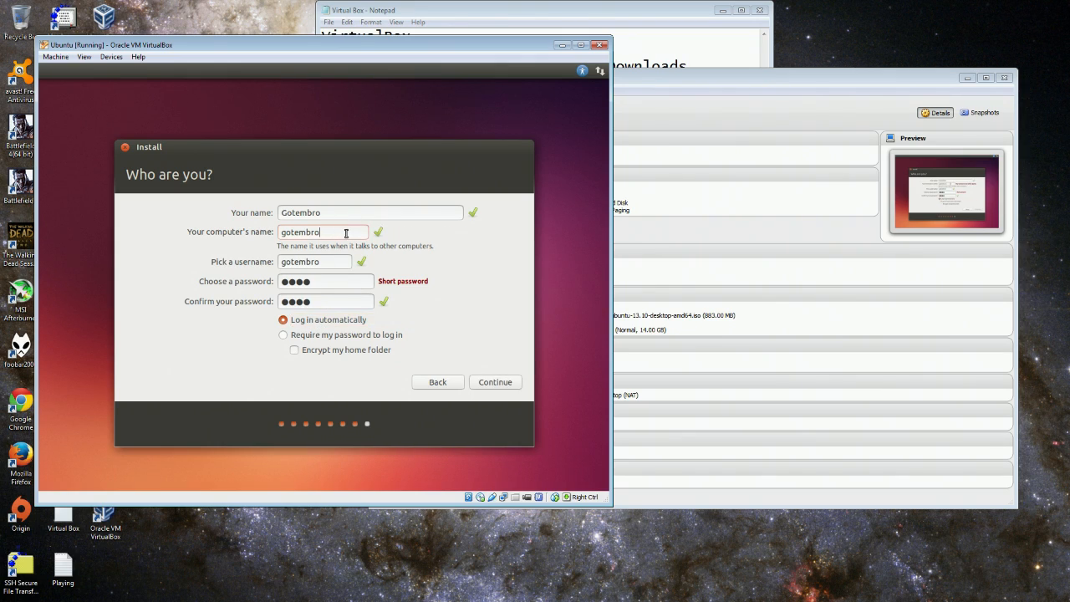
{"action": "type", "text": "1"}
{"action": "type", "text": "2"}
{"action": "key", "text": "BackSpace"}
{"action": "key", "text": "BackSpace"}
{"action": "key", "text": "BackSpace"}
{"action": "key", "text": "BackSpace"}
{"action": "key", "text": "BackSpace"}
{"action": "key", "text": "BackSpace"}
{"action": "key", "text": "BackSpace"}
{"action": "key", "text": "BackSpace"}
{"action": "key", "text": "BackSpace"}
{"action": "type", "text": "gotemb"}
{"action": "left_click", "coordinate": [495, 382]}
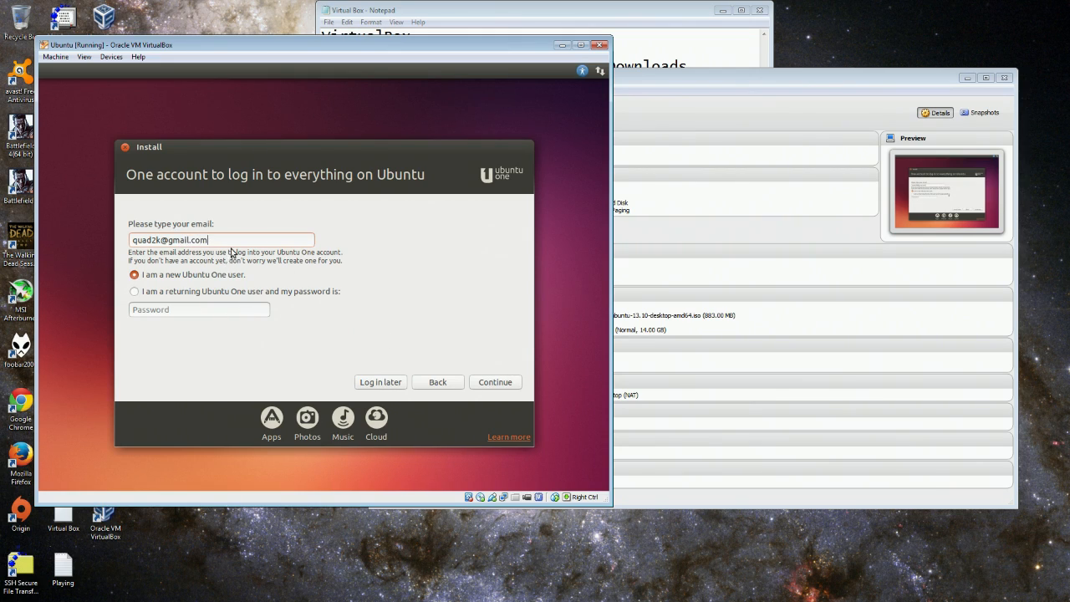
Register as a new Ubuntu One user with name and password, accept the terms, and submit.
{"action": "left_click", "coordinate": [492, 386]}
{"action": "left_click", "coordinate": [194, 272]}
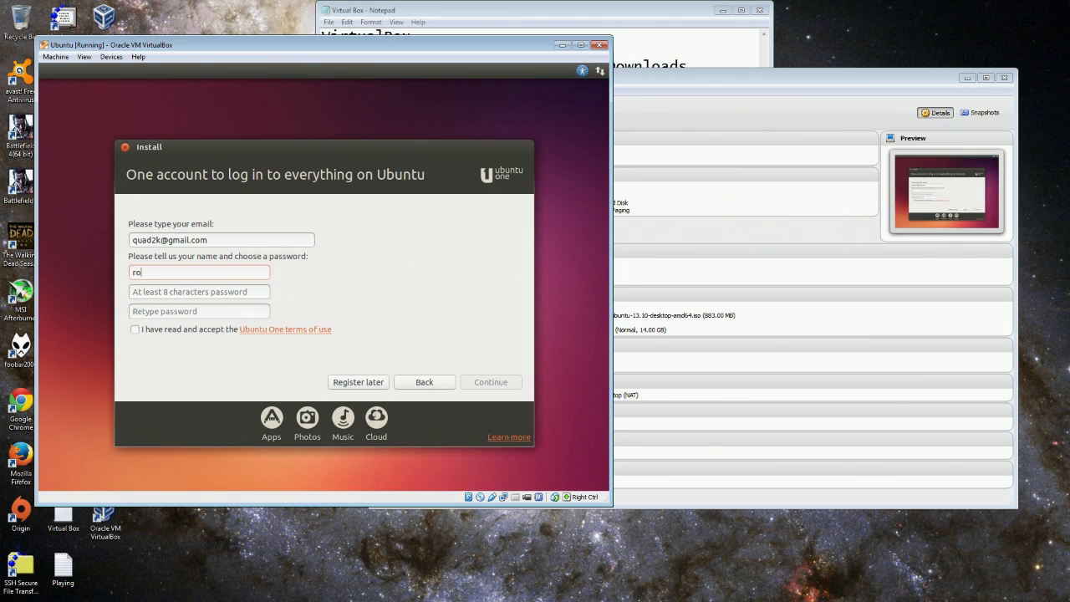
{"action": "key", "text": "Tab"}
{"action": "key", "text": "Tab"}
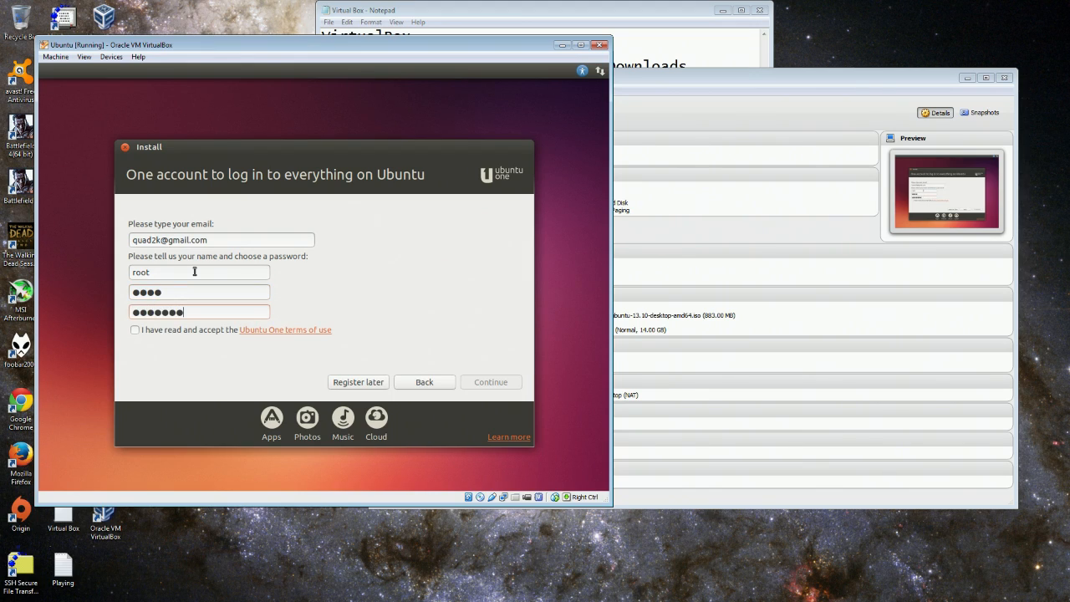
{"action": "left_click", "coordinate": [195, 289]}
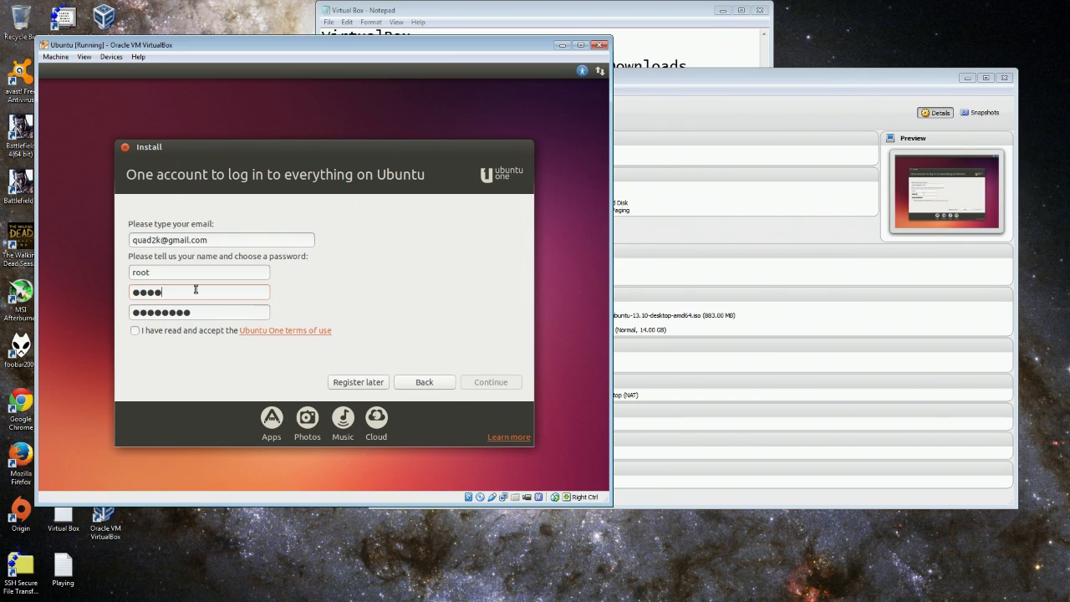
{"action": "left_click", "coordinate": [134, 331]}
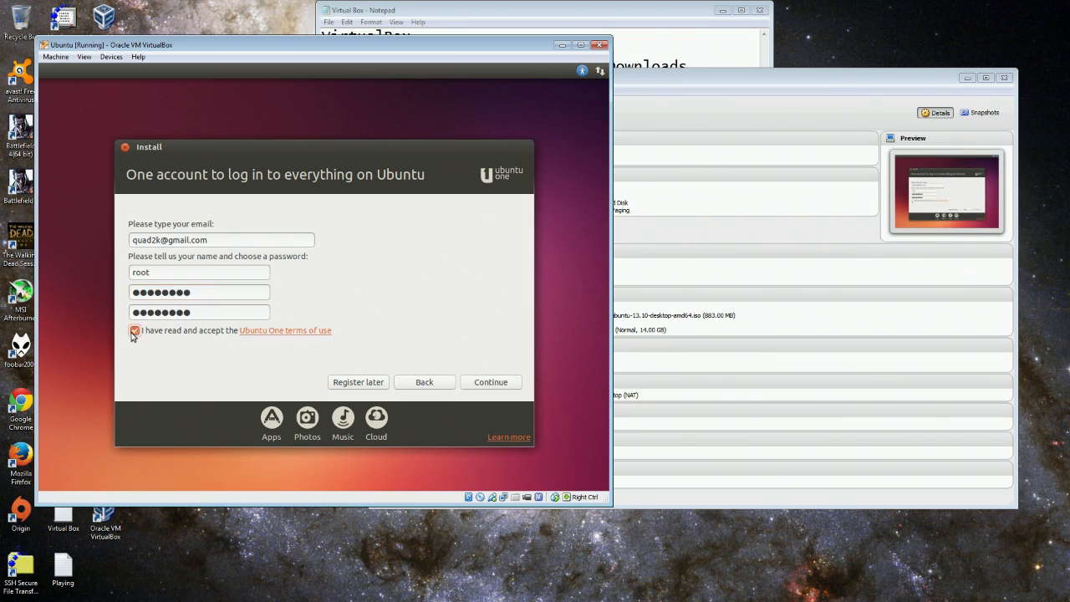
{"action": "left_click", "coordinate": [496, 388]}
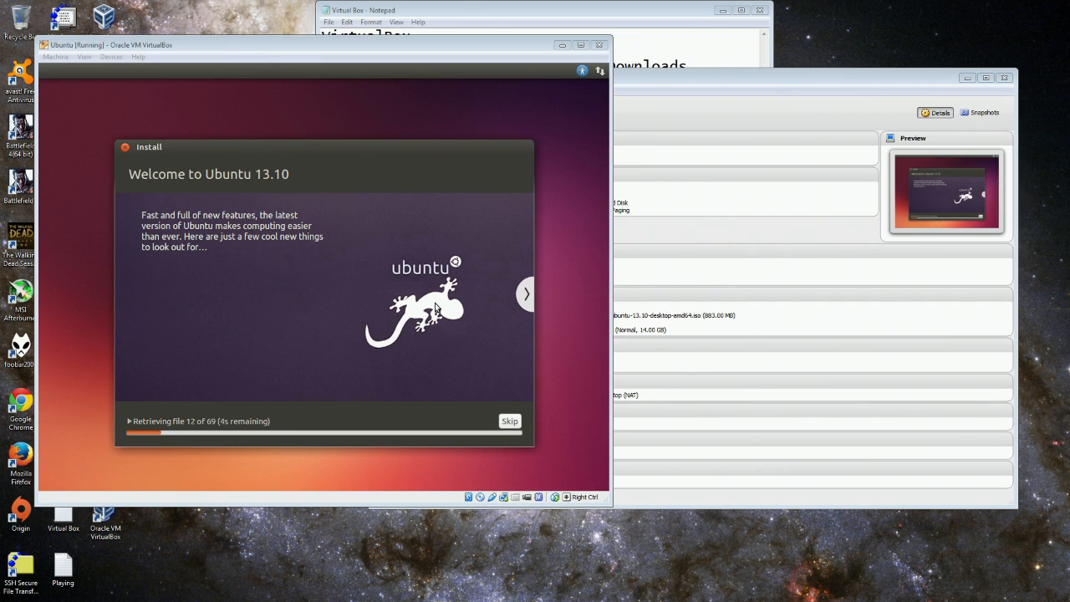
Page the installer slideshow past music, photos and office to Access for everyone, then raise the Manager.
{"action": "left_click", "coordinate": [527, 293]}
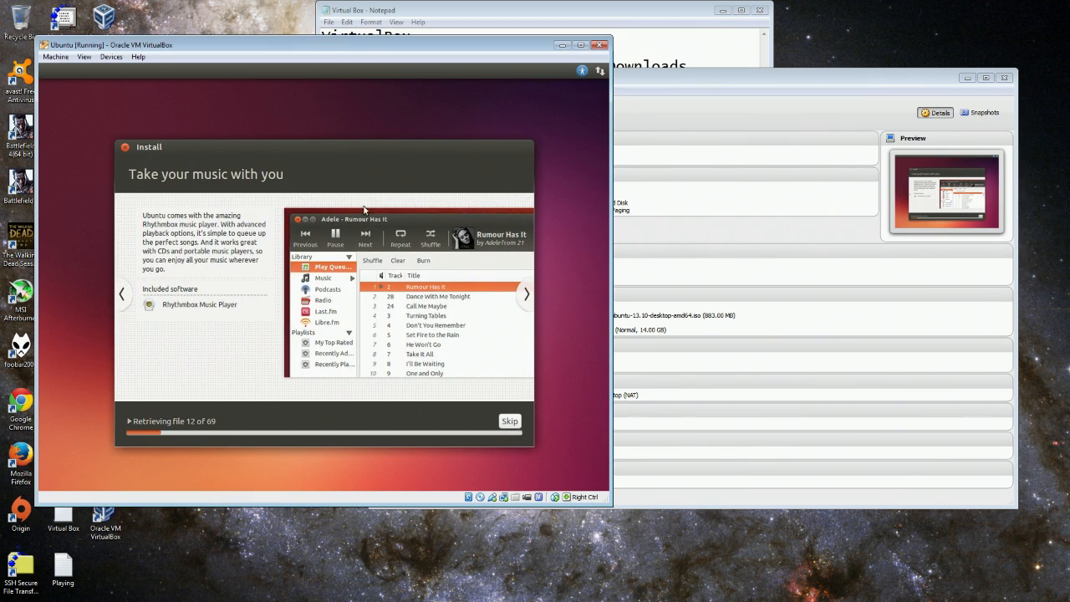
{"action": "left_click", "coordinate": [525, 295]}
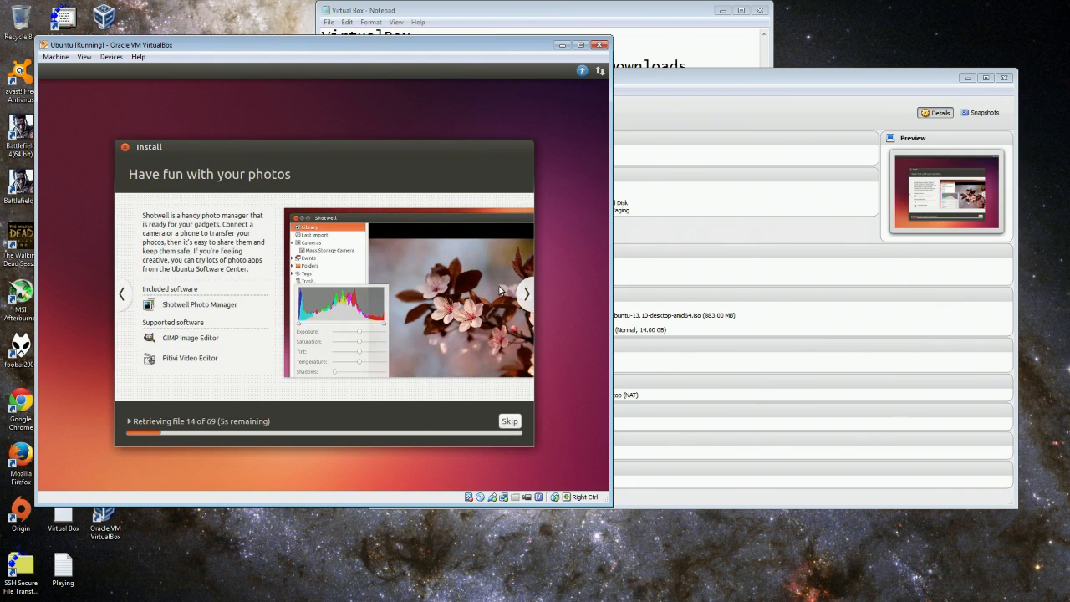
{"action": "left_click", "coordinate": [525, 296]}
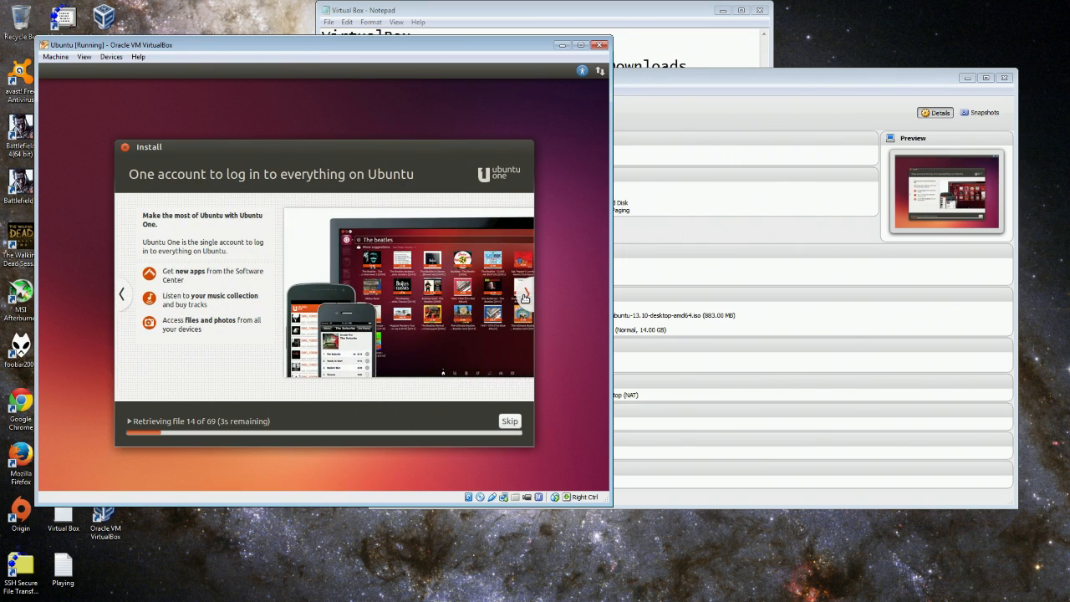
{"action": "left_click", "coordinate": [525, 295]}
{"action": "left_click", "coordinate": [525, 296]}
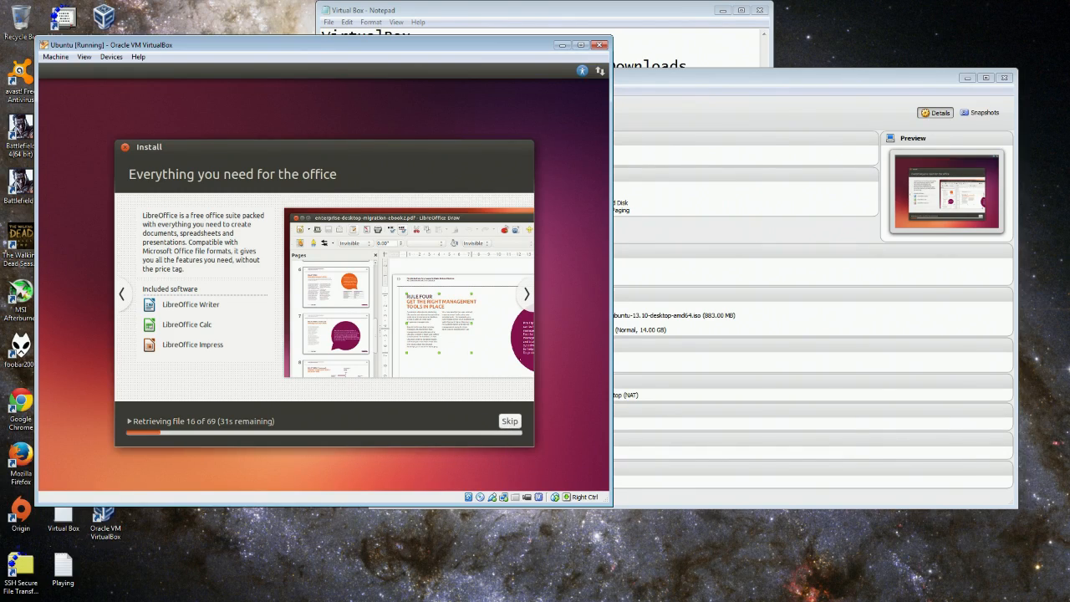
{"action": "left_click", "coordinate": [527, 295]}
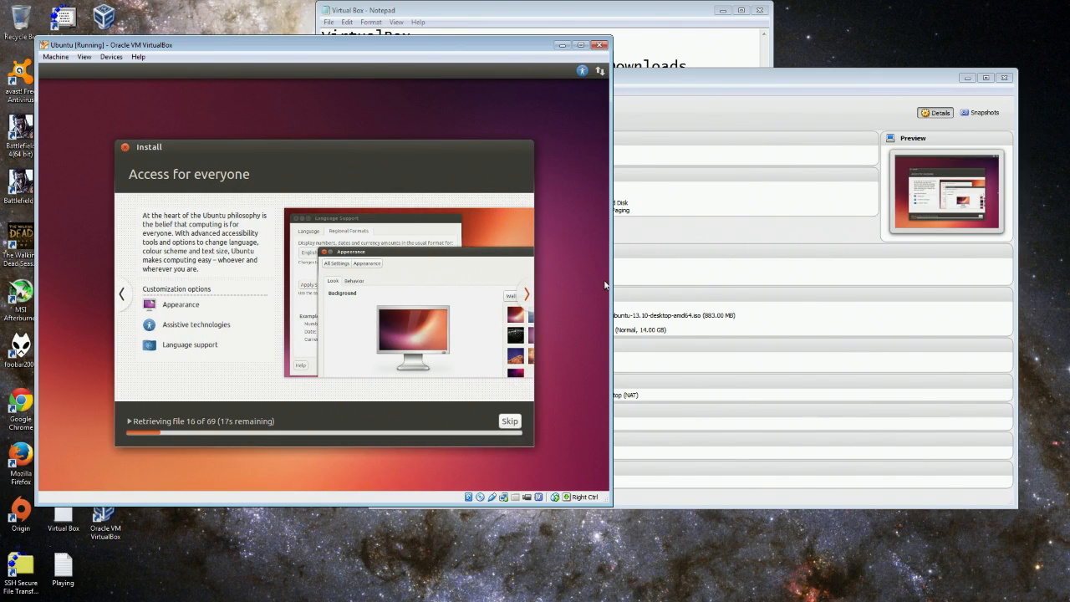
{"action": "left_click", "coordinate": [665, 107]}
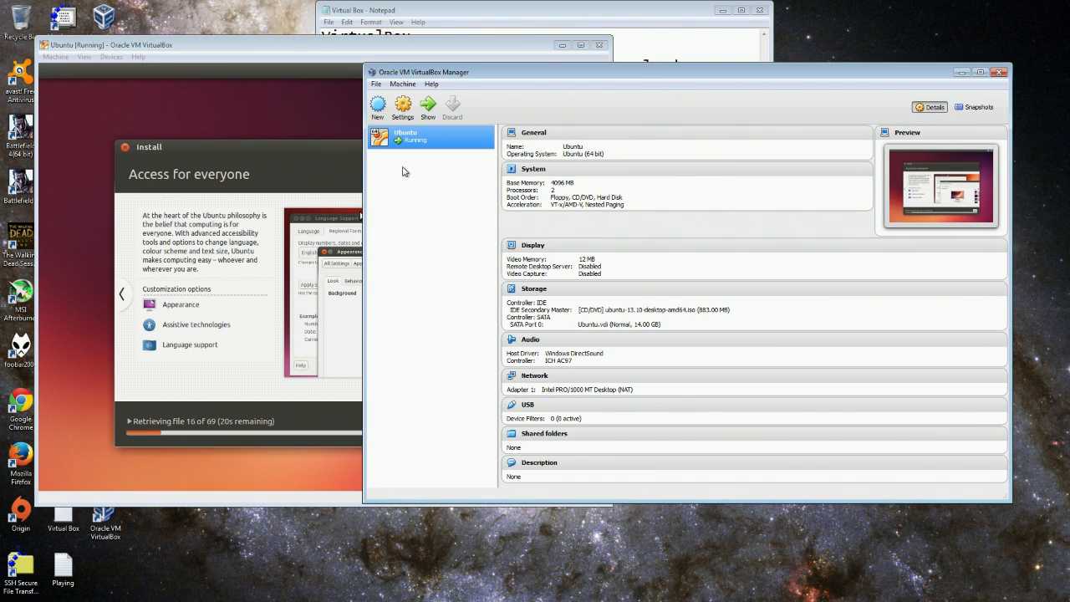
Reposition the Manager window, then bring the Ubuntu VM window forward and move it right.
{"action": "left_click_drag", "start_coordinate": [482, 75], "coordinate": [519, 100]}
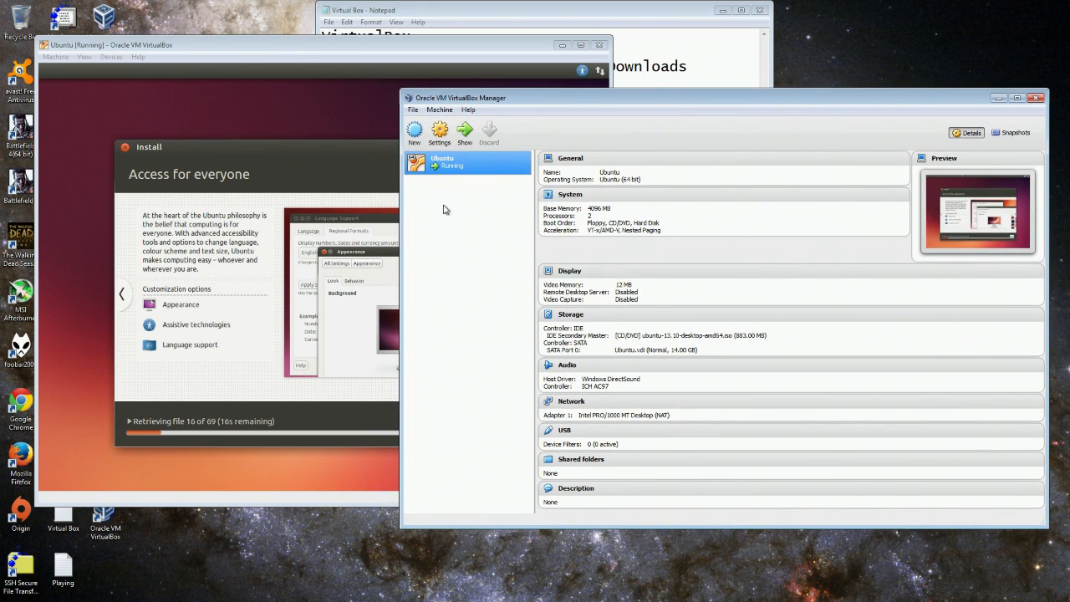
{"action": "left_click_drag", "start_coordinate": [583, 100], "coordinate": [594, 89]}
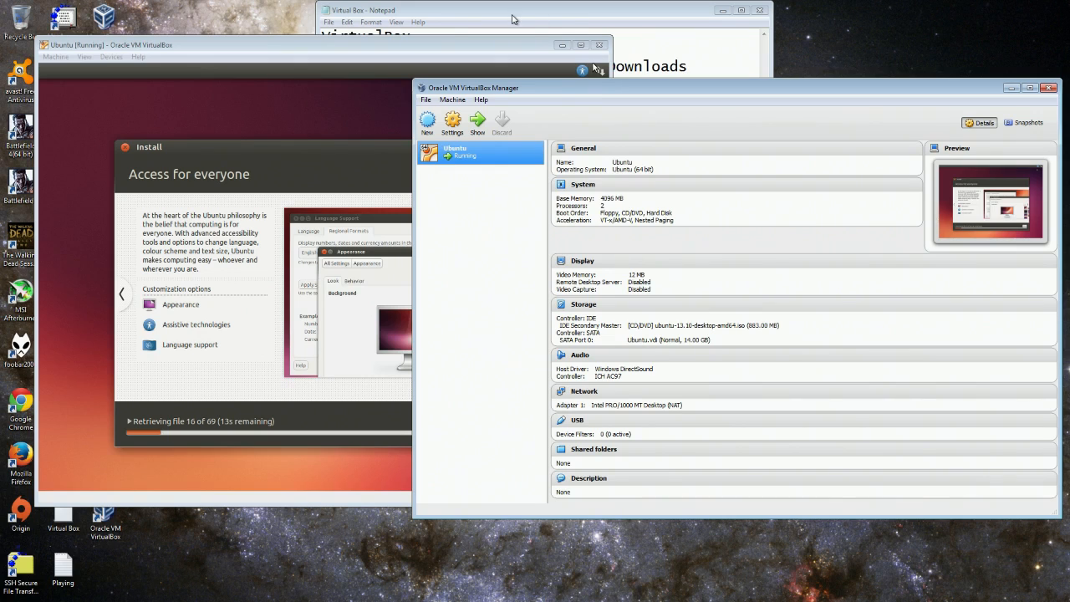
{"action": "left_click", "coordinate": [449, 55]}
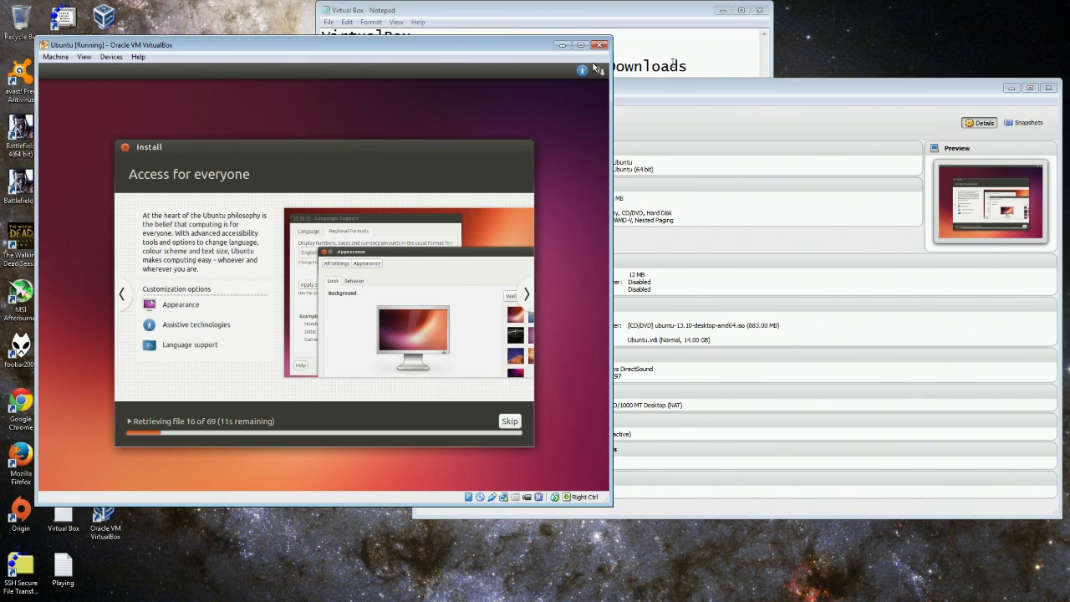
{"action": "left_click_drag", "start_coordinate": [434, 54], "coordinate": [560, 40]}
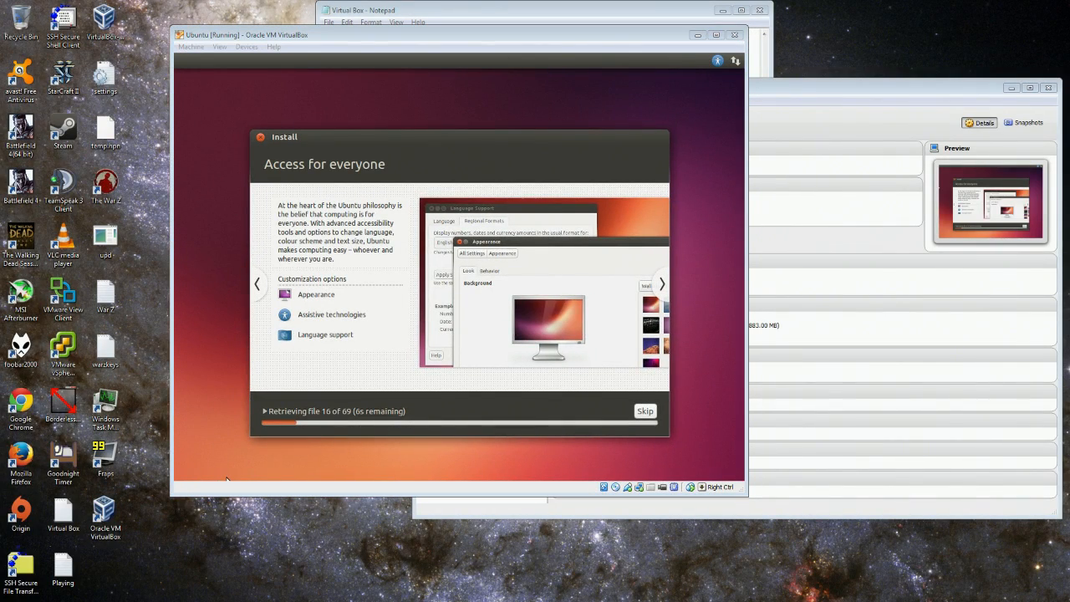
{"action": "left_click_drag", "start_coordinate": [298, 34], "coordinate": [403, 29]}
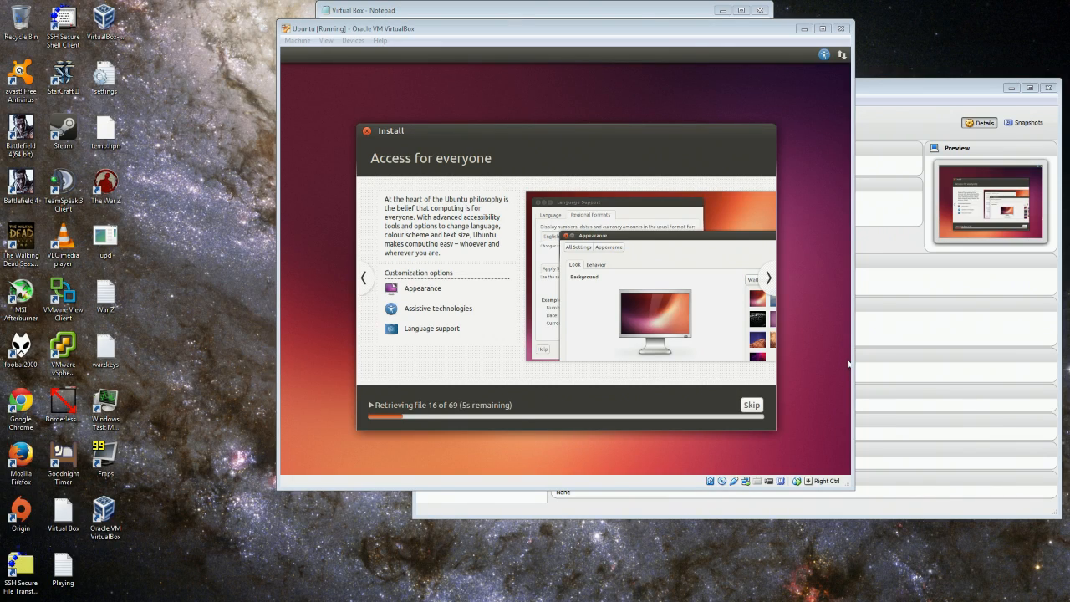
Open Windows Task Manager with Ctrl+Shift+Esc and position it at the lower right.
{"action": "key", "text": "ctrl+shift+Escape"}
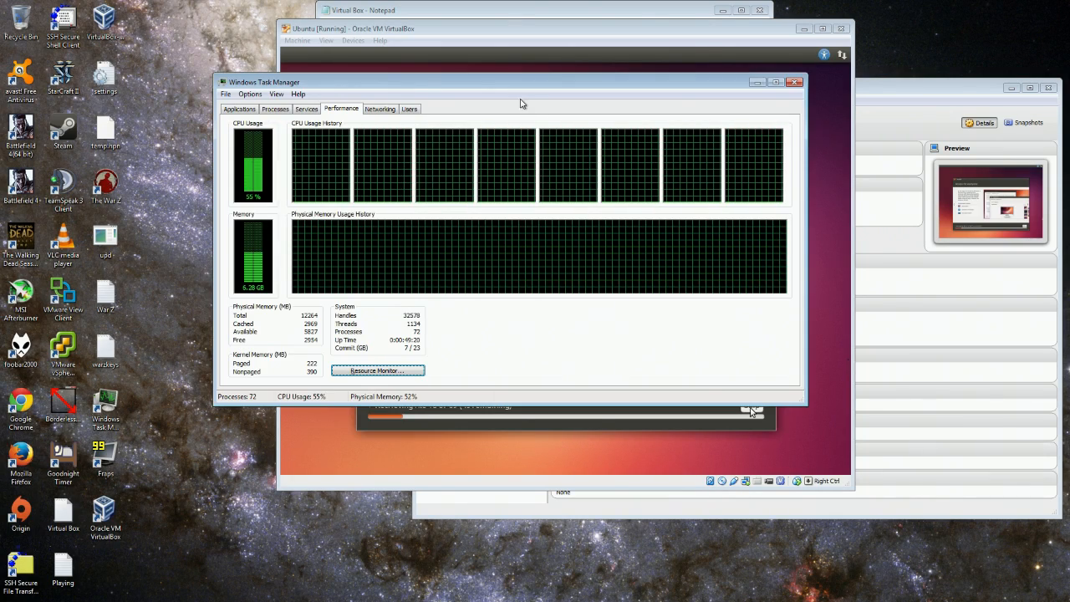
{"action": "left_click_drag", "start_coordinate": [518, 82], "coordinate": [835, 199]}
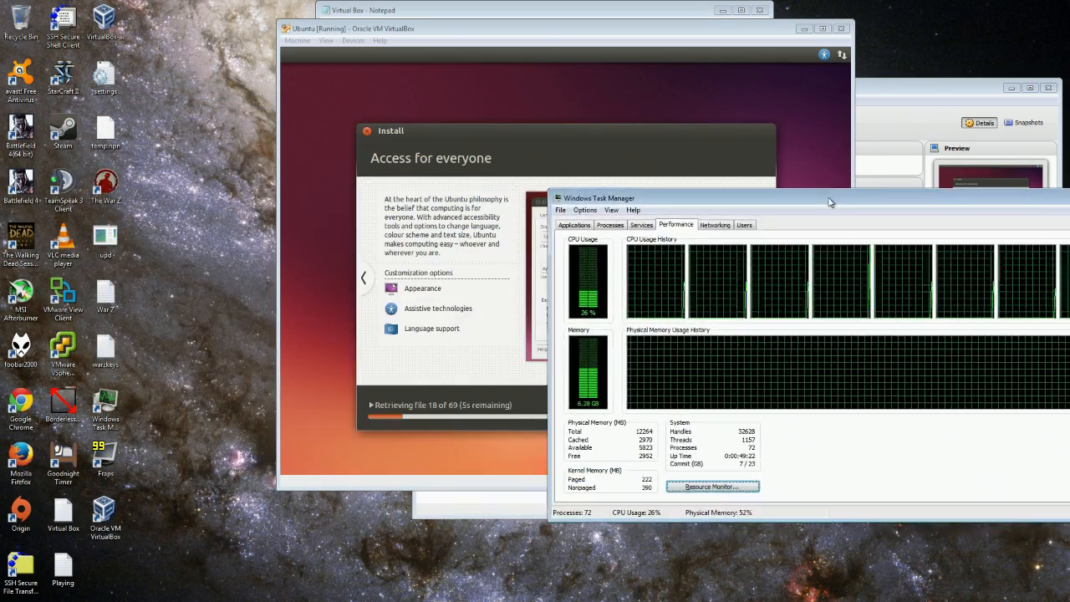
{"action": "left_click_drag", "start_coordinate": [769, 201], "coordinate": [381, 182]}
{"action": "left_click_drag", "start_coordinate": [477, 178], "coordinate": [755, 248]}
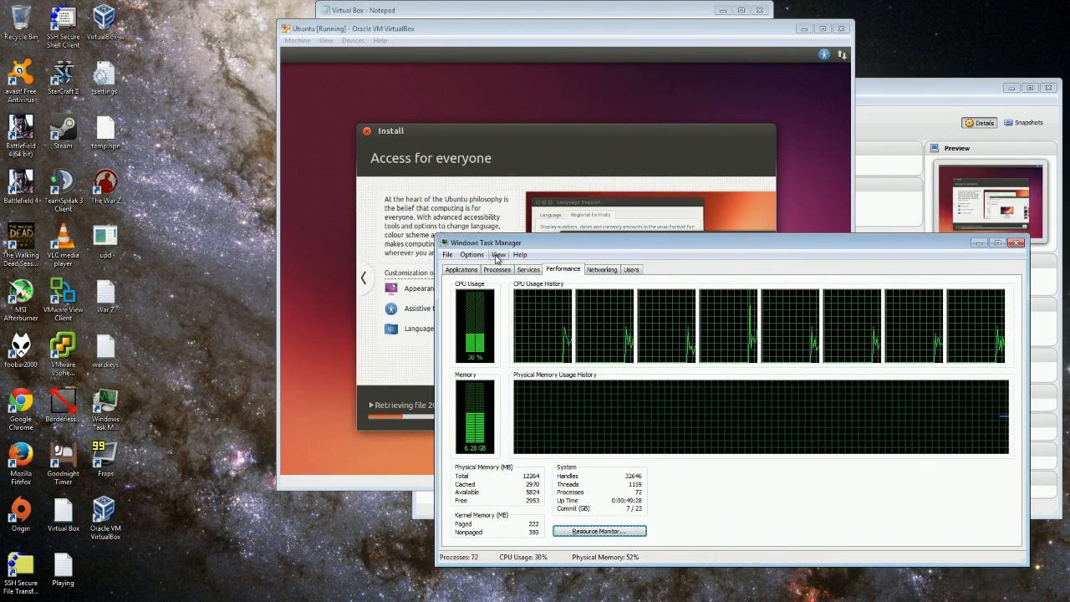
Browse the Applications, Processes and Services tabs, settle on Performance graphs, and move Task Manager top-left.
{"action": "left_click", "coordinate": [461, 270]}
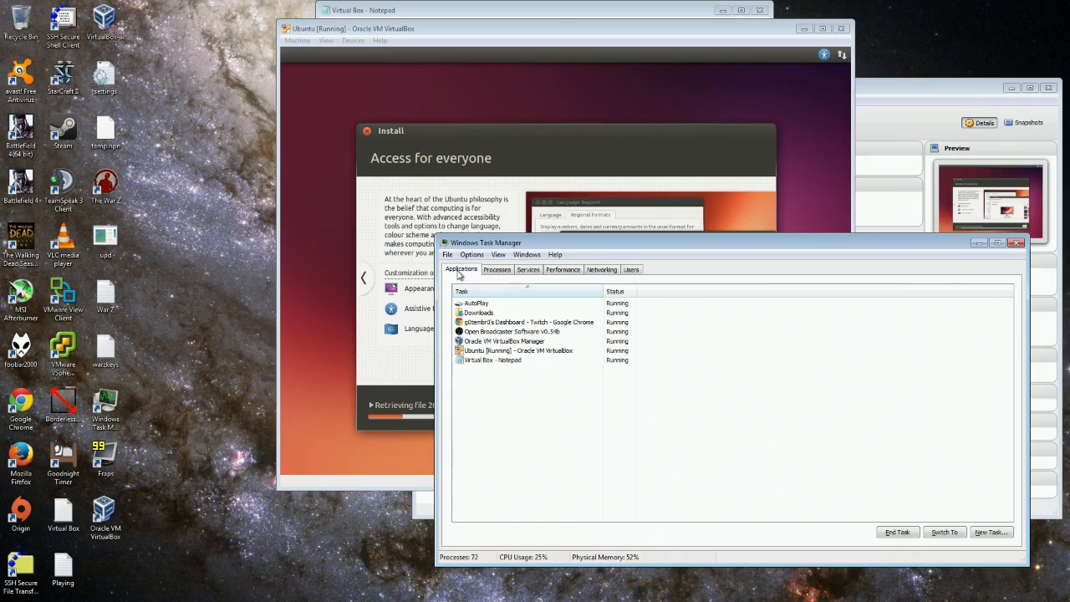
{"action": "left_click", "coordinate": [500, 269]}
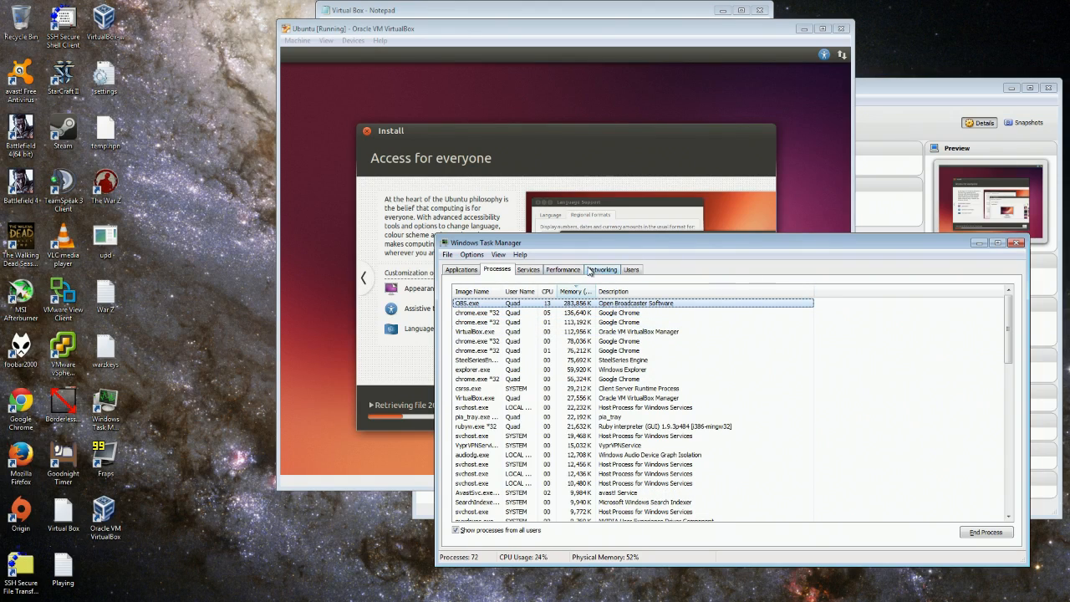
{"action": "left_click", "coordinate": [527, 269]}
{"action": "left_click", "coordinate": [579, 270]}
{"action": "left_click_drag", "start_coordinate": [712, 247], "coordinate": [288, 25]}
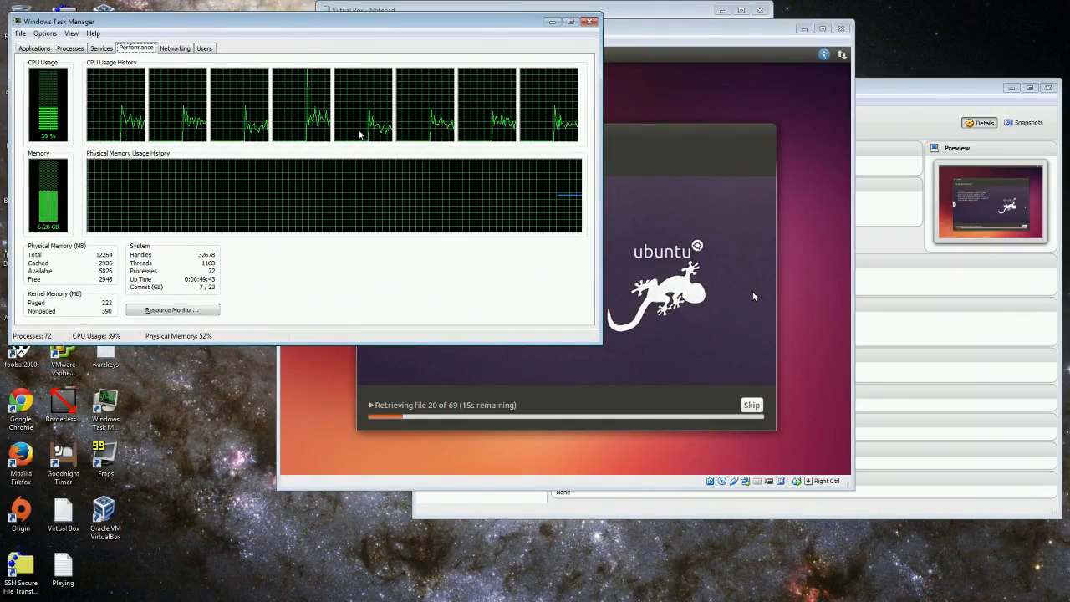
Close Task Manager and place the Ubuntu VM and VirtualBox Manager windows side by side.
{"action": "left_click", "coordinate": [591, 23]}
{"action": "left_click_drag", "start_coordinate": [581, 39], "coordinate": [354, 61]}
{"action": "double_click", "coordinate": [700, 90]}
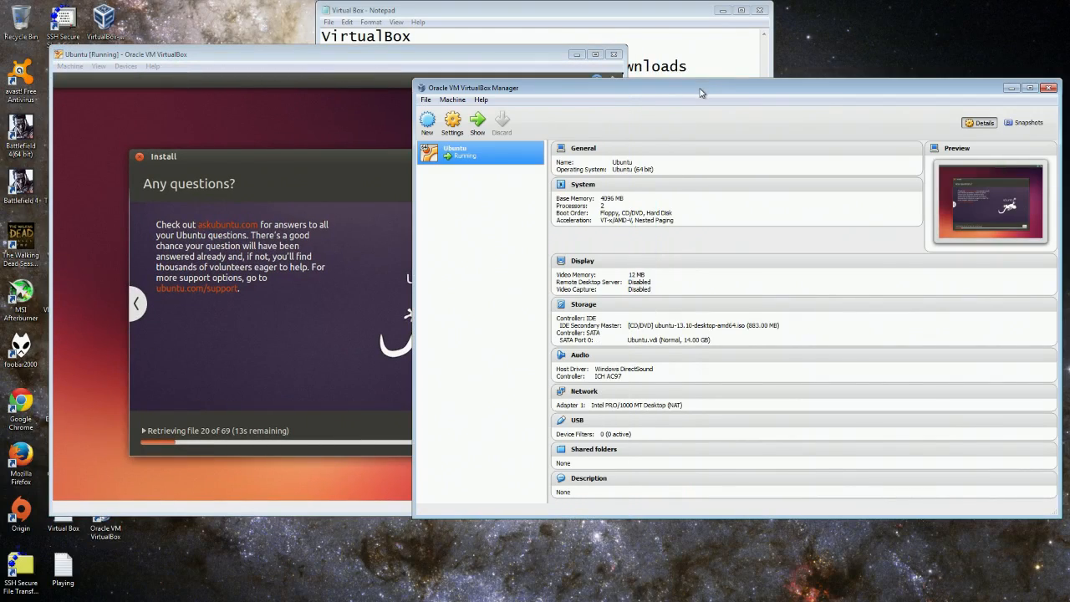
{"action": "left_click", "coordinate": [1041, 6]}
{"action": "left_click_drag", "start_coordinate": [636, 78], "coordinate": [615, 76]}
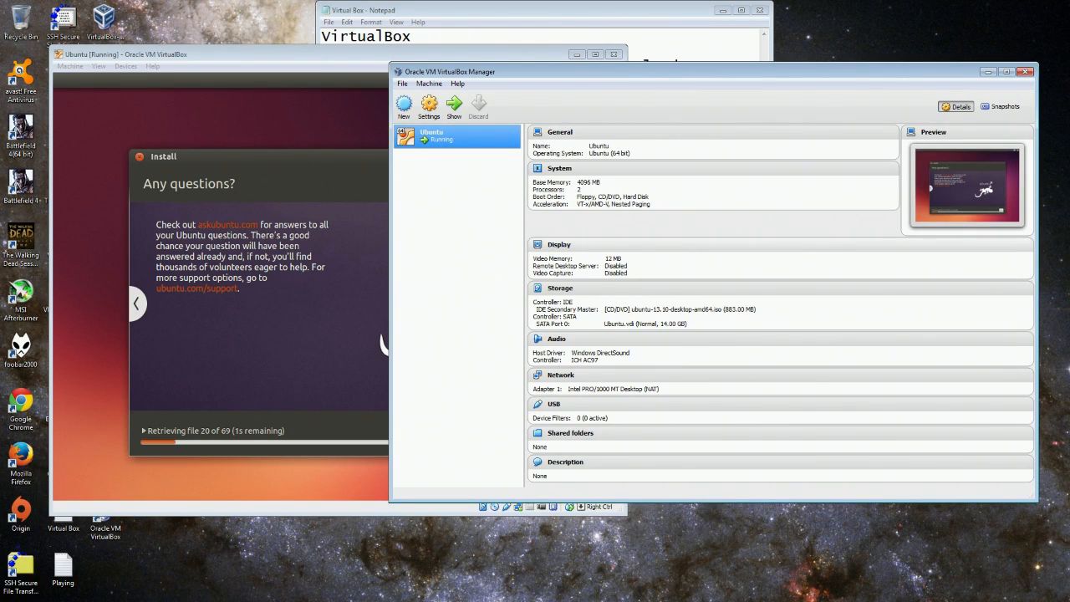
{"action": "left_click_drag", "start_coordinate": [531, 74], "coordinate": [529, 75]}
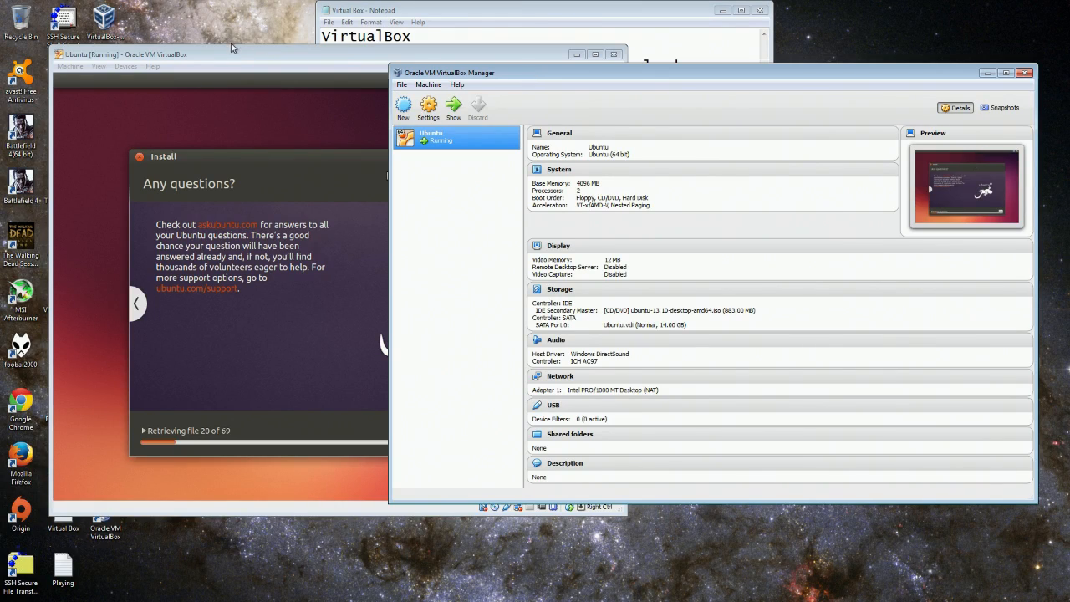
{"action": "left_click_drag", "start_coordinate": [237, 66], "coordinate": [207, 42]}
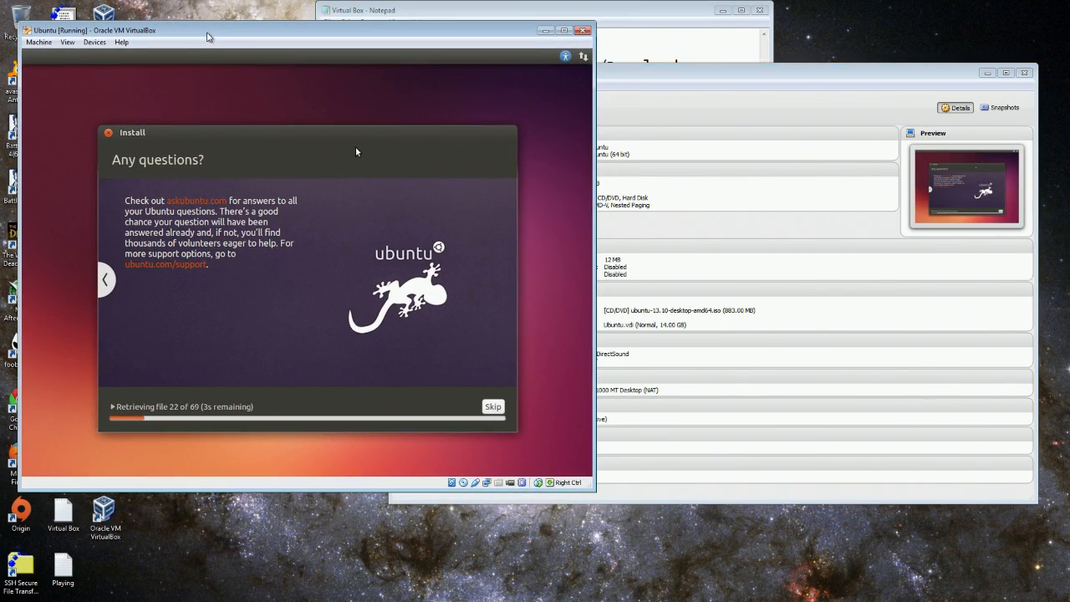
{"action": "left_click_drag", "start_coordinate": [647, 77], "coordinate": [691, 44]}
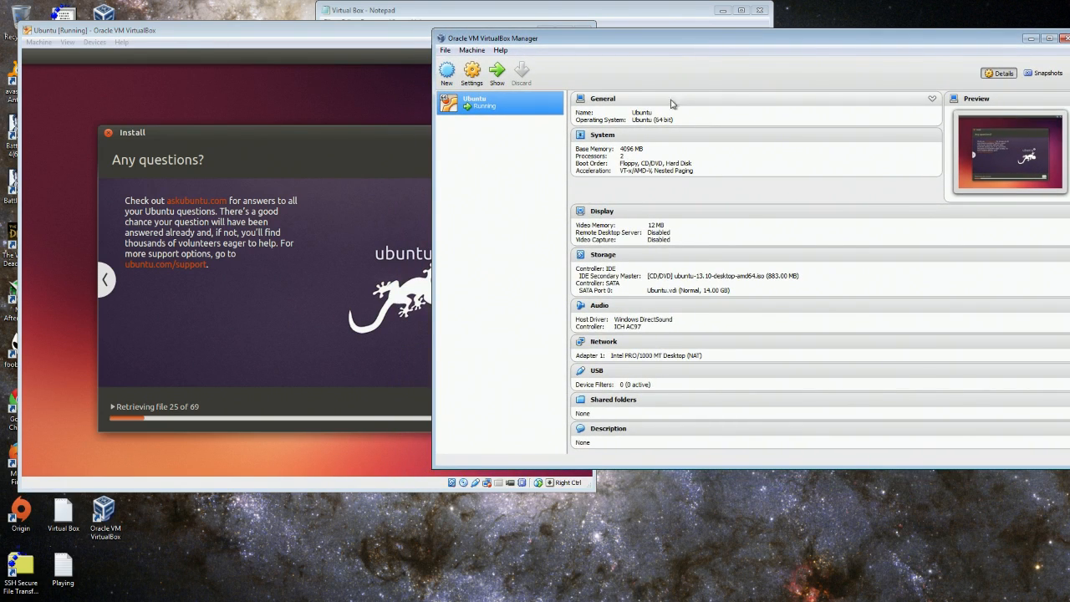
{"action": "right_click", "coordinate": [485, 106]}
{"action": "left_click", "coordinate": [525, 112]}
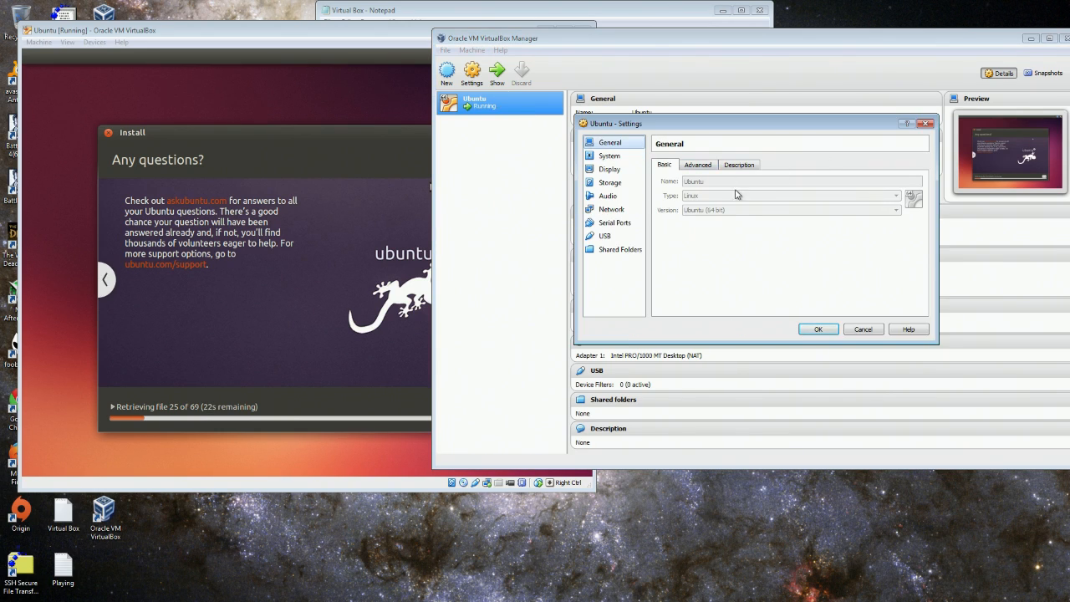
{"action": "left_click", "coordinate": [609, 156]}
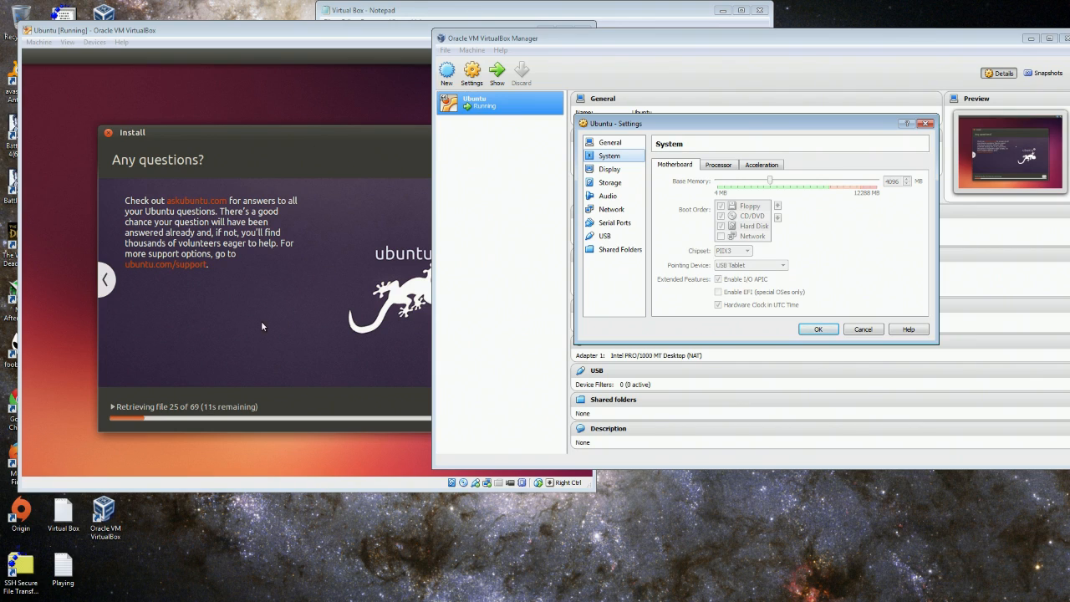
{"action": "left_click", "coordinate": [717, 165]}
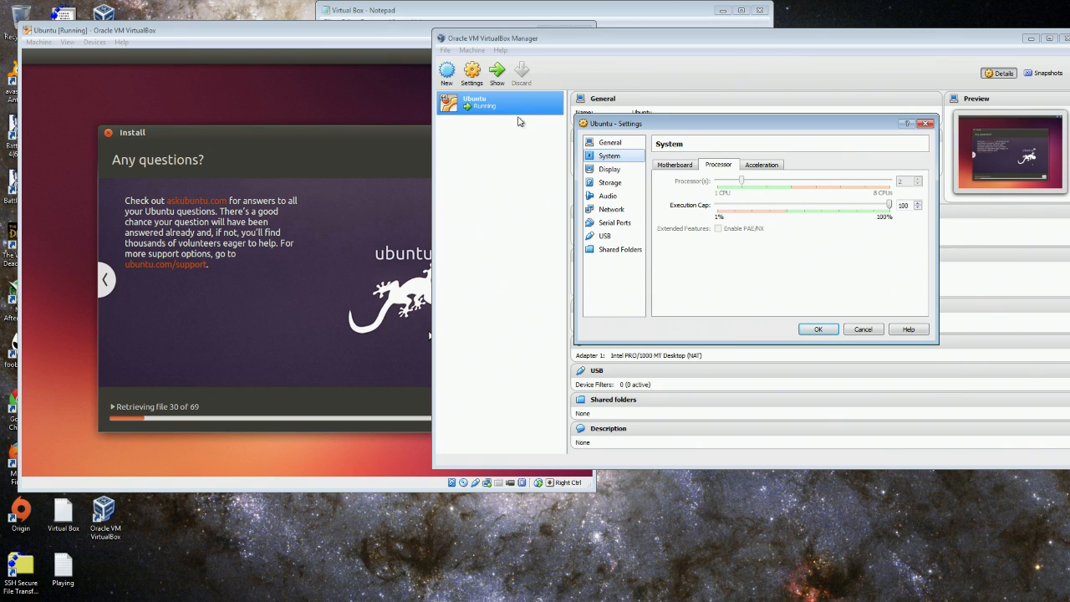
{"action": "left_click_drag", "start_coordinate": [747, 125], "coordinate": [192, 145]}
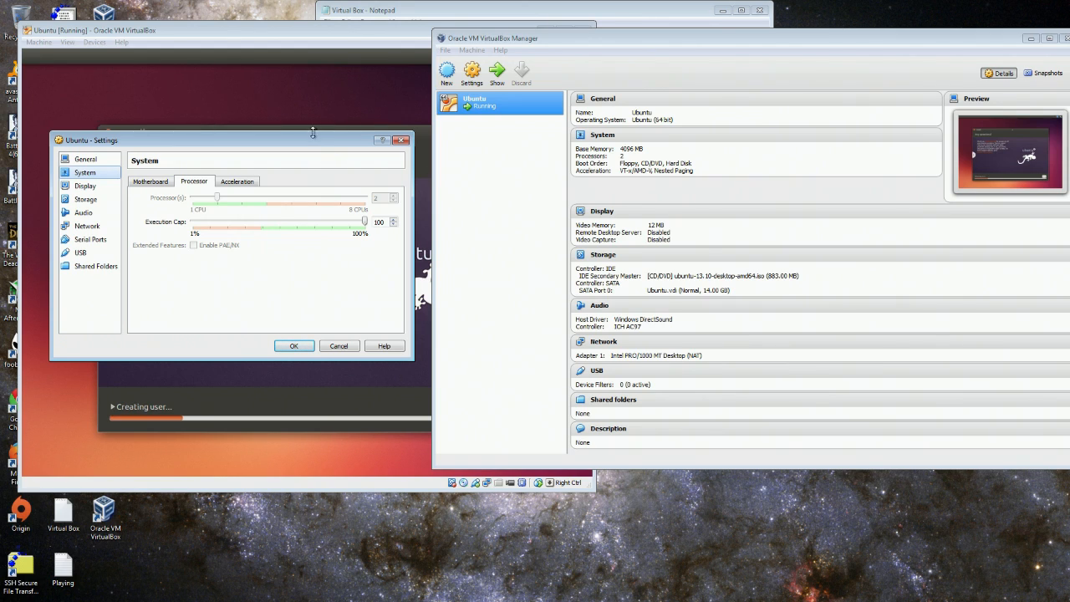
{"action": "left_click_drag", "start_coordinate": [313, 143], "coordinate": [890, 404]}
{"action": "left_click_drag", "start_coordinate": [873, 385], "coordinate": [865, 374]}
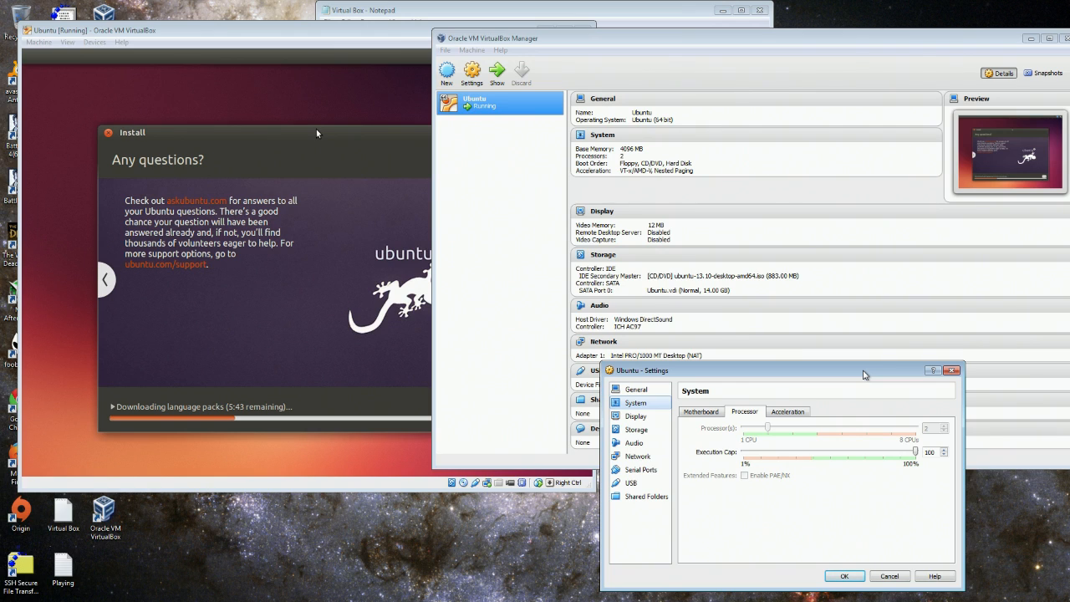
{"action": "left_click_drag", "start_coordinate": [864, 375], "coordinate": [861, 387]}
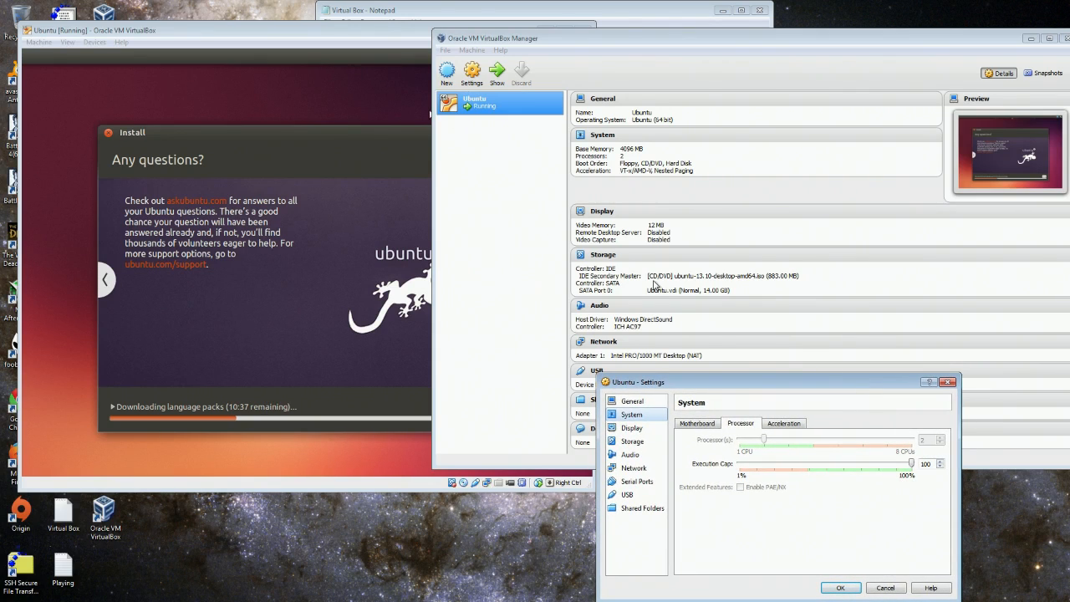
{"action": "mouse_move", "coordinate": [198, 27]}
{"action": "left_mouse_down"}
{"action": "mouse_move", "coordinate": [231, 35]}
{"action": "mouse_move", "coordinate": [196, 26]}
{"action": "left_mouse_up"}
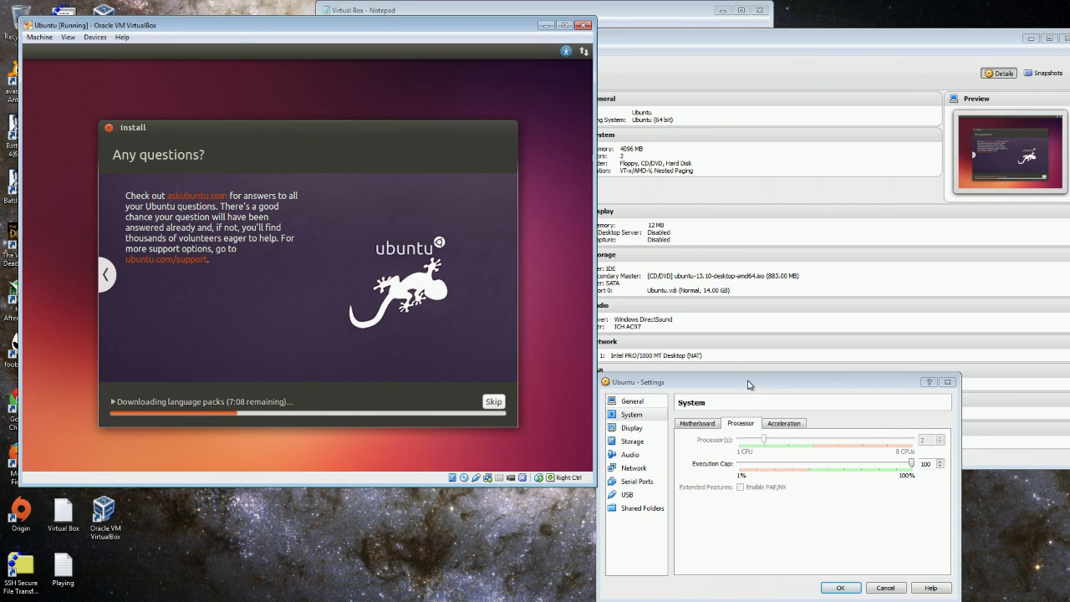
{"action": "left_click", "coordinate": [947, 381]}
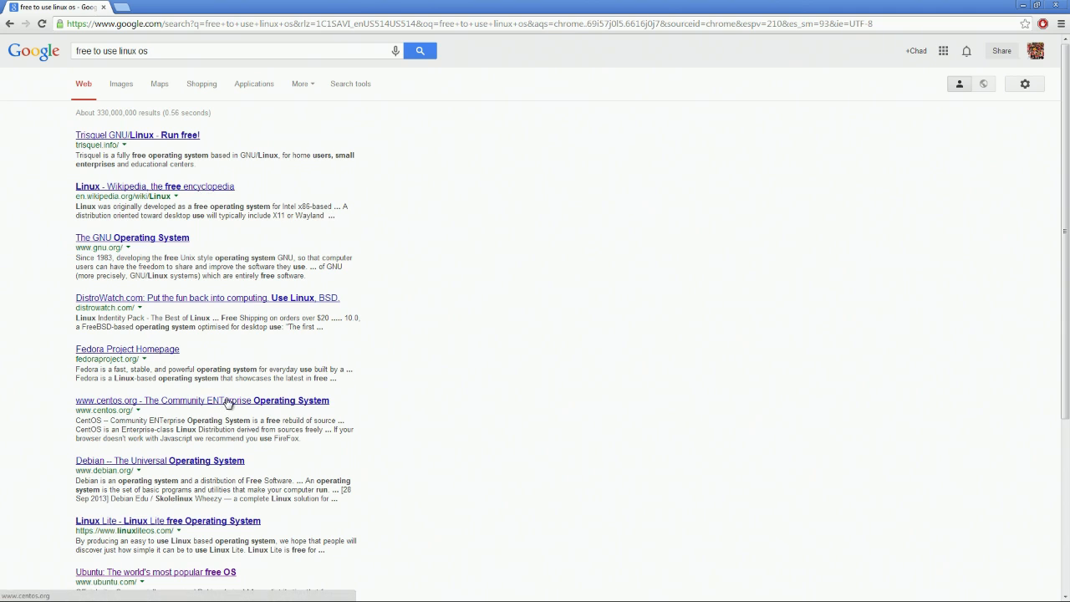
Scroll down the 'free to use linux os' results and restore Chrome to a smaller window on the right.
{"action": "scroll", "coordinate": [287, 355], "scroll_direction": "down", "scroll_amount": 1}
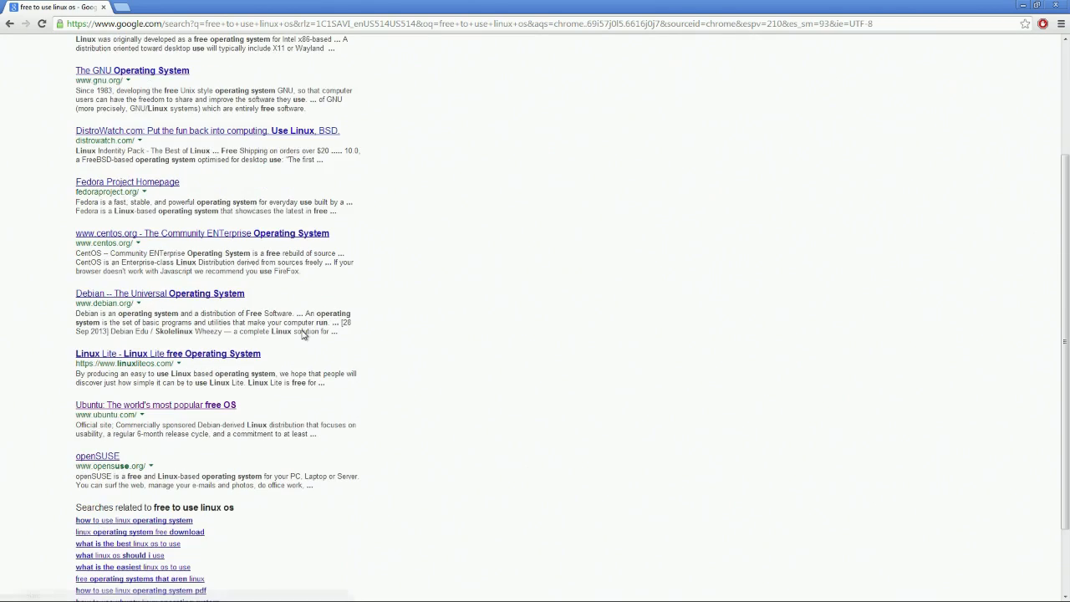
{"action": "scroll", "coordinate": [286, 303], "scroll_direction": "down", "scroll_amount": 1}
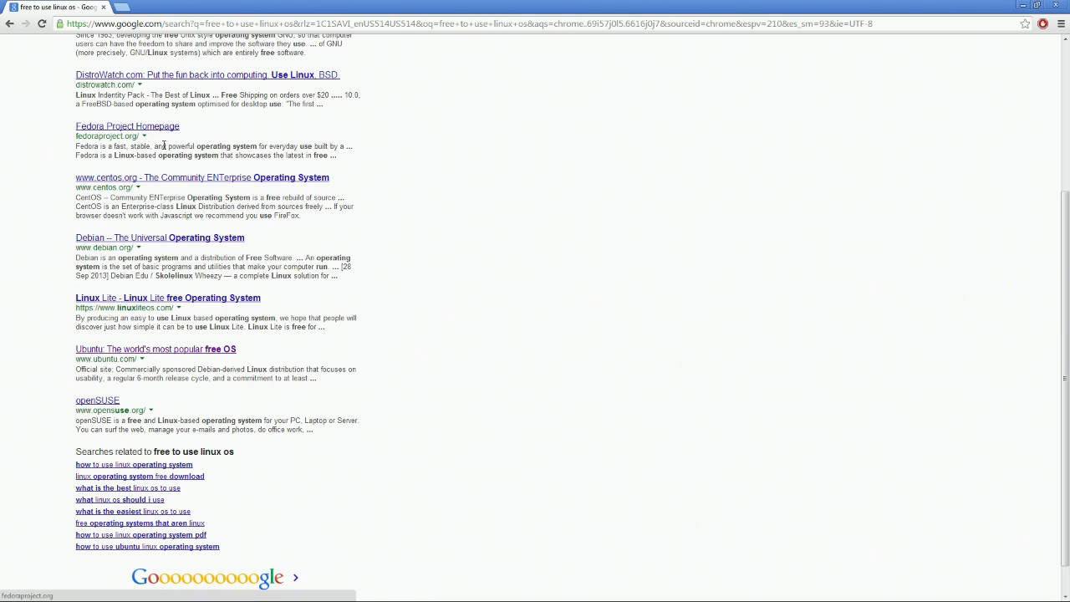
{"action": "left_click_drag", "start_coordinate": [275, 8], "coordinate": [844, 98]}
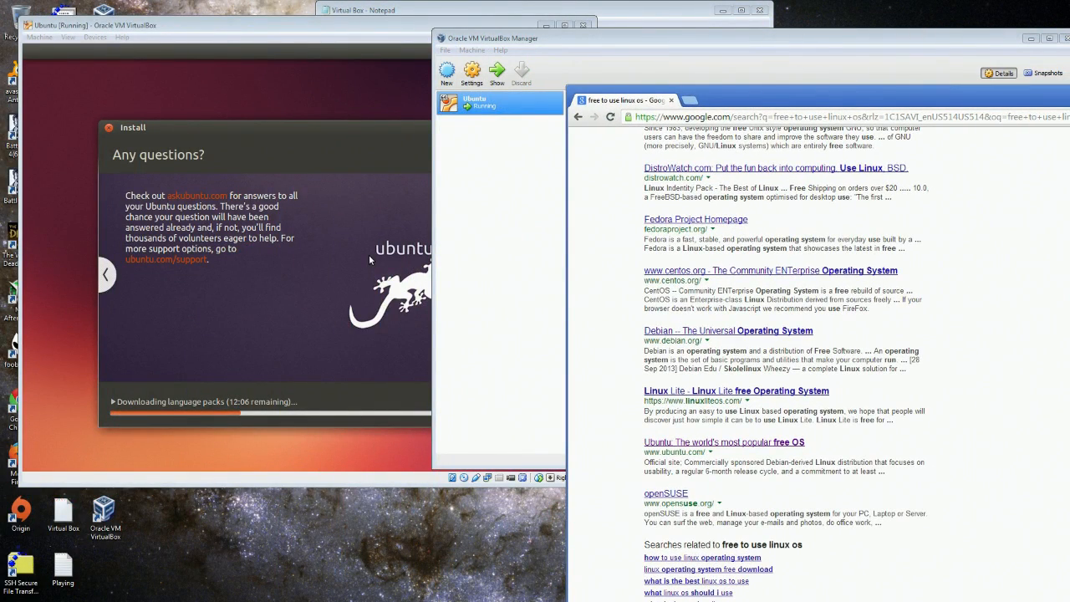
Reposition the Ubuntu VM window, then bring Chrome forward and move it up and left.
{"action": "left_click_drag", "start_coordinate": [355, 26], "coordinate": [466, 32]}
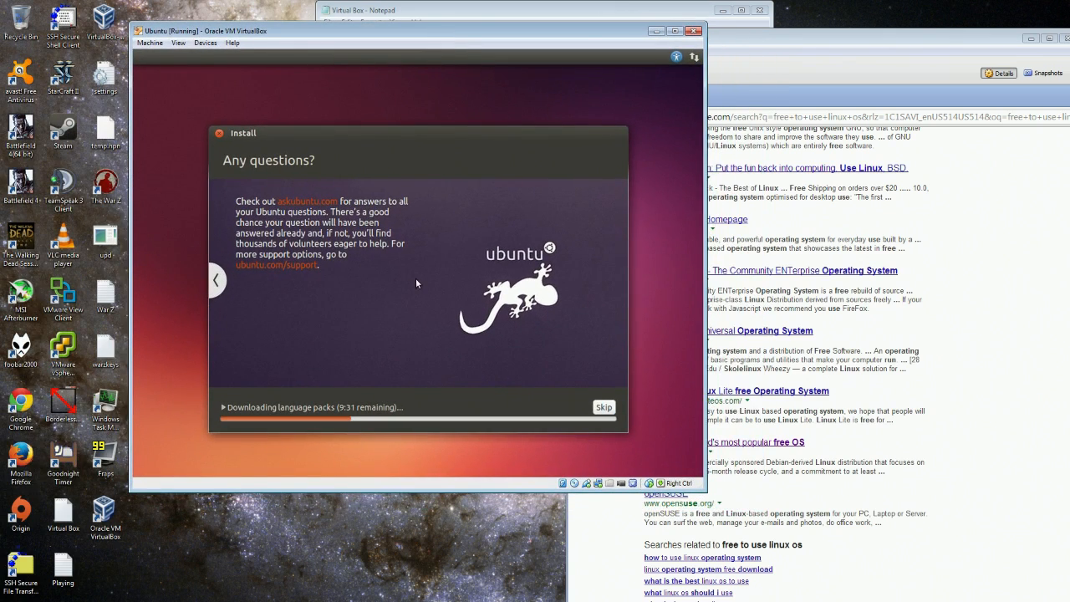
{"action": "left_click_drag", "start_coordinate": [358, 33], "coordinate": [353, 57]}
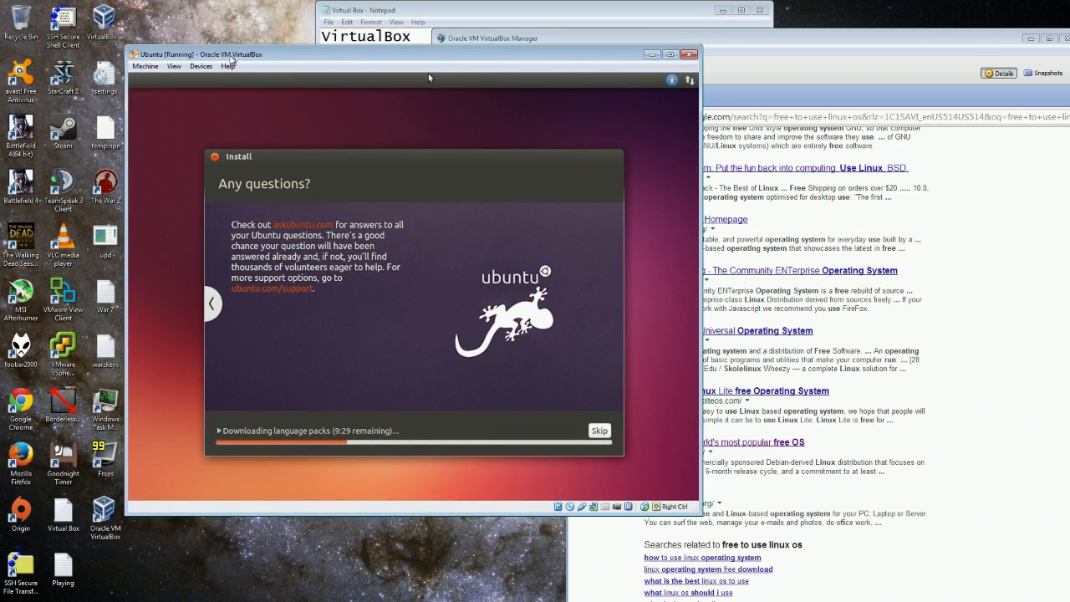
{"action": "left_click_drag", "start_coordinate": [259, 55], "coordinate": [254, 23]}
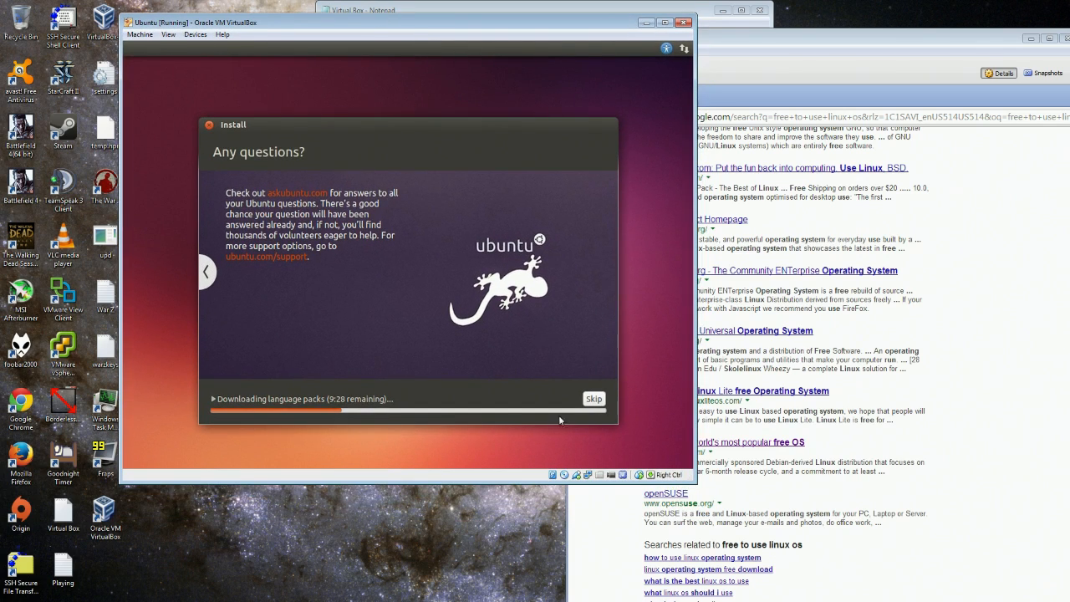
{"action": "left_click", "coordinate": [823, 101]}
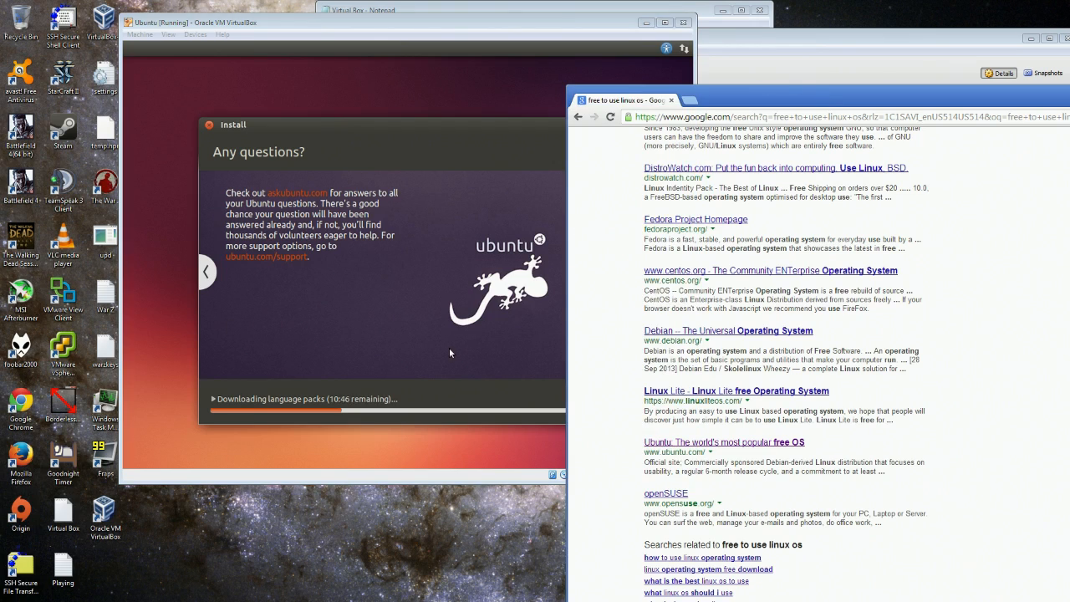
{"action": "left_click_drag", "start_coordinate": [777, 95], "coordinate": [628, 61]}
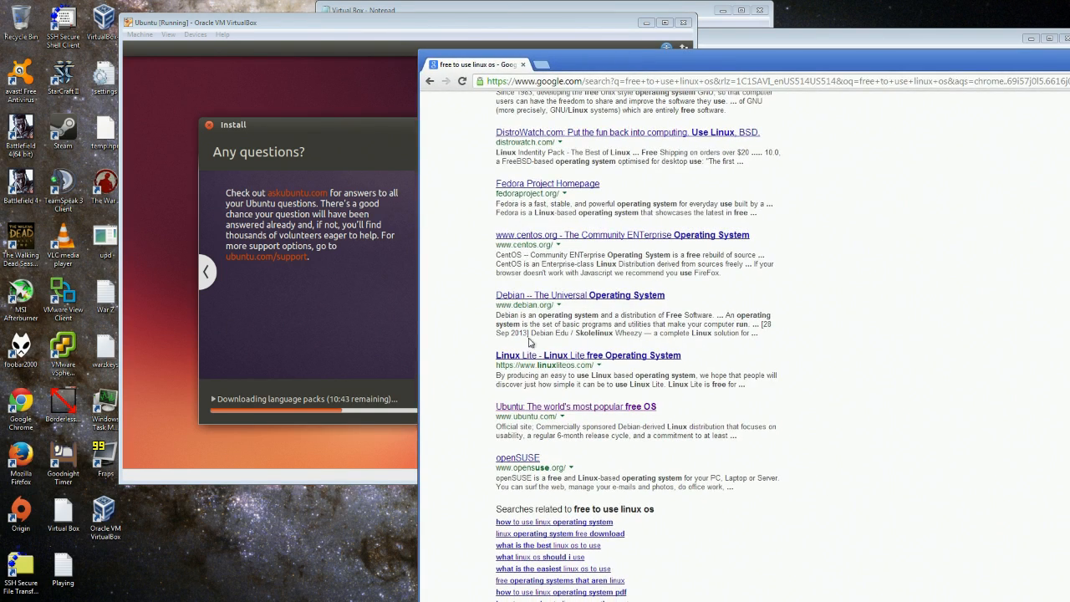
Open the openSUSE result, then go back to the search results.
{"action": "left_click", "coordinate": [518, 458]}
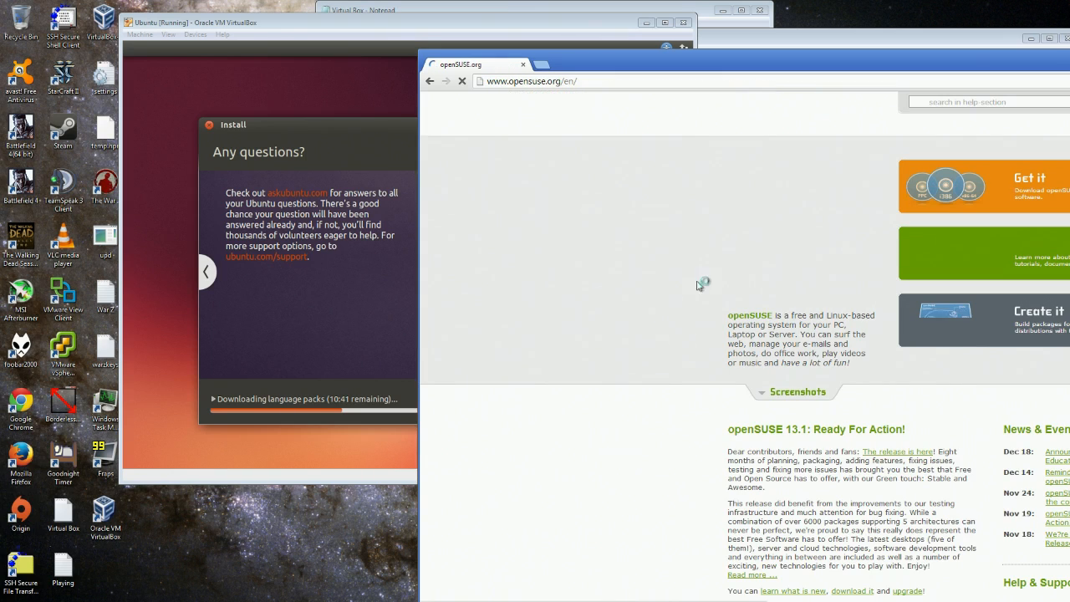
{"action": "left_click_drag", "start_coordinate": [835, 62], "coordinate": [508, 80]}
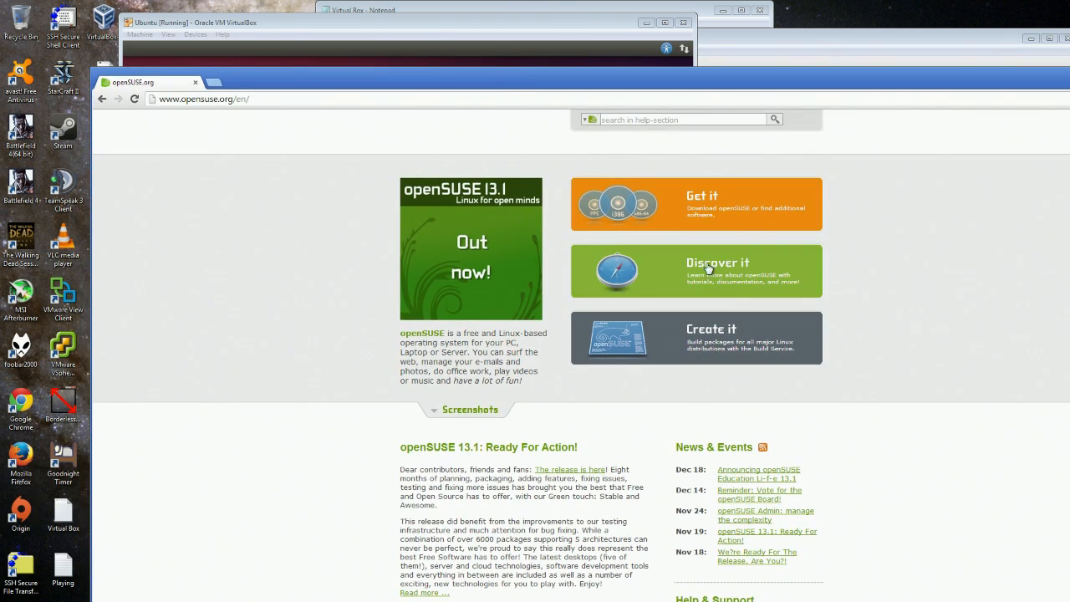
{"action": "key", "text": "alt+Left"}
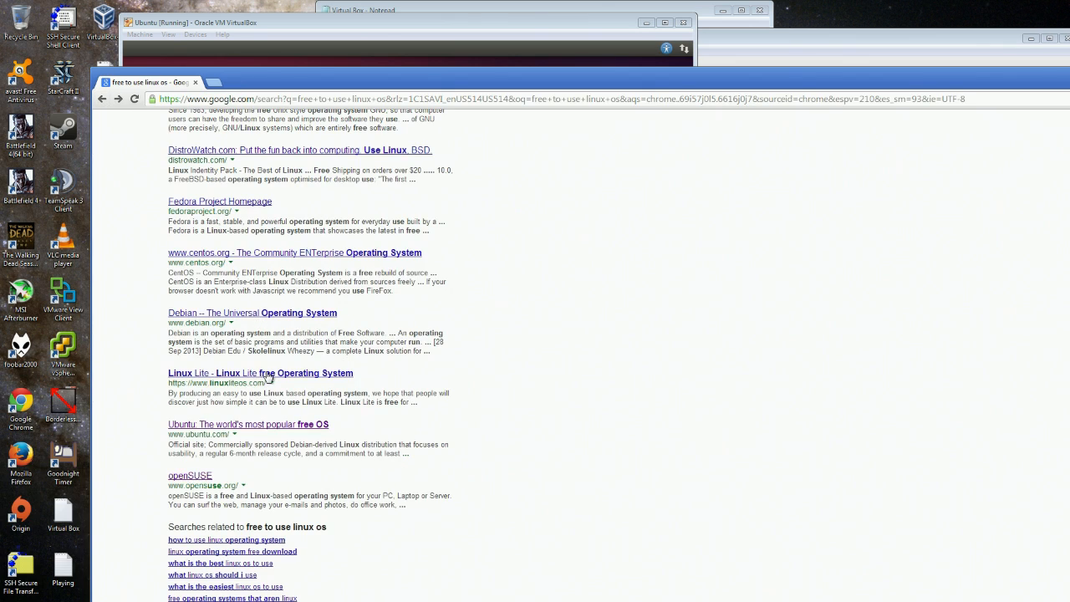
Open the centos.org result and its mirrors download page.
{"action": "left_click", "coordinate": [277, 254]}
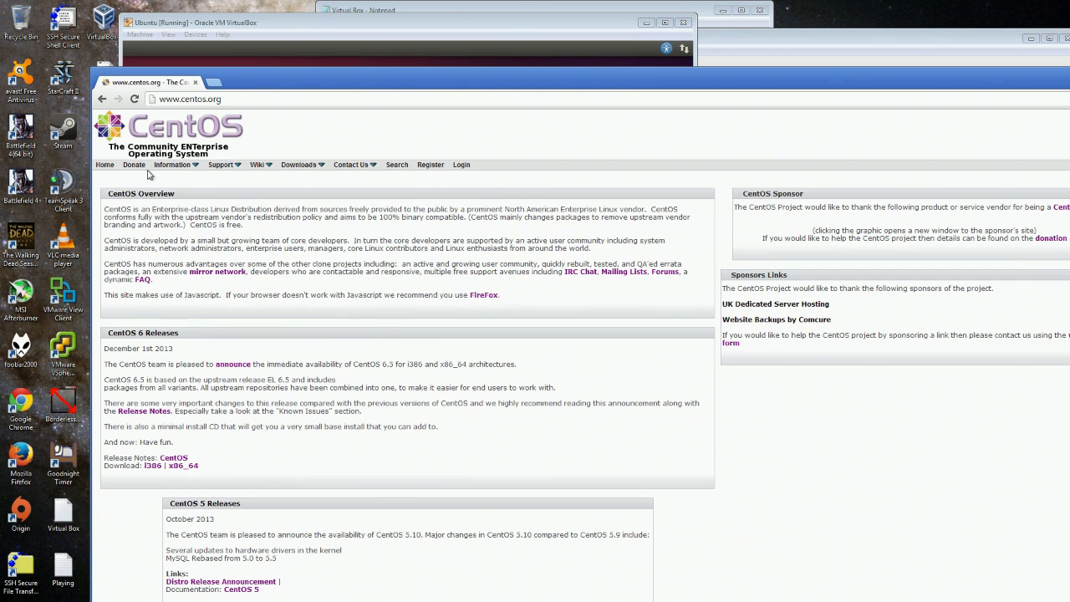
{"action": "mouse_move", "coordinate": [296, 167]}
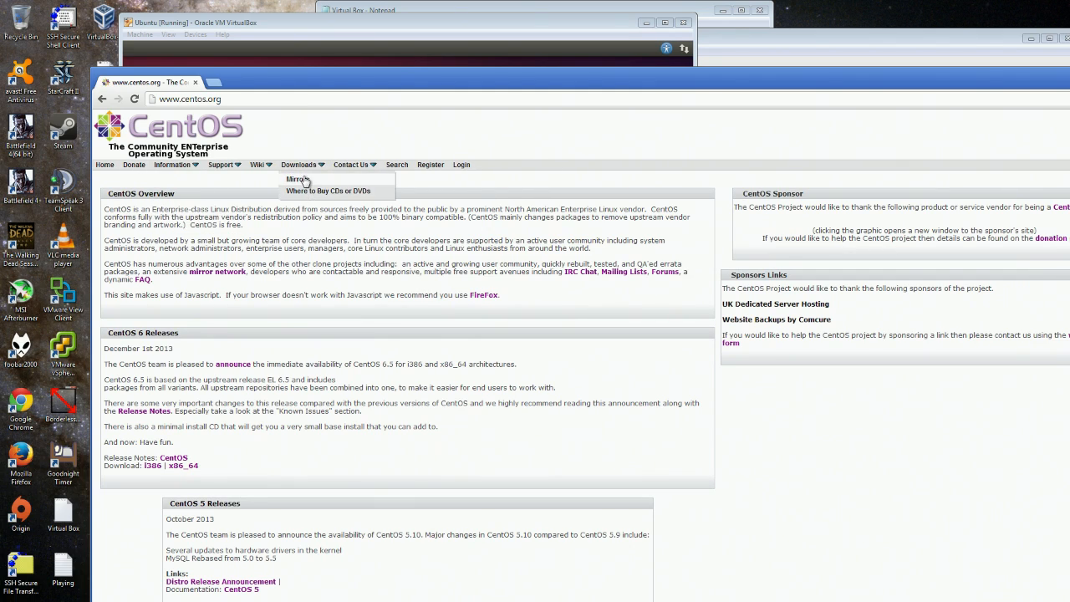
{"action": "left_click", "coordinate": [300, 180]}
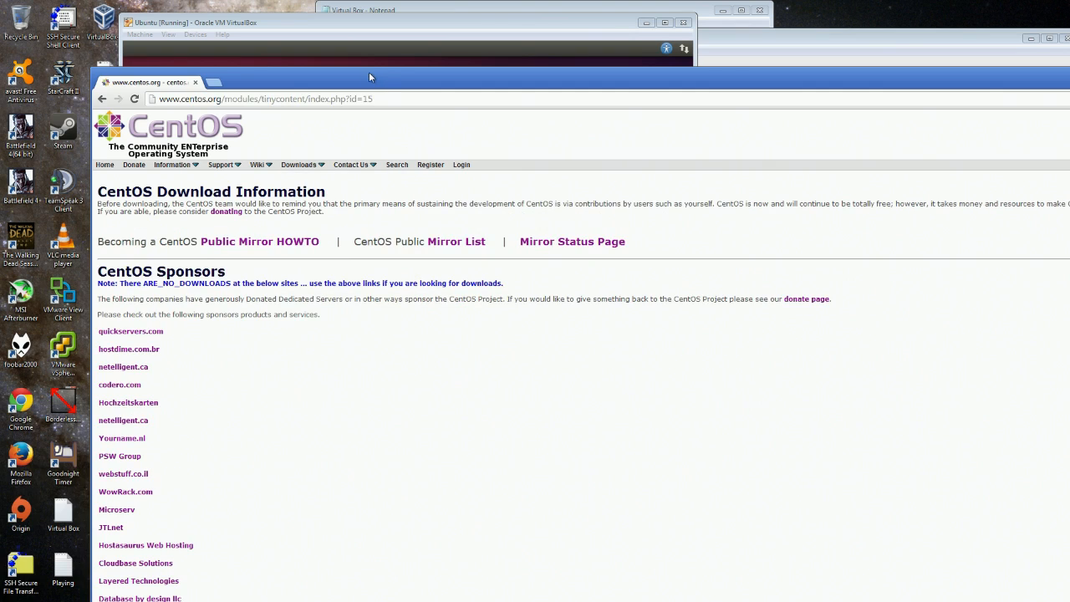
{"action": "left_click_drag", "start_coordinate": [370, 77], "coordinate": [507, 51]}
Return to the CentOS home page and reload it.
{"action": "mouse_move", "coordinate": [358, 139]}
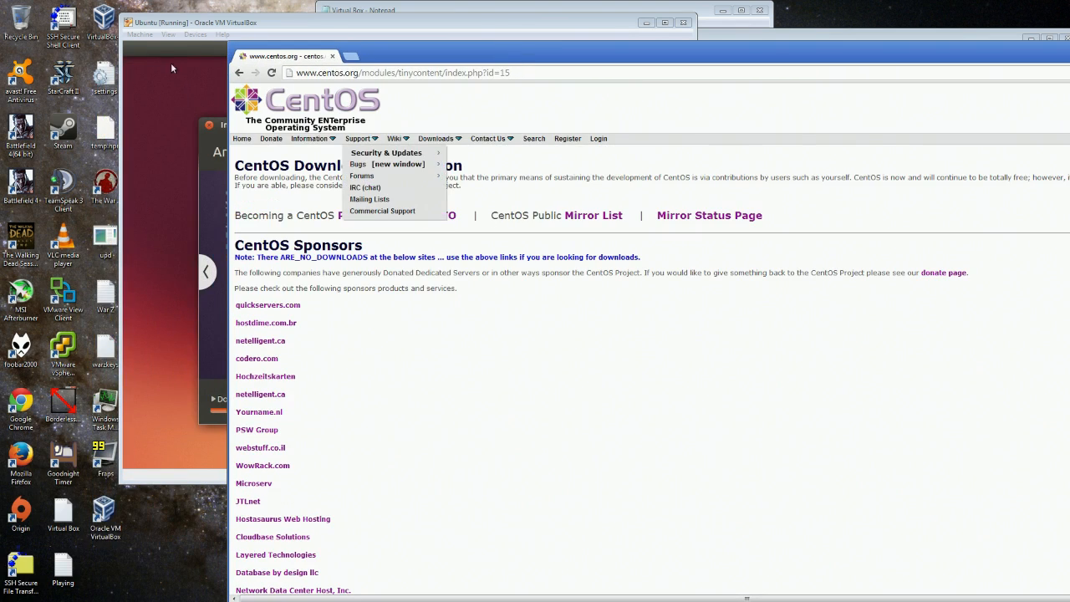
{"action": "left_click", "coordinate": [238, 74]}
{"action": "left_click_drag", "start_coordinate": [408, 57], "coordinate": [671, 56]}
{"action": "mouse_move", "coordinate": [622, 133]}
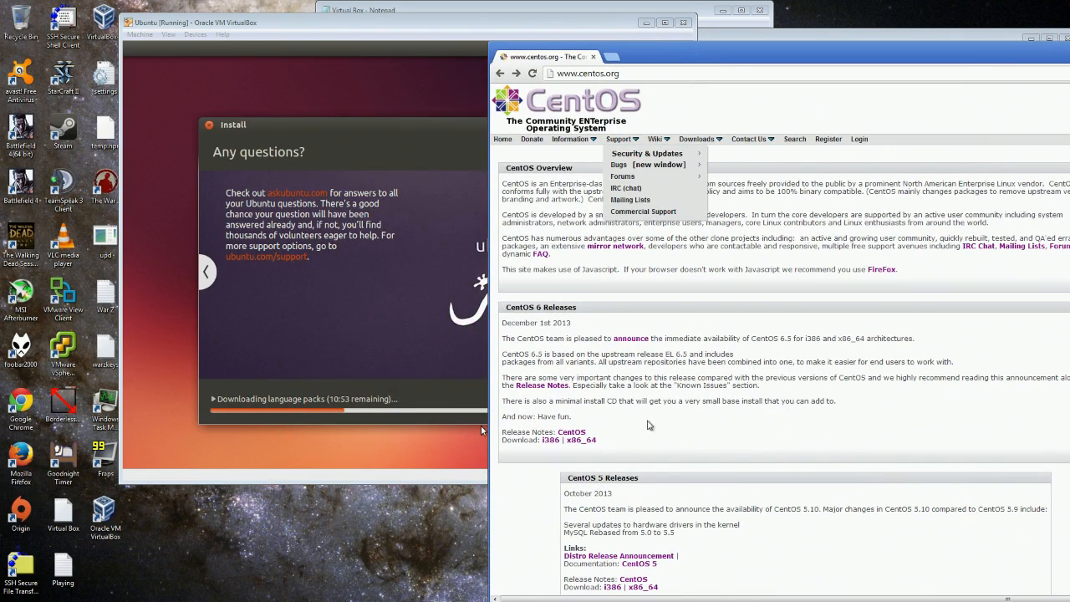
{"action": "left_click", "coordinate": [504, 139]}
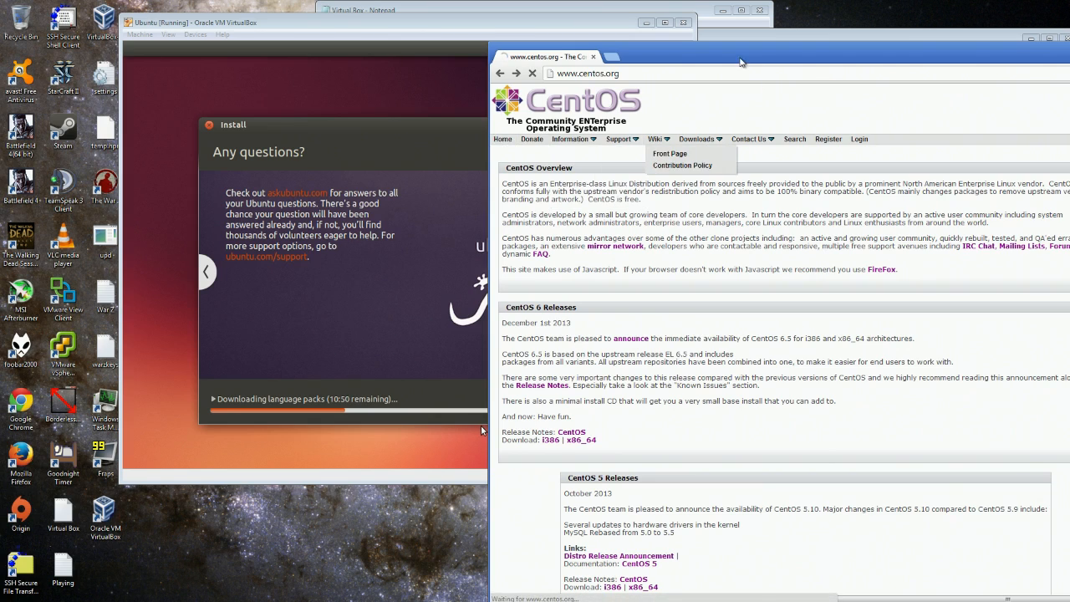
{"action": "left_click_drag", "start_coordinate": [739, 57], "coordinate": [581, 36]}
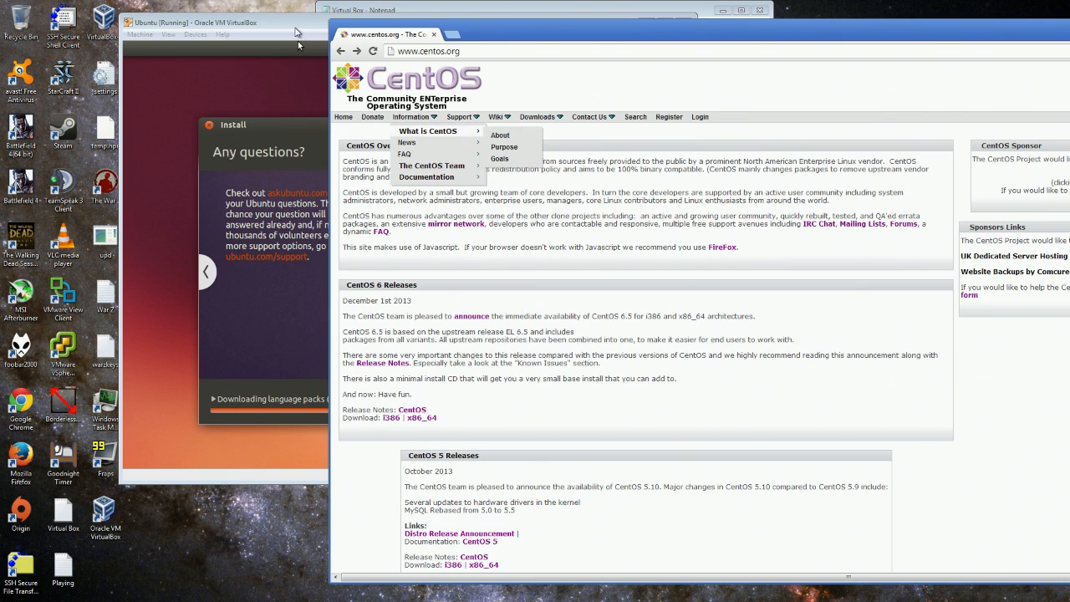
Shift the Ubuntu VM window left, then bring Chrome forward and go back to the Linux results.
{"action": "left_click_drag", "start_coordinate": [295, 27], "coordinate": [256, 31]}
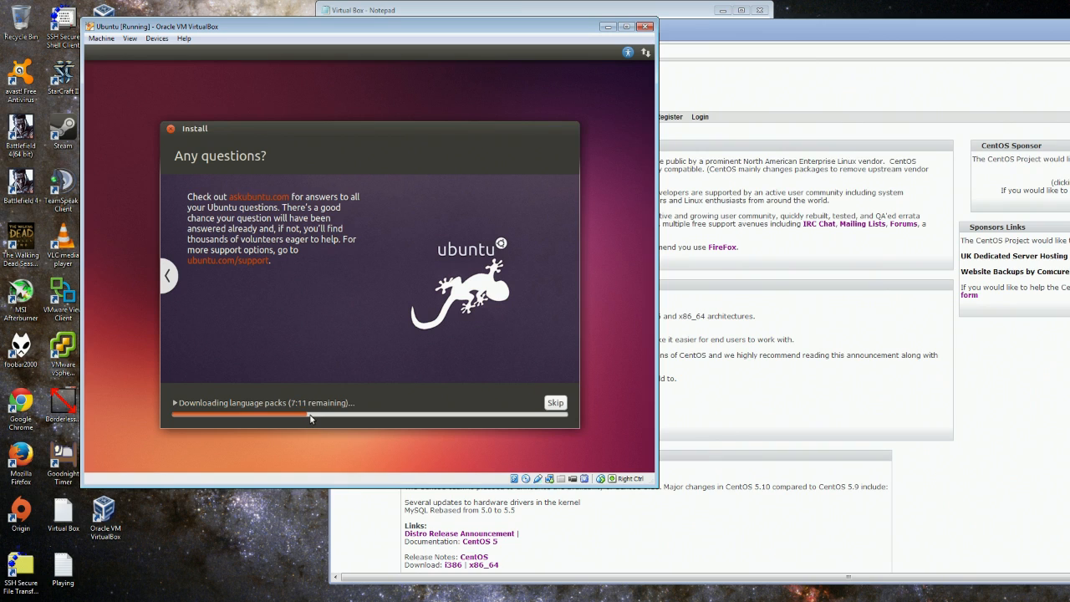
{"action": "left_click", "coordinate": [798, 38]}
{"action": "mouse_move", "coordinate": [456, 131]}
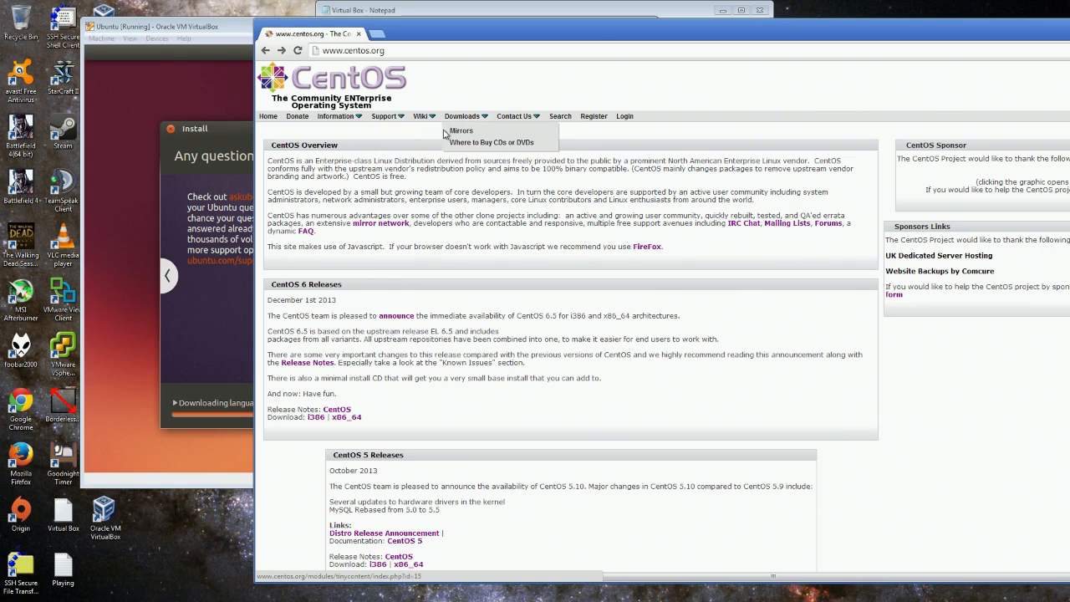
{"action": "left_click", "coordinate": [264, 51]}
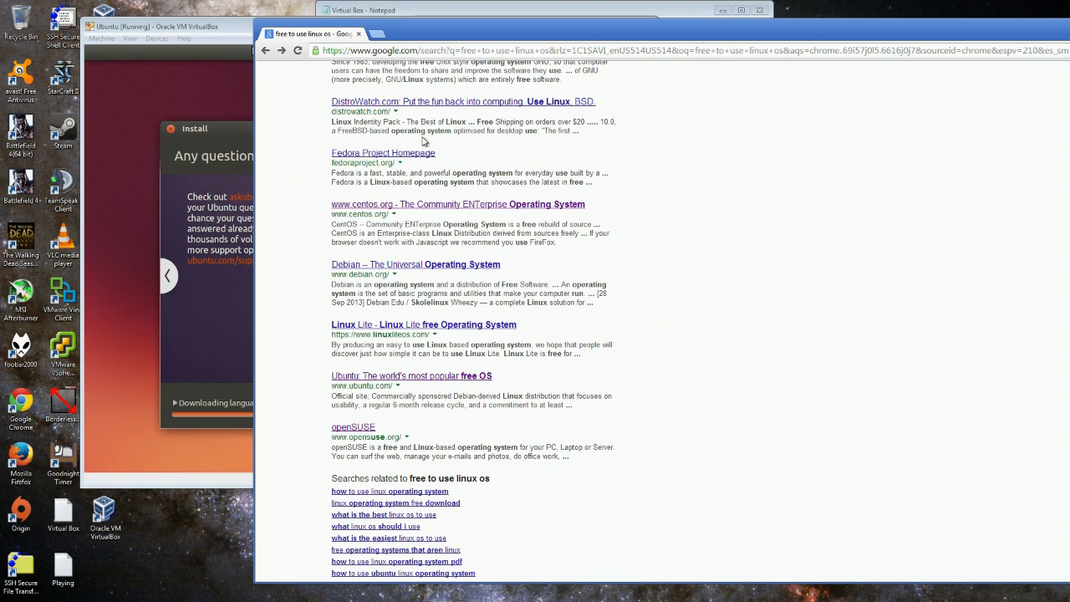
Open the Ubuntu website from the results and go to its download overview.
{"action": "scroll", "coordinate": [452, 167], "scroll_direction": "up", "scroll_amount": 3}
{"action": "scroll", "coordinate": [548, 253], "scroll_direction": "down", "scroll_amount": 4}
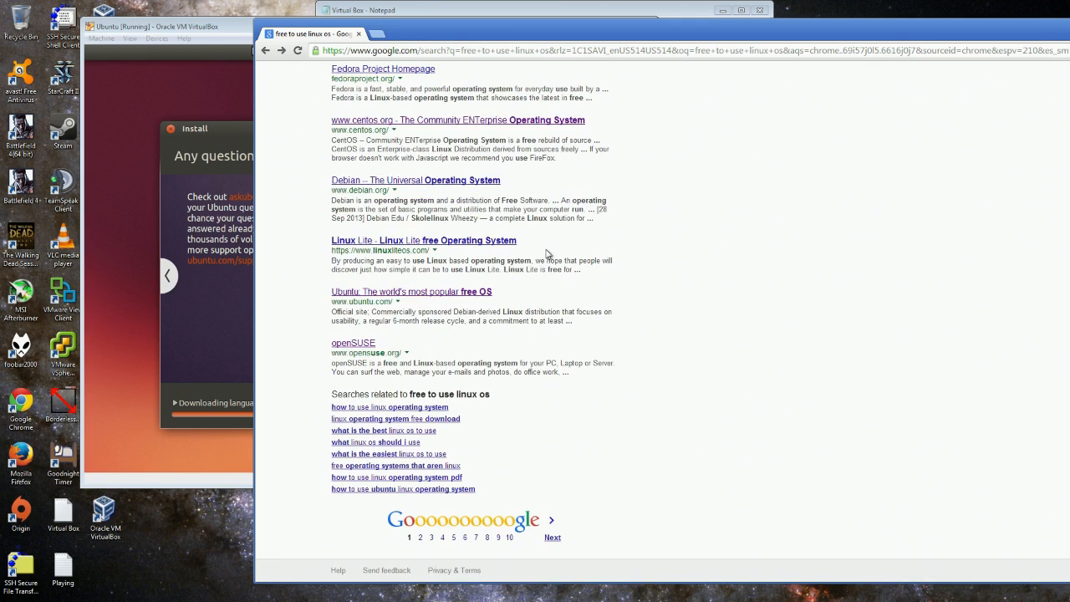
{"action": "left_click", "coordinate": [471, 295]}
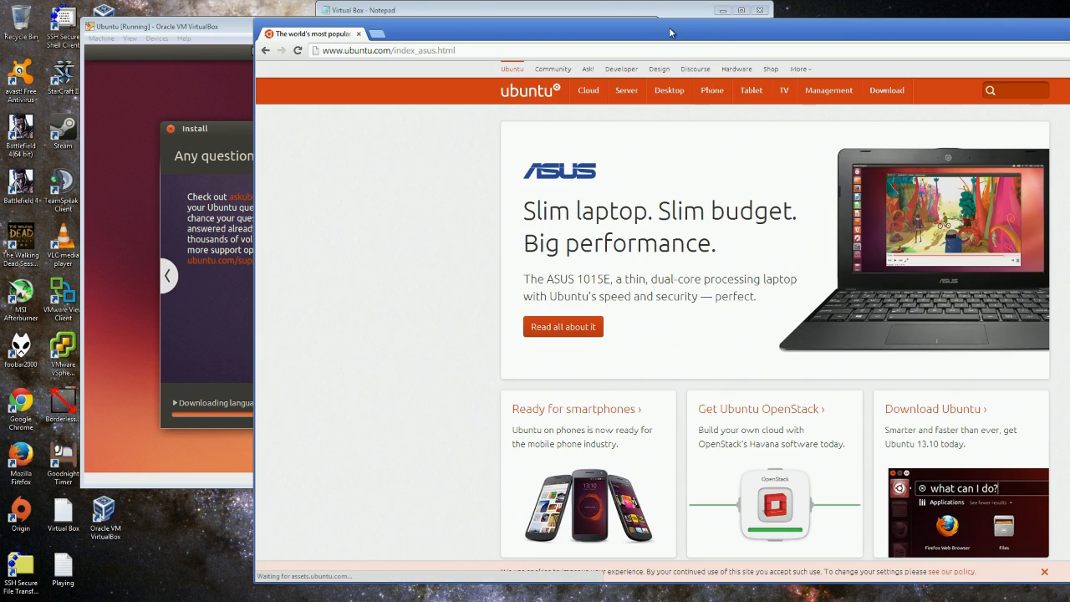
{"action": "left_click_drag", "start_coordinate": [670, 32], "coordinate": [528, 33]}
{"action": "mouse_move", "coordinate": [742, 94]}
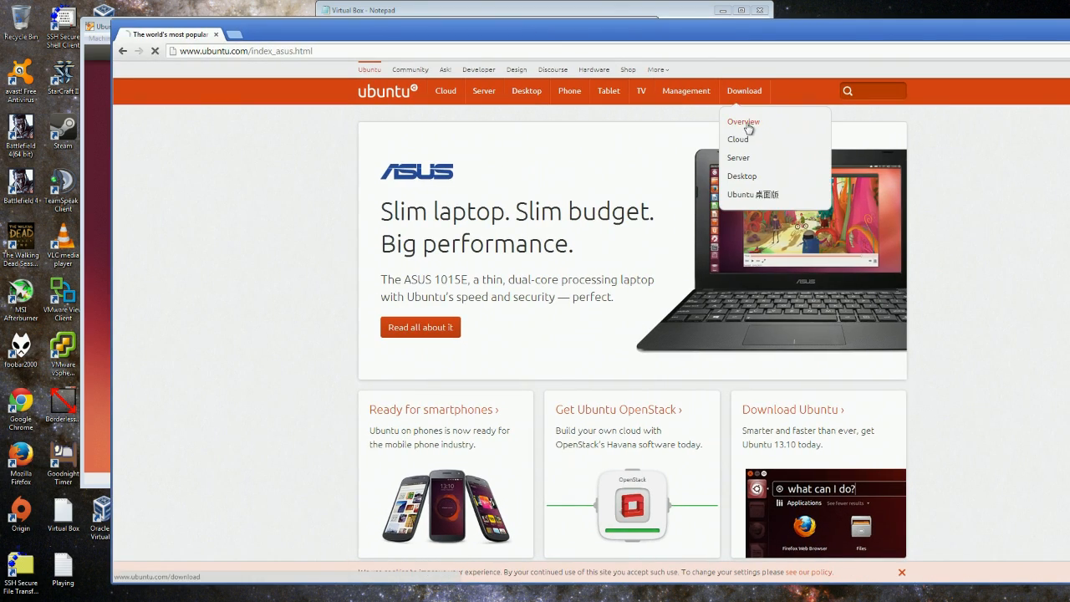
{"action": "left_click", "coordinate": [743, 123]}
On the Ubuntu Desktop page, compare 12.04 LTS with 13.10's 32/64-bit options, then raise VirtualBox Manager.
{"action": "scroll", "coordinate": [856, 129], "scroll_direction": "down", "scroll_amount": 2}
{"action": "left_click_drag", "start_coordinate": [453, 25], "coordinate": [466, 49]}
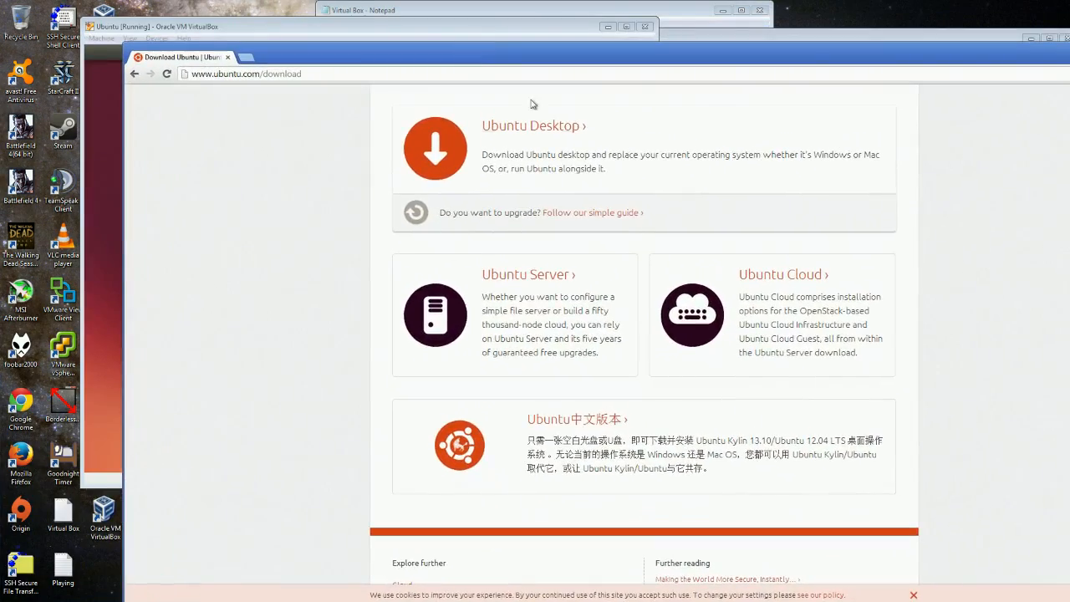
{"action": "left_click", "coordinate": [545, 133]}
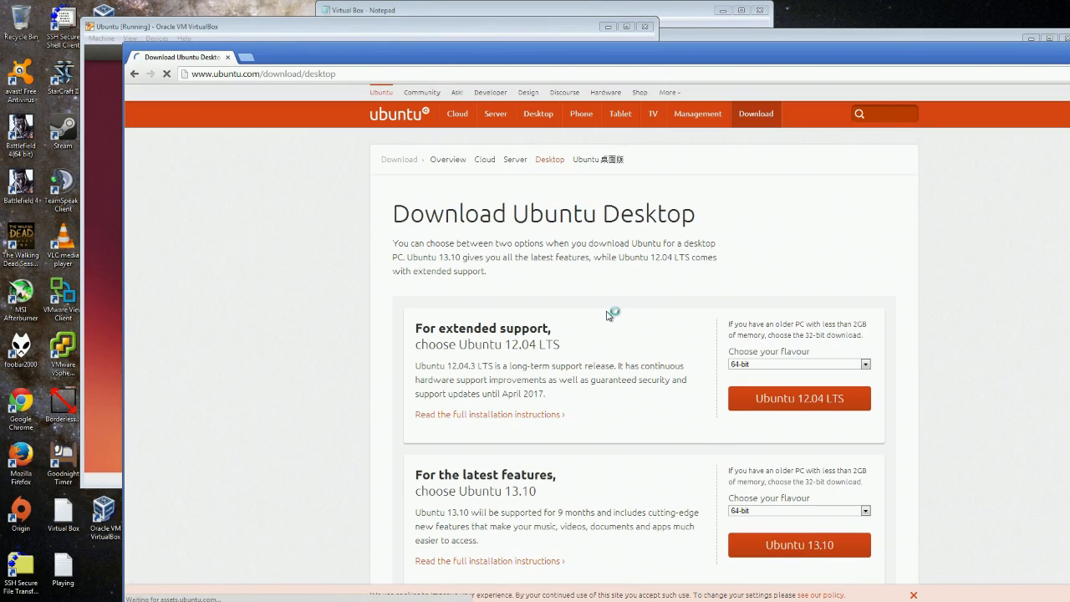
{"action": "scroll", "coordinate": [635, 301], "scroll_direction": "down", "scroll_amount": 2}
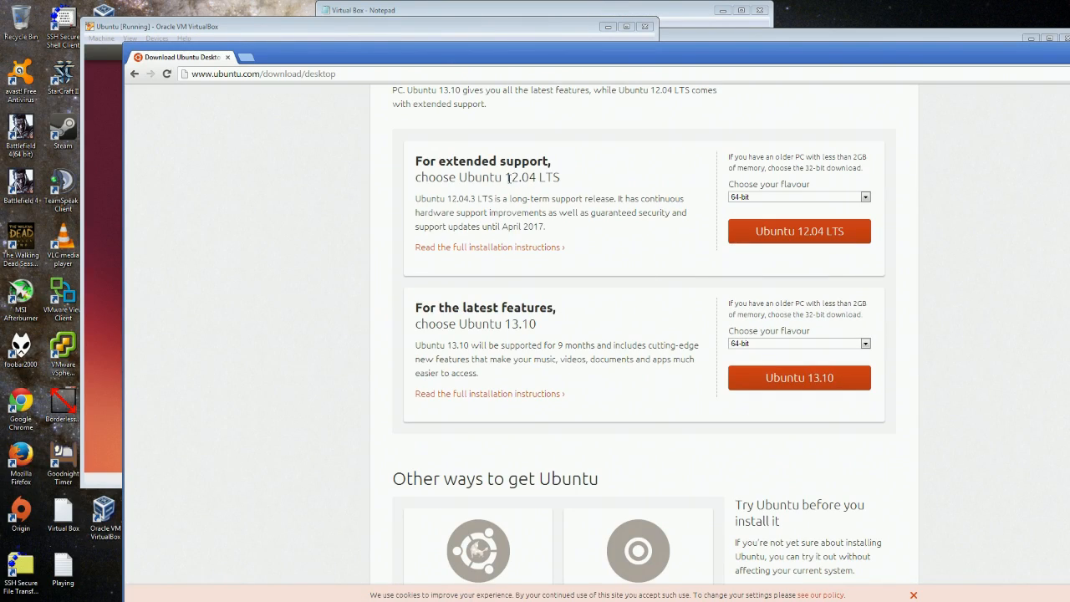
{"action": "left_click_drag", "start_coordinate": [504, 178], "coordinate": [559, 179]}
{"action": "left_click_drag", "start_coordinate": [537, 325], "coordinate": [504, 324]}
{"action": "left_click", "coordinate": [771, 345]}
{"action": "left_click_drag", "start_coordinate": [326, 58], "coordinate": [1069, 172]}
{"action": "left_click", "coordinate": [748, 42]}
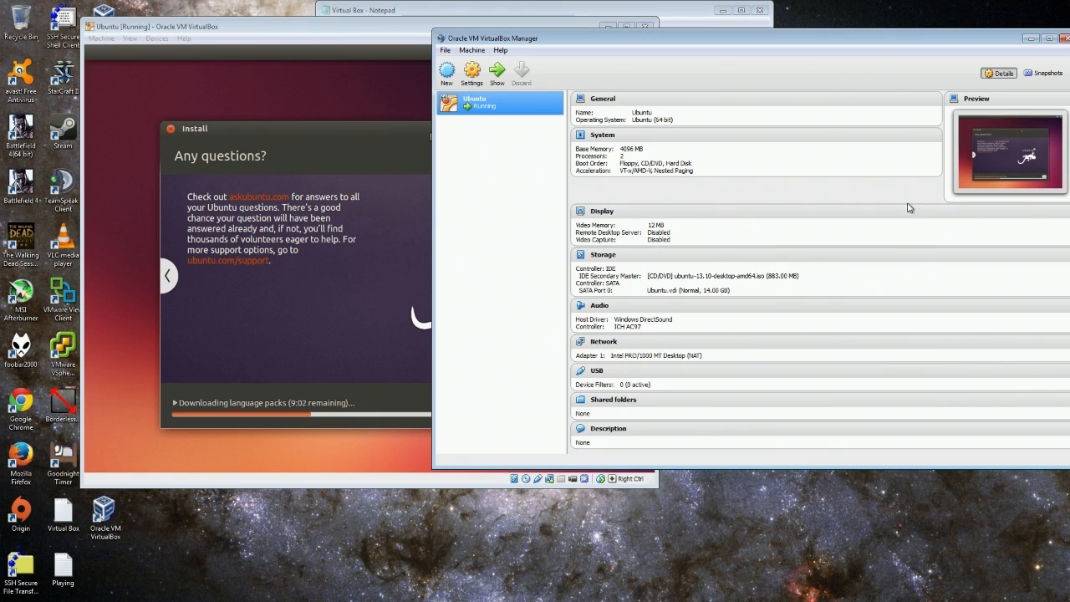
Open the Ubuntu VM's settings and look over the System and Display pages.
{"action": "left_click_drag", "start_coordinate": [631, 42], "coordinate": [551, 53]}
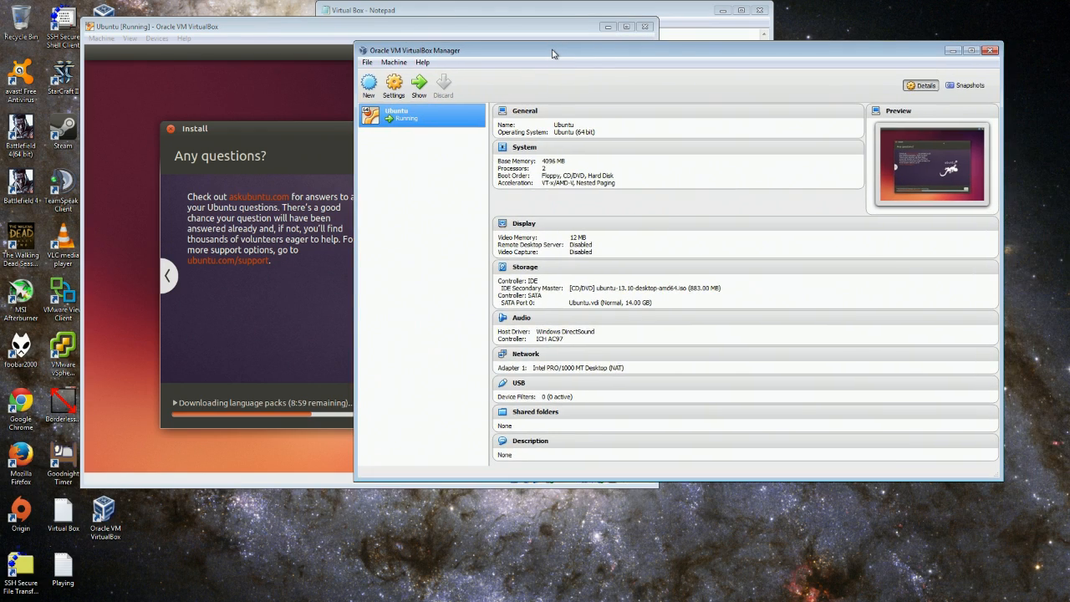
{"action": "right_click", "coordinate": [408, 116]}
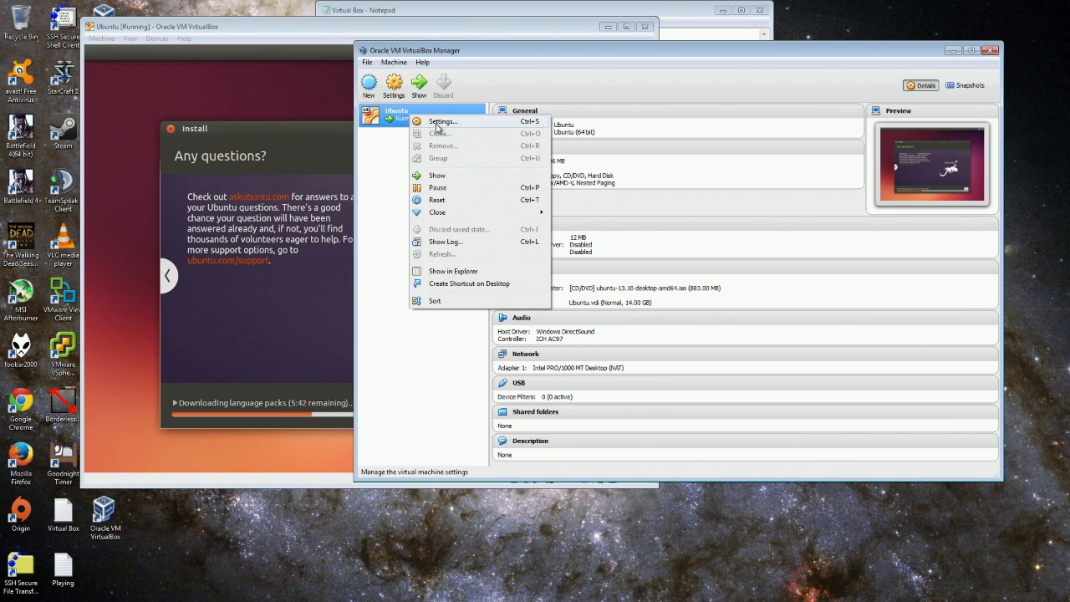
{"action": "left_click", "coordinate": [436, 123]}
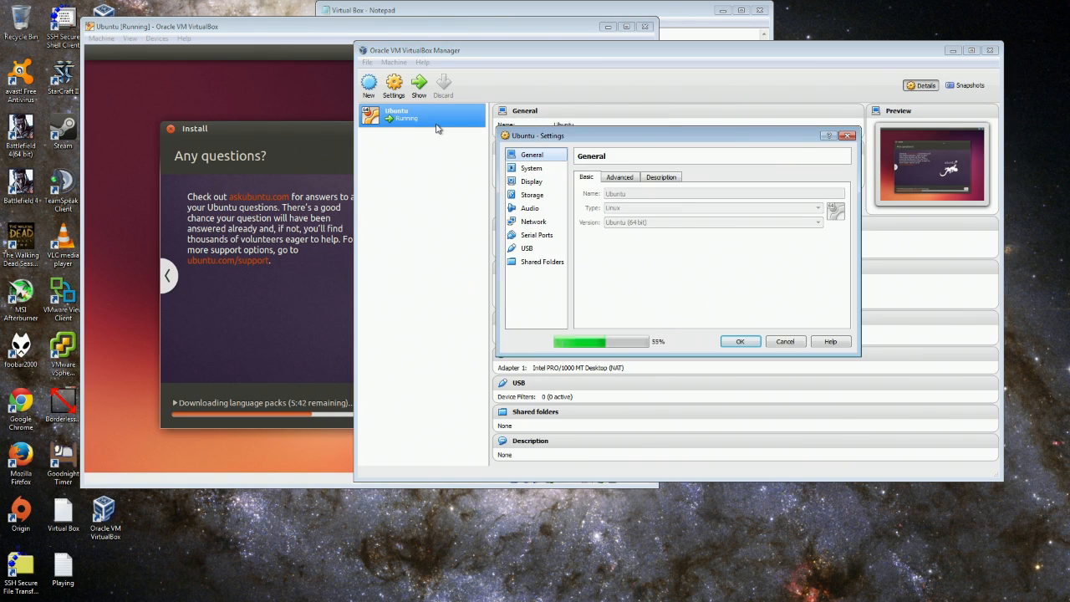
{"action": "left_click", "coordinate": [533, 169]}
{"action": "left_click", "coordinate": [533, 182]}
Inspect the Storage page's SATA controller and Ubuntu.vdi disk, cancel without changes, and start a New VM.
{"action": "left_click", "coordinate": [531, 194]}
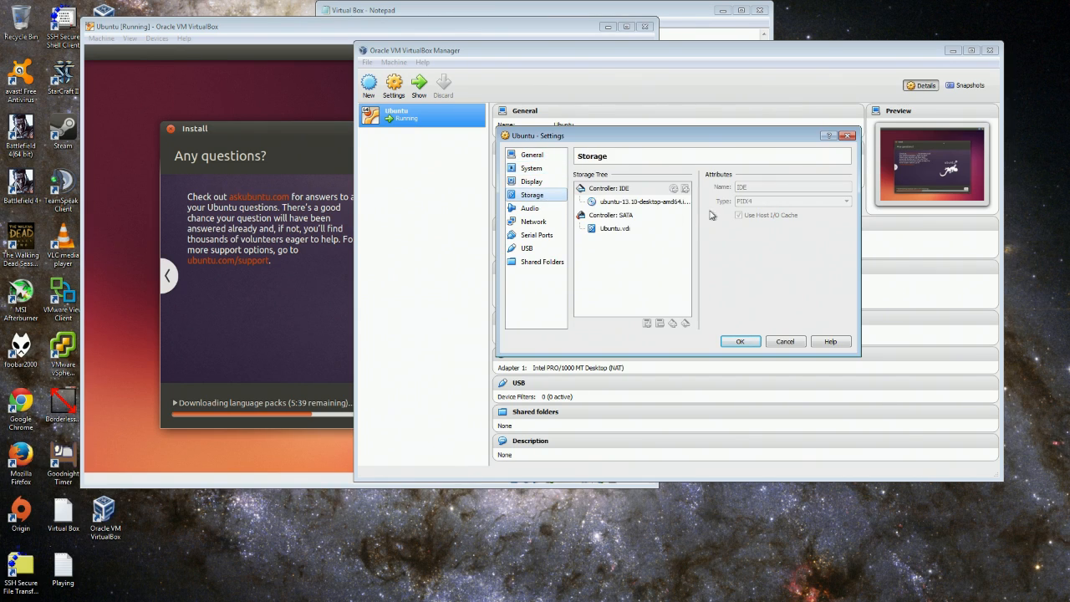
{"action": "left_click", "coordinate": [616, 215]}
{"action": "left_click", "coordinate": [615, 228]}
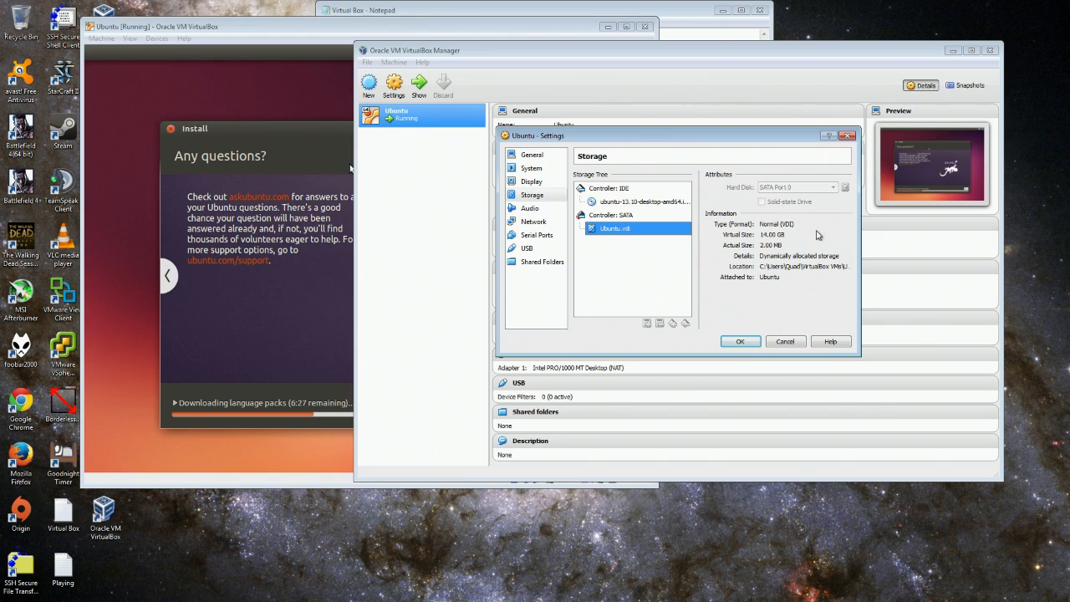
{"action": "left_click", "coordinate": [790, 344]}
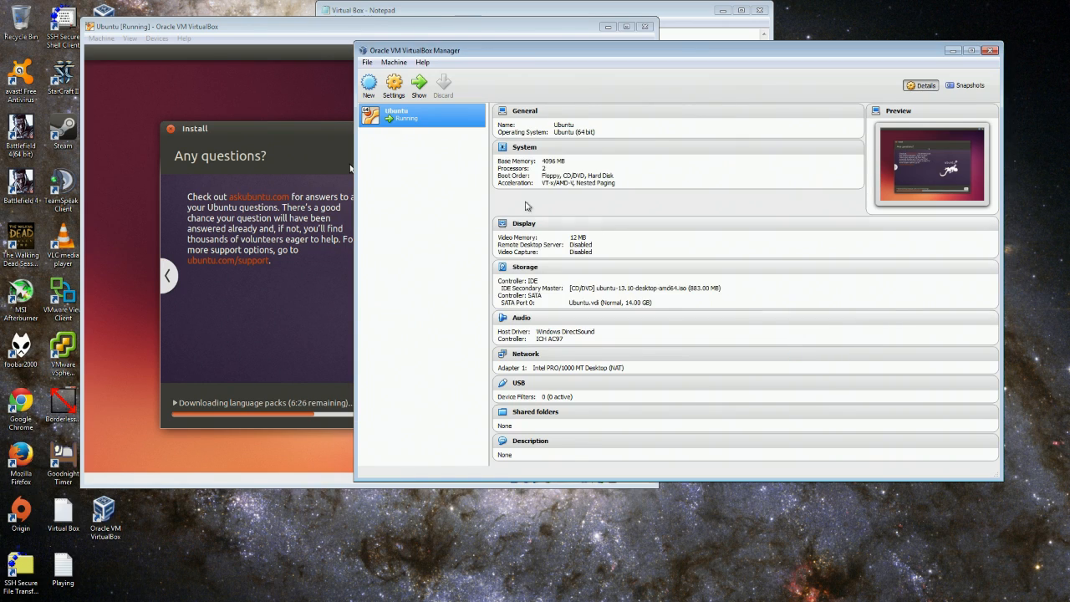
{"action": "left_click", "coordinate": [369, 86]}
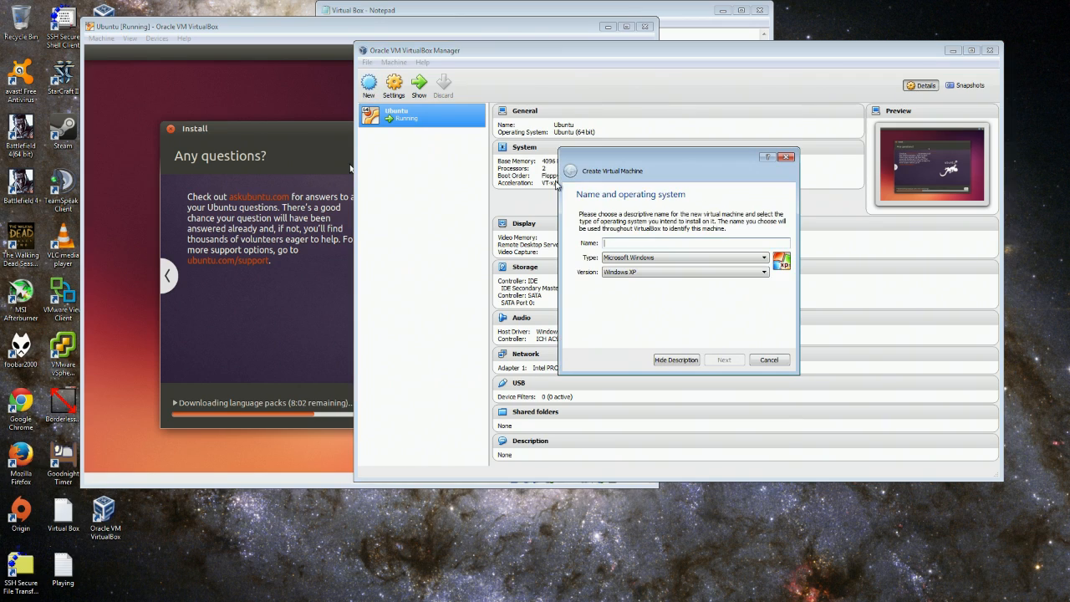
Name the new machine 'Win7 32' with type Microsoft Windows and version Windows 7.
{"action": "left_click", "coordinate": [760, 261]}
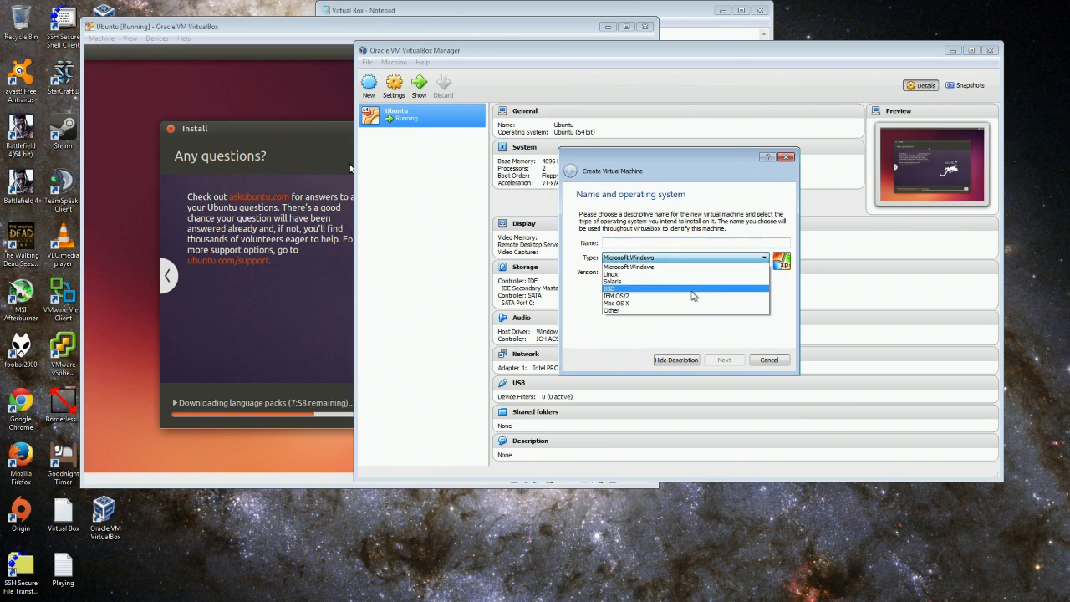
{"action": "left_click", "coordinate": [689, 258]}
{"action": "left_click", "coordinate": [680, 242]}
{"action": "type", "text": "Win7 32"}
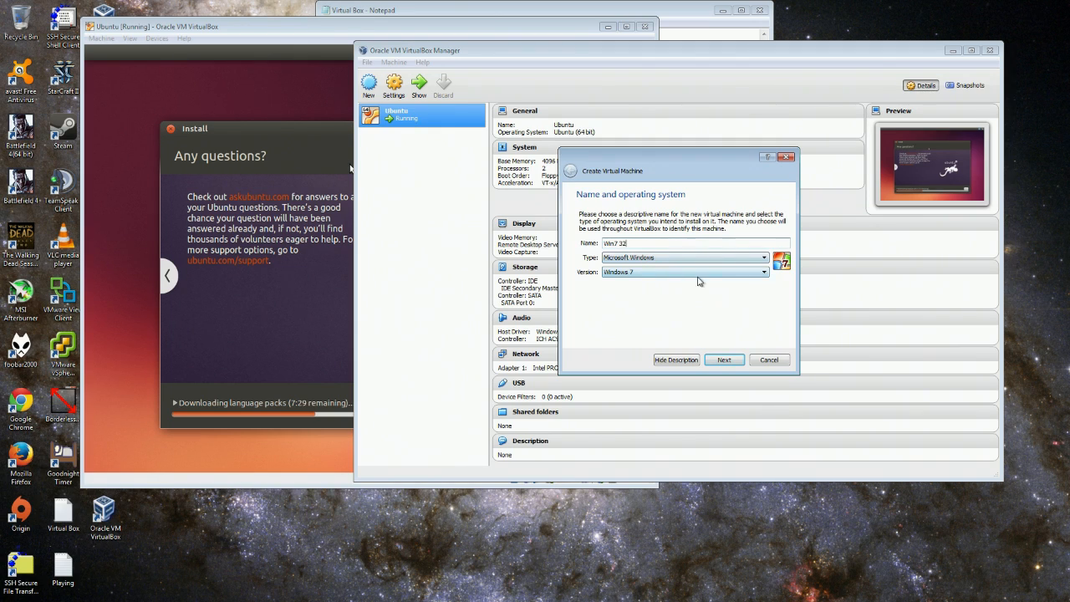
{"action": "left_click", "coordinate": [737, 361]}
Set the machine's memory to 2048 MB and continue to the hard drive step.
{"action": "key", "text": "Tab"}
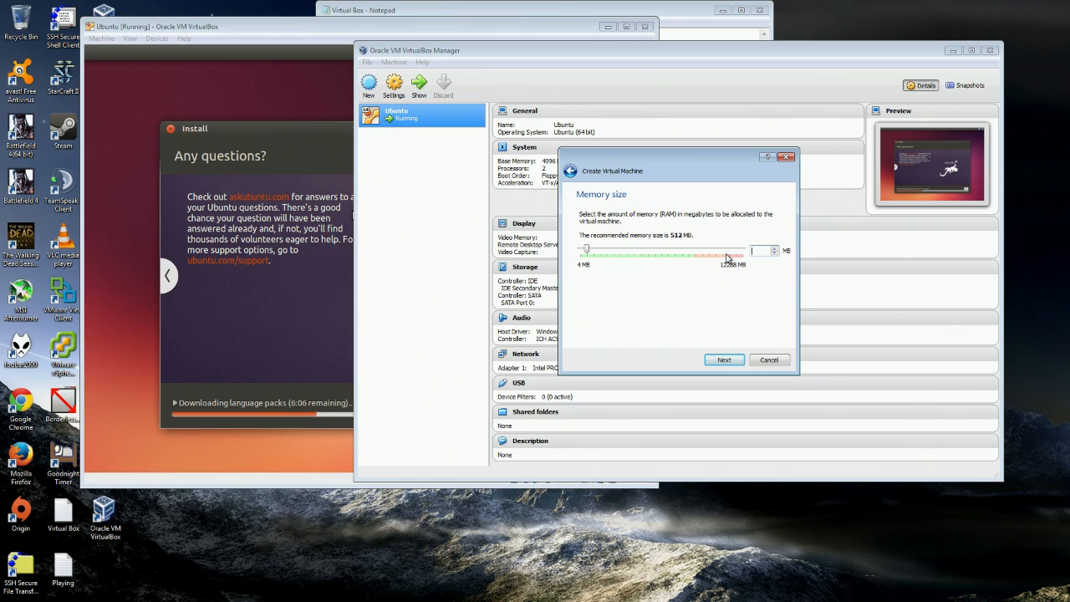
{"action": "left_click_drag", "start_coordinate": [590, 251], "coordinate": [607, 255]}
{"action": "left_click", "coordinate": [721, 359]}
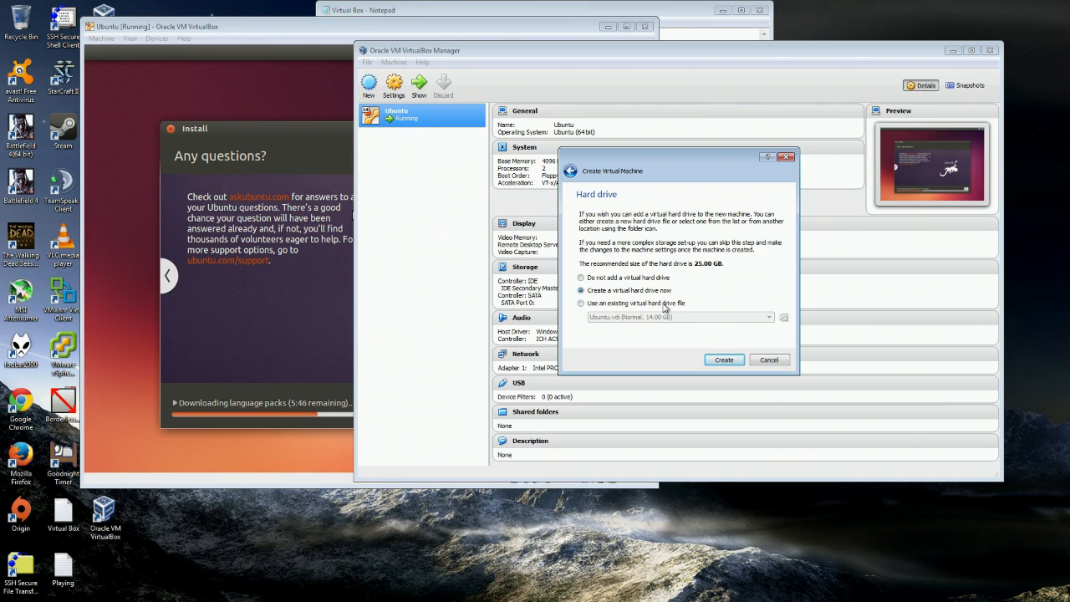
Create a new dynamically allocated VDI hard disk and edit its size.
{"action": "left_click", "coordinate": [723, 361]}
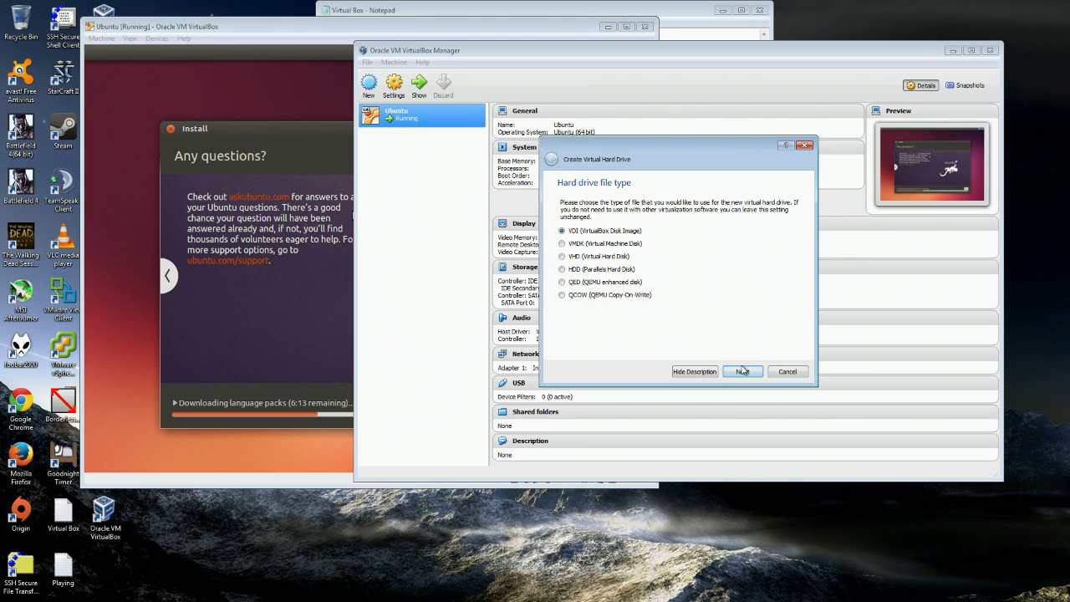
{"action": "left_click", "coordinate": [743, 372]}
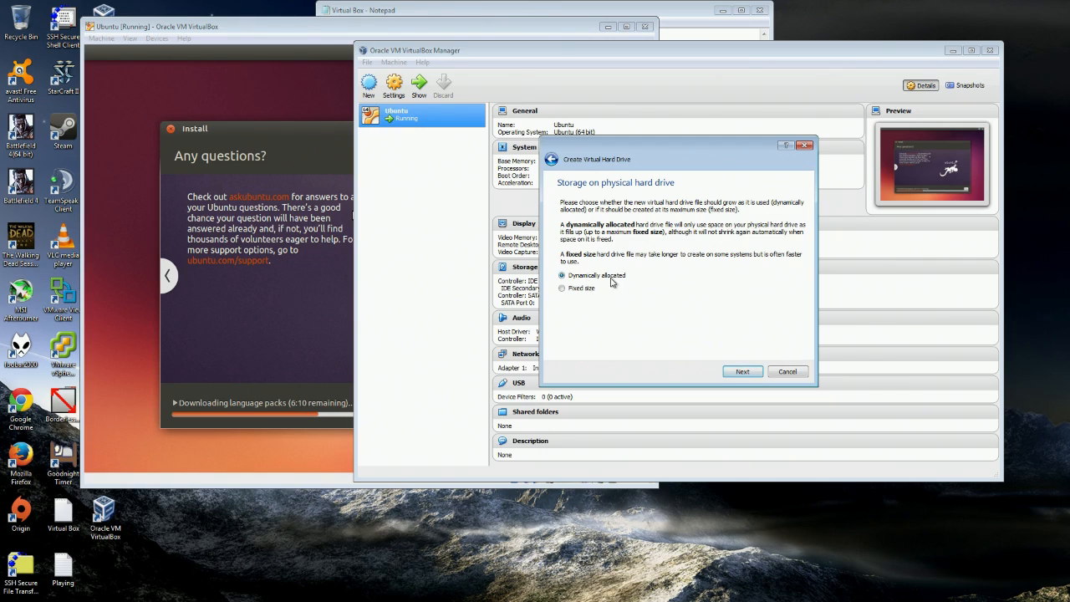
{"action": "left_click", "coordinate": [743, 371]}
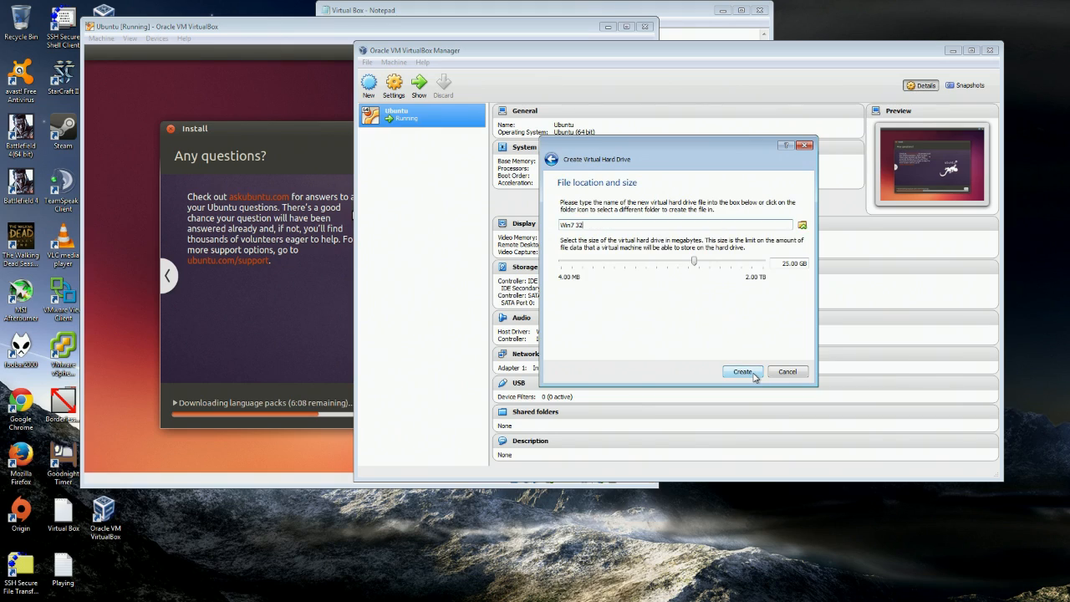
{"action": "left_click_drag", "start_coordinate": [781, 265], "coordinate": [784, 265]}
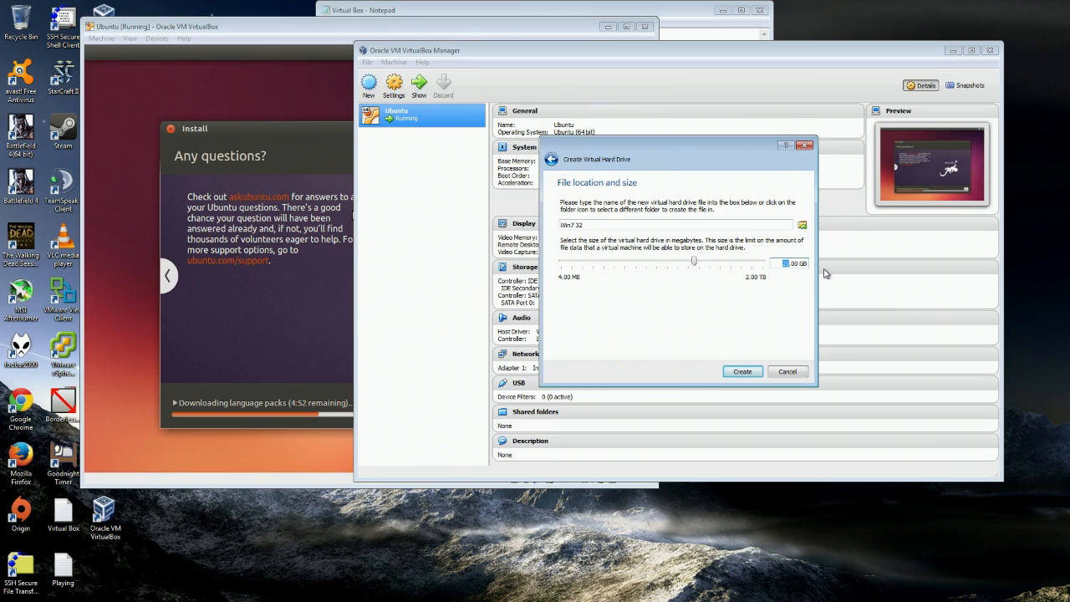
{"action": "type", "text": "1"}
Finish creating Win7 32, then select Ubuntu and move the Manager to uncover it.
{"action": "left_click", "coordinate": [751, 373]}
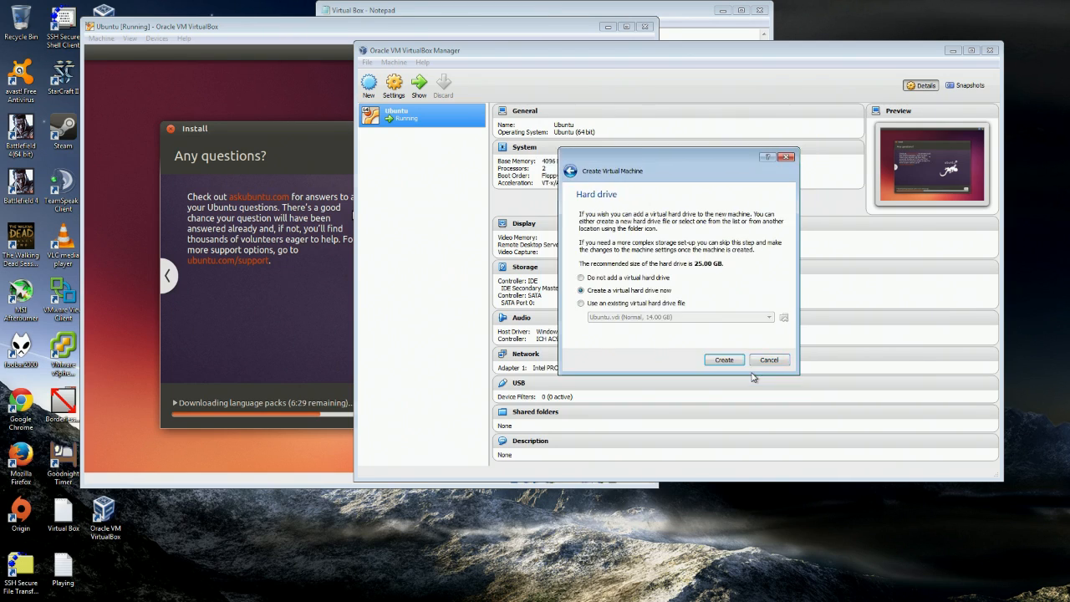
{"action": "left_click", "coordinate": [373, 120]}
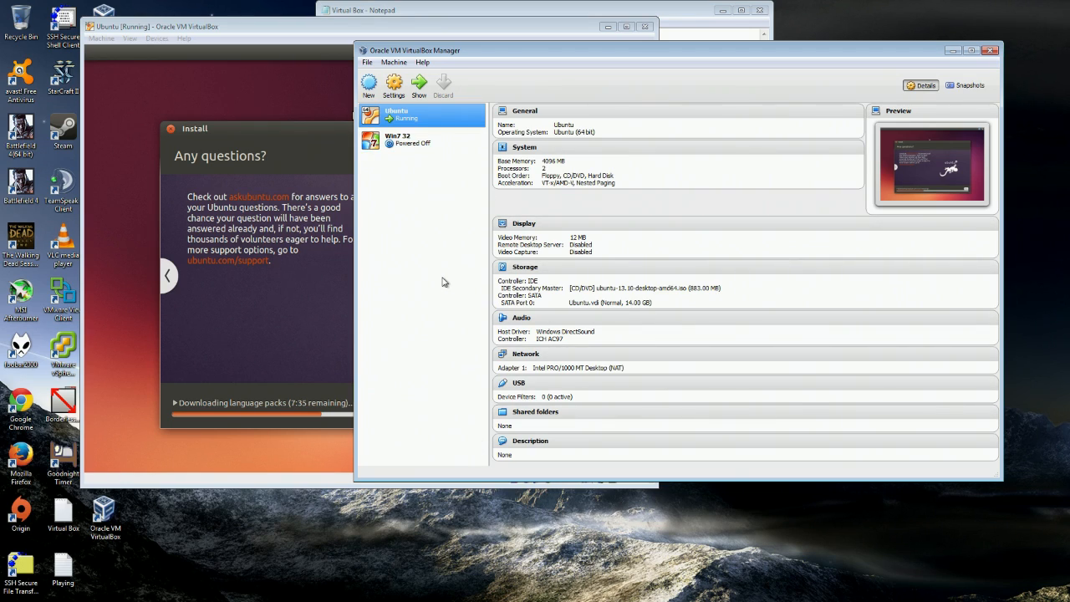
{"action": "left_click_drag", "start_coordinate": [509, 51], "coordinate": [708, 58]}
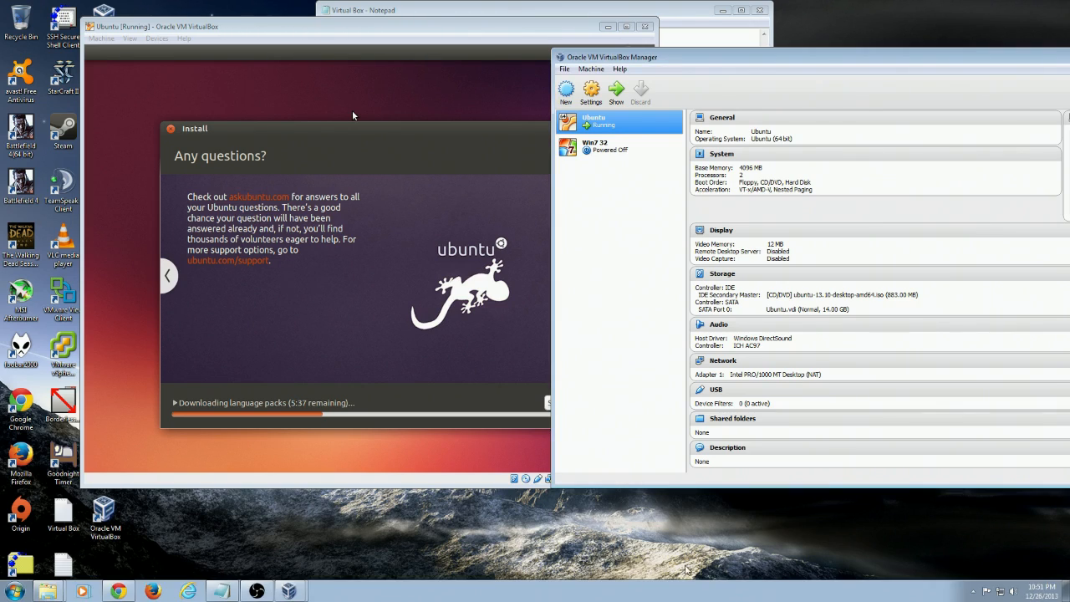
{"action": "left_click", "coordinate": [17, 591]}
{"action": "right_click", "coordinate": [177, 378]}
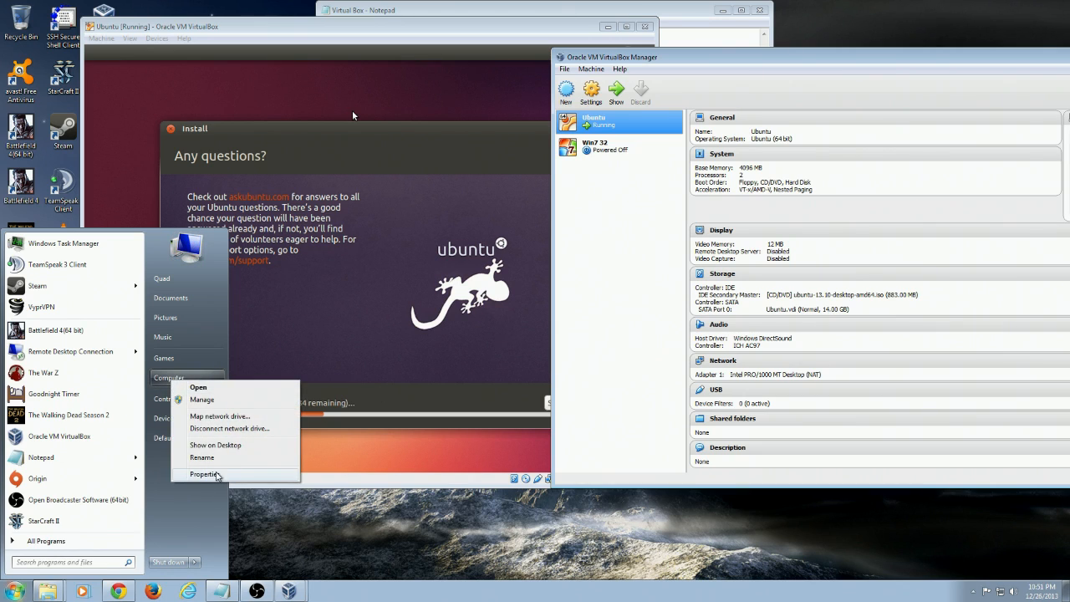
{"action": "left_click", "coordinate": [221, 475]}
{"action": "left_click_drag", "start_coordinate": [537, 182], "coordinate": [543, 337]}
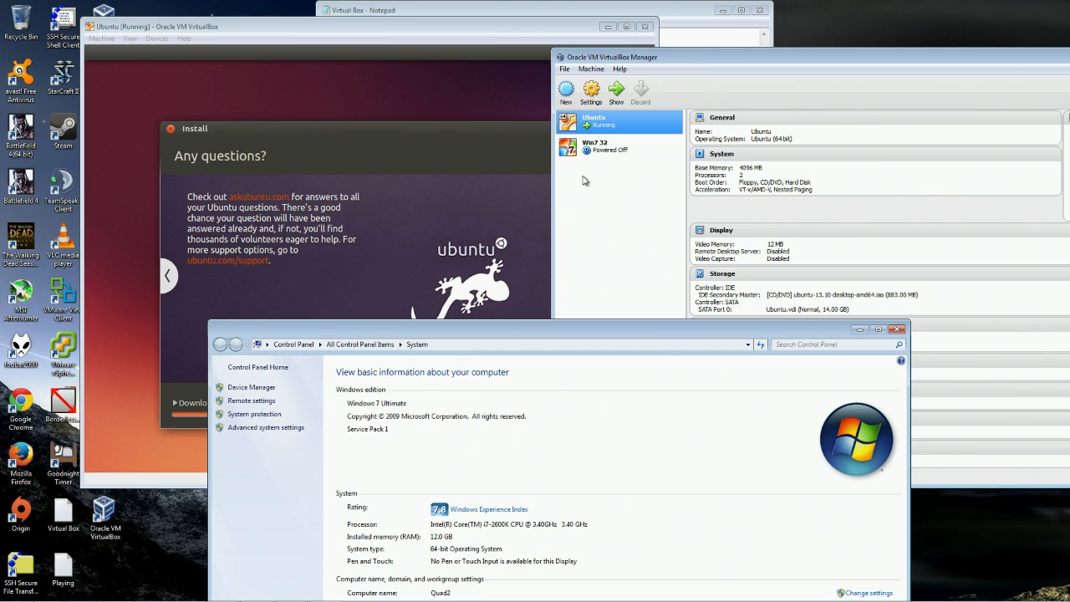
{"action": "left_click", "coordinate": [898, 329]}
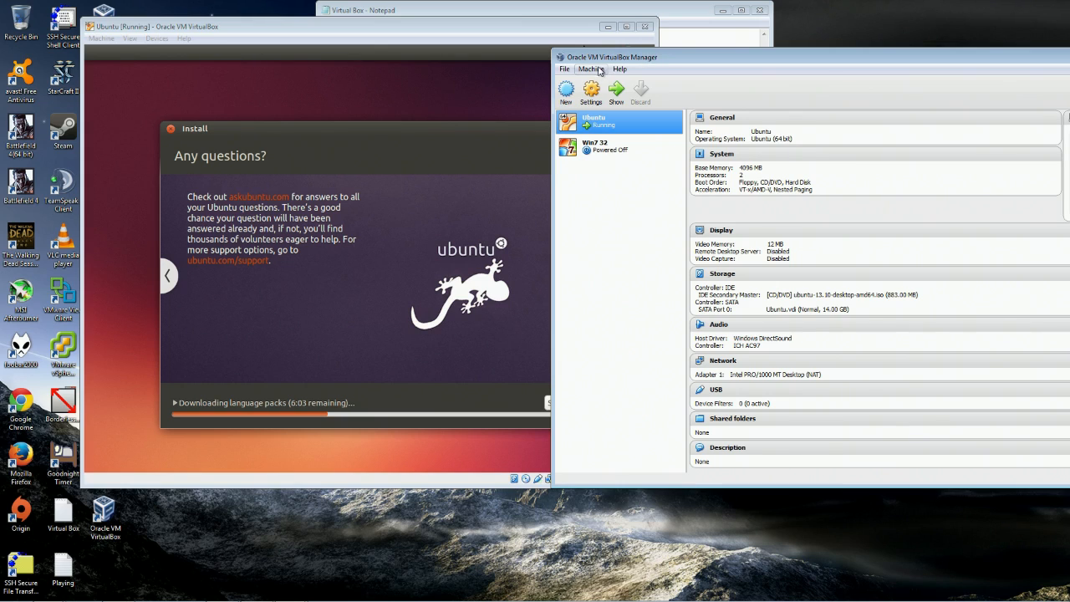
{"action": "left_click", "coordinate": [597, 148]}
{"action": "left_click_drag", "start_coordinate": [802, 61], "coordinate": [710, 49]}
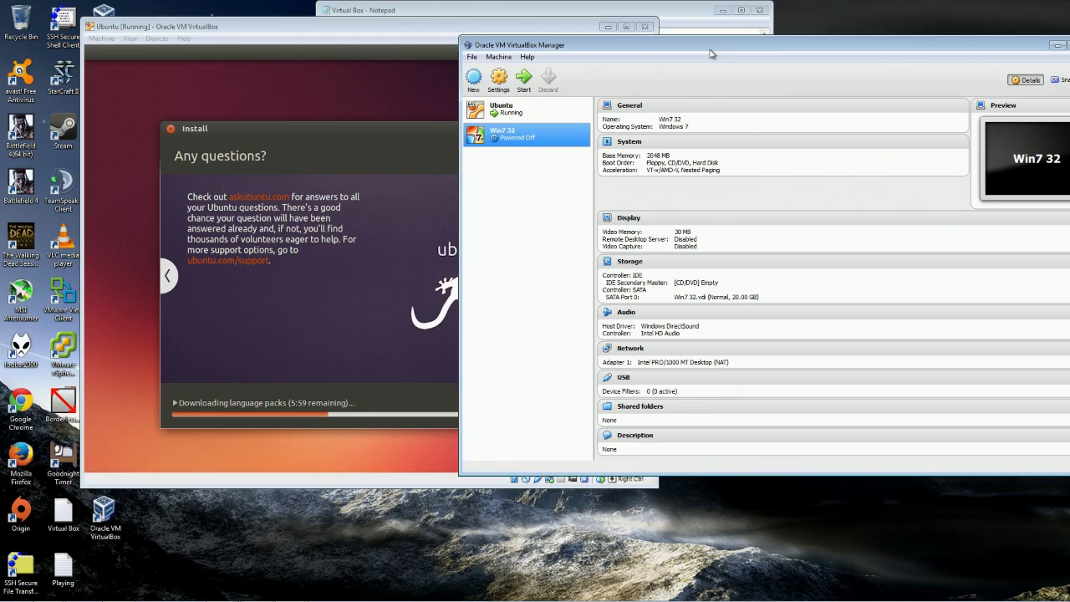
{"action": "right_click", "coordinate": [522, 141]}
{"action": "left_click", "coordinate": [552, 146]}
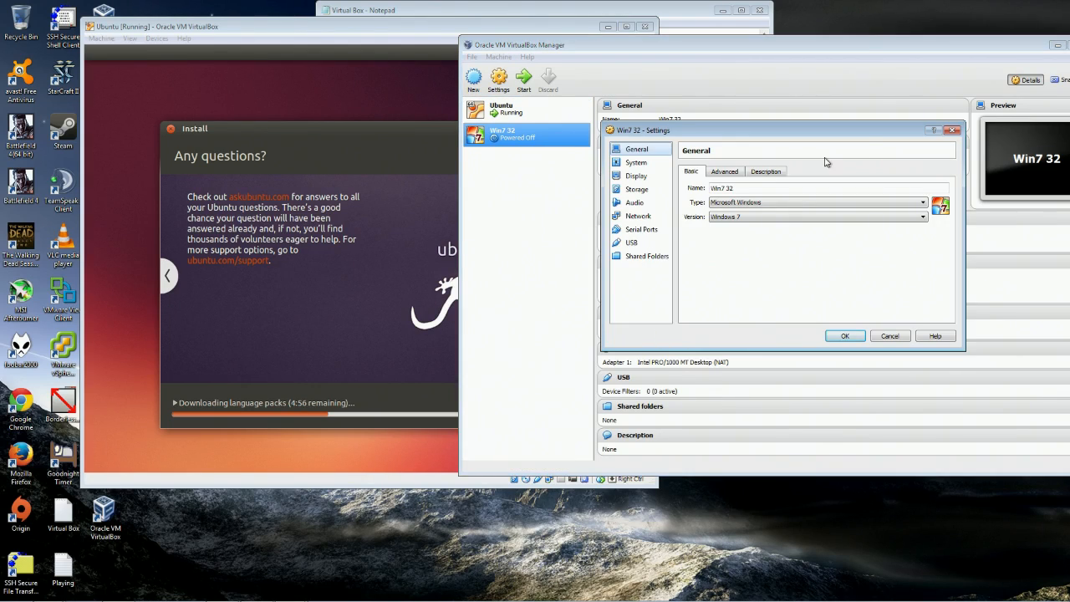
{"action": "left_click_drag", "start_coordinate": [763, 129], "coordinate": [769, 188]}
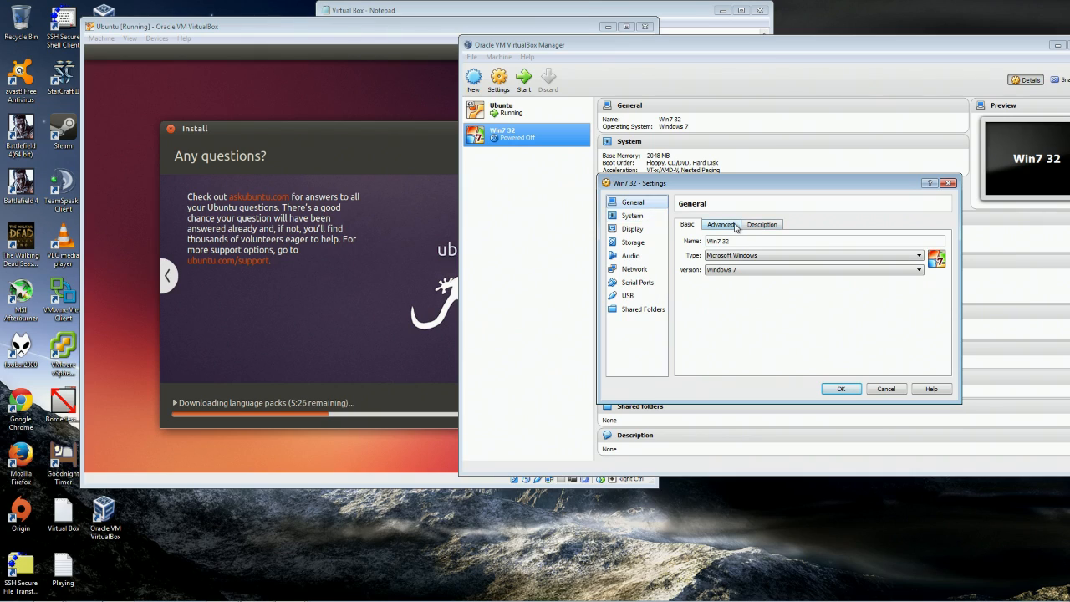
{"action": "left_click", "coordinate": [778, 255]}
{"action": "left_click", "coordinate": [778, 255]}
{"action": "left_click", "coordinate": [774, 269]}
{"action": "scroll", "coordinate": [774, 311], "scroll_direction": "up", "scroll_amount": 3}
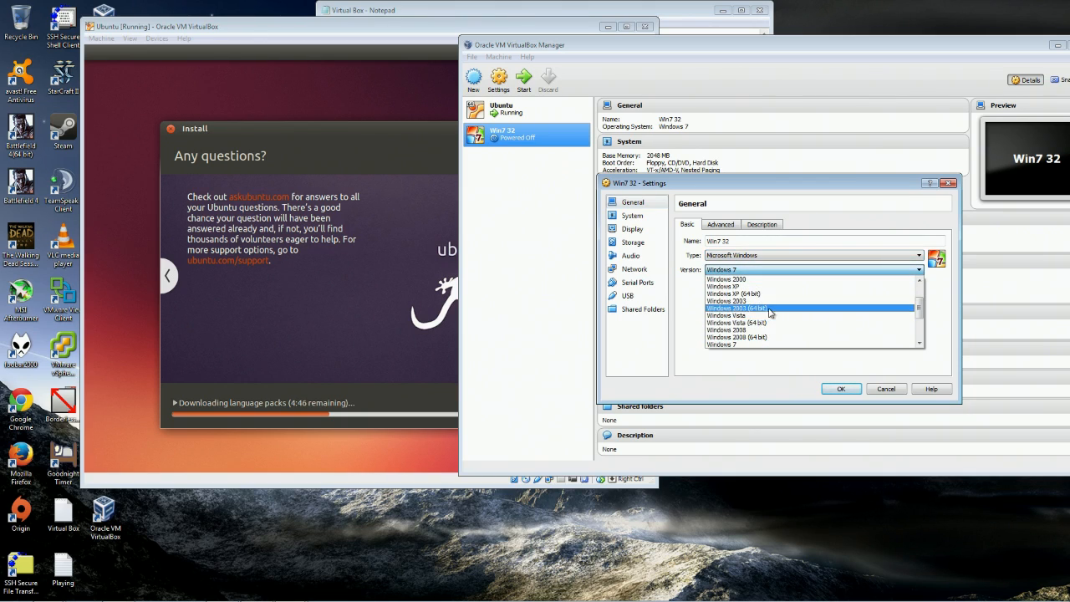
{"action": "scroll", "coordinate": [775, 311], "scroll_direction": "down", "scroll_amount": 5}
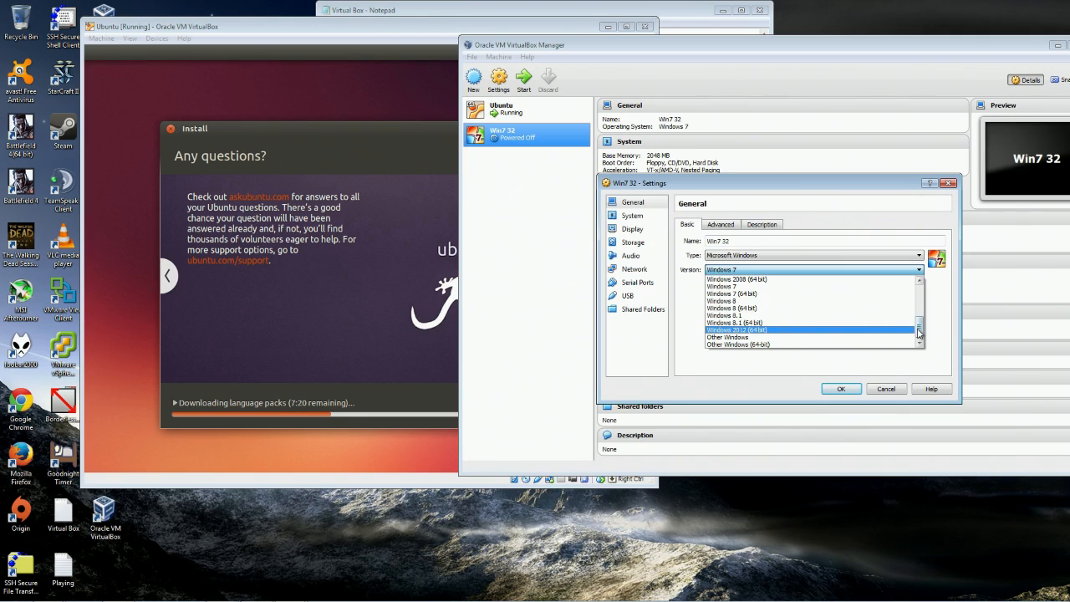
{"action": "scroll", "coordinate": [754, 305], "scroll_direction": "up", "scroll_amount": 5}
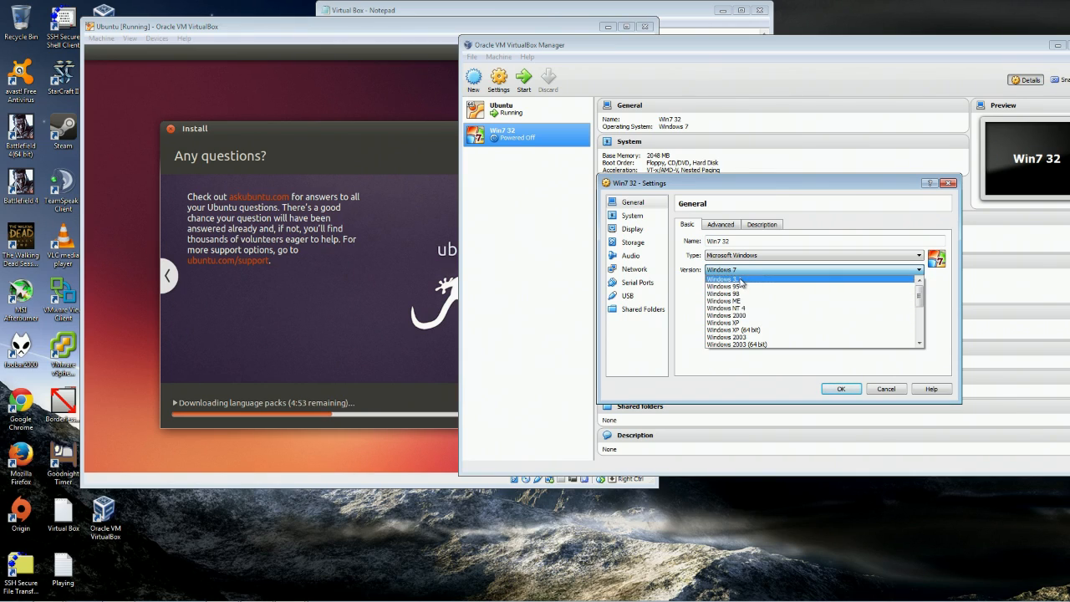
{"action": "scroll", "coordinate": [765, 330], "scroll_direction": "down", "scroll_amount": 2}
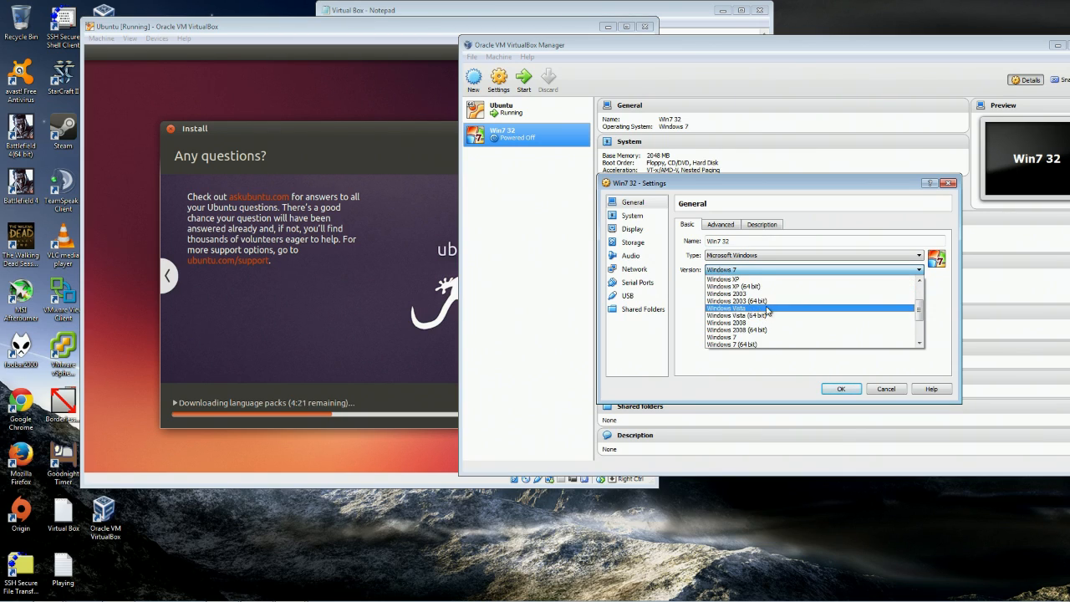
{"action": "scroll", "coordinate": [742, 315], "scroll_direction": "down", "scroll_amount": 1}
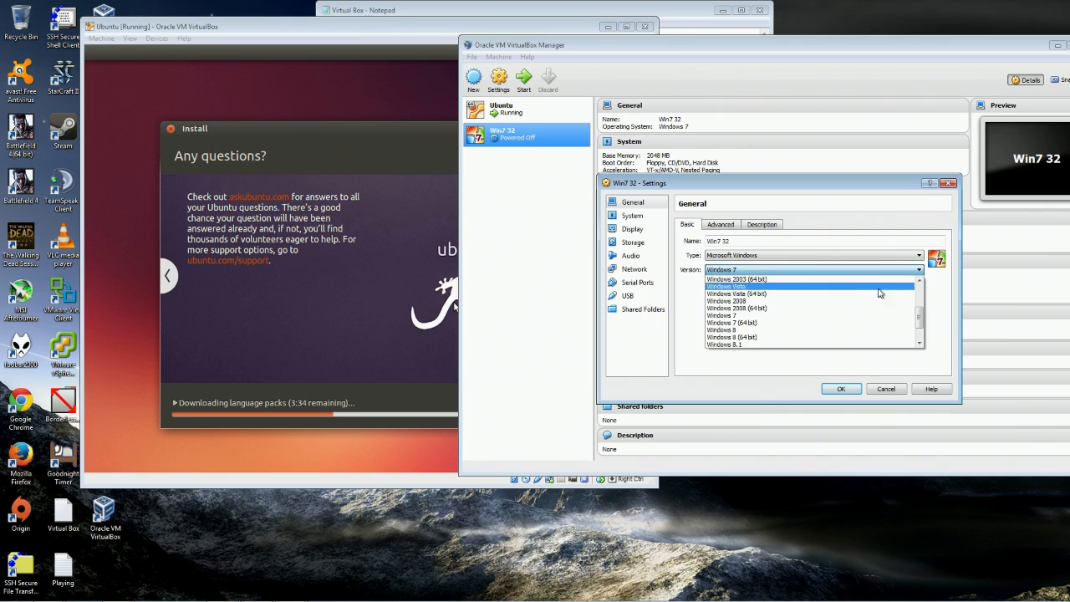
{"action": "left_click", "coordinate": [634, 52]}
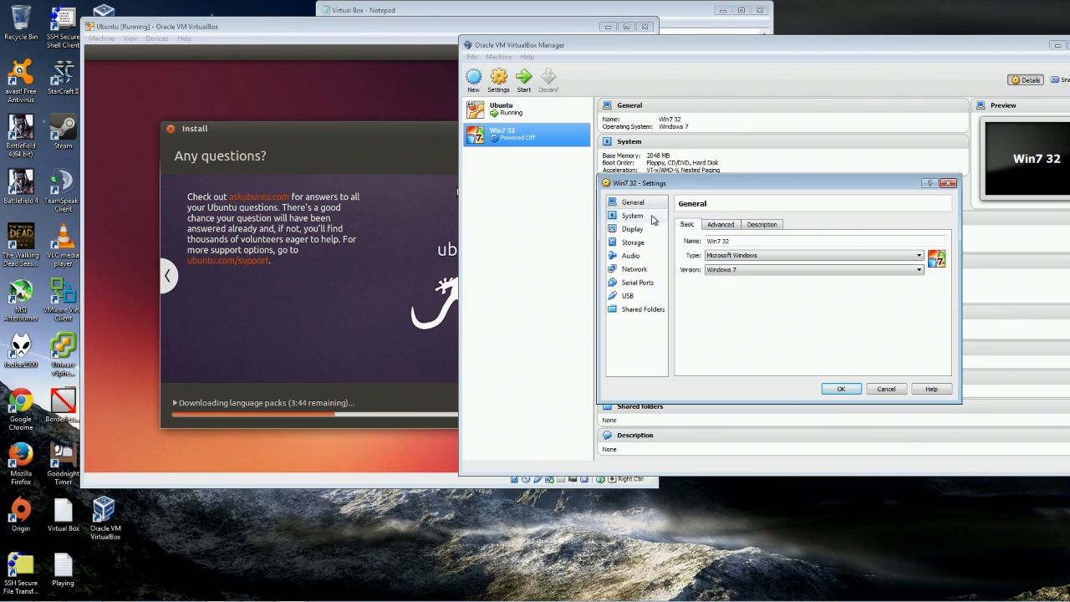
{"action": "left_click", "coordinate": [723, 226]}
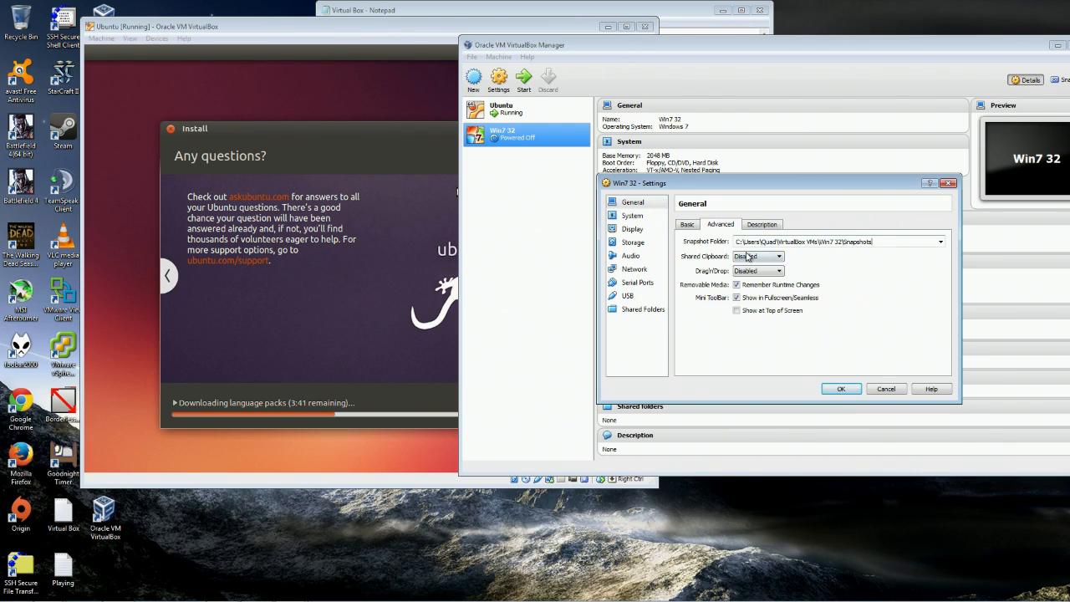
{"action": "left_click", "coordinate": [947, 183]}
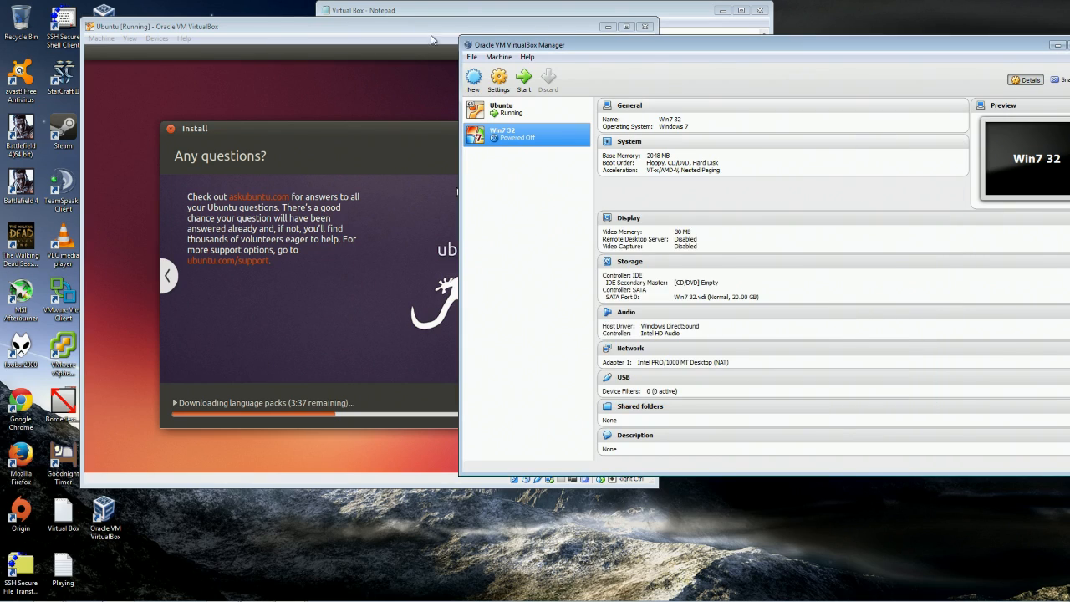
Start a snapshot of the running Ubuntu machine from its Machine menu, then cancel it.
{"action": "left_click", "coordinate": [313, 36]}
{"action": "left_click", "coordinate": [157, 38]}
{"action": "mouse_move", "coordinate": [114, 40]}
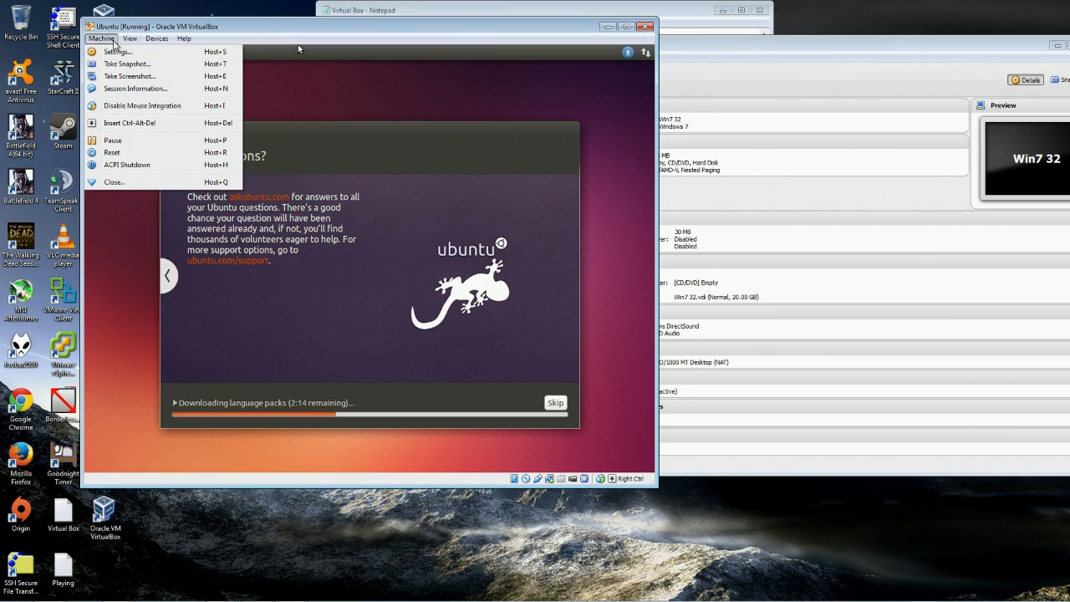
{"action": "left_click", "coordinate": [157, 66]}
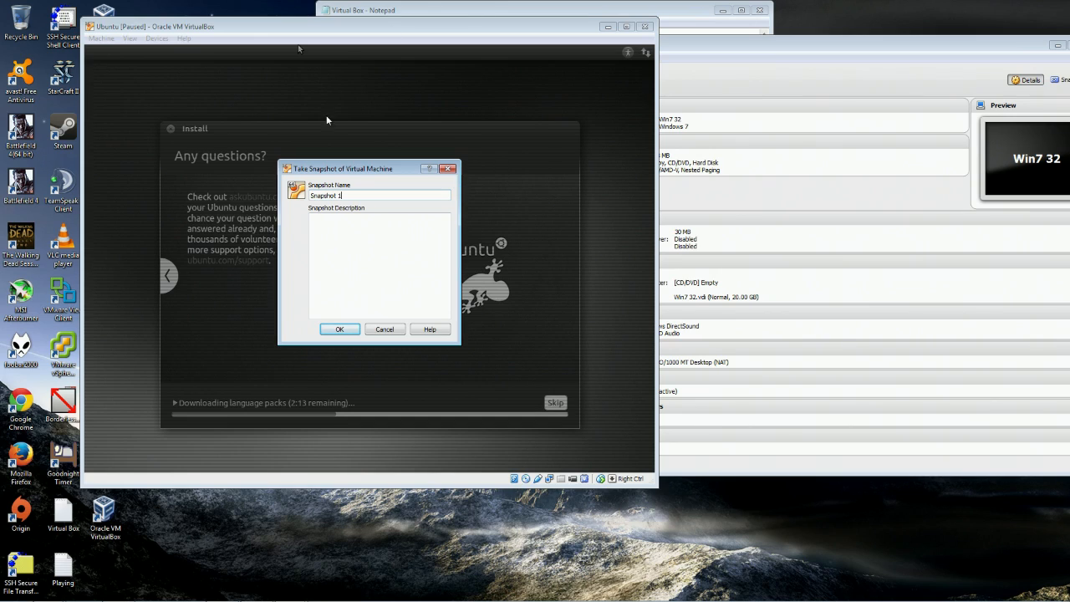
{"action": "left_click", "coordinate": [448, 169]}
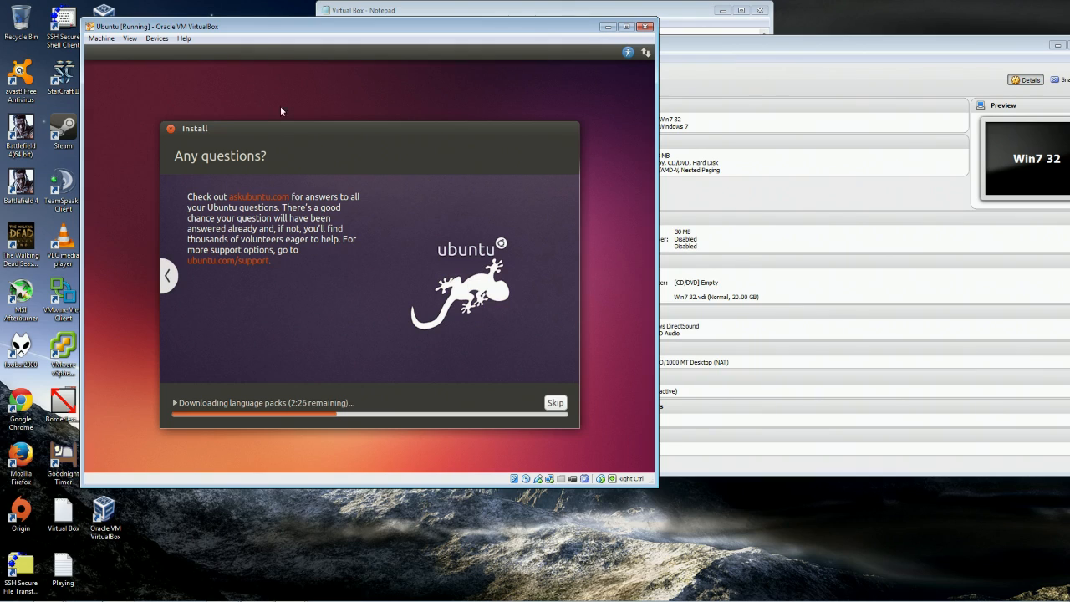
Close the Machine menu without choosing anything and move the Manager window right.
{"action": "left_click", "coordinate": [101, 38]}
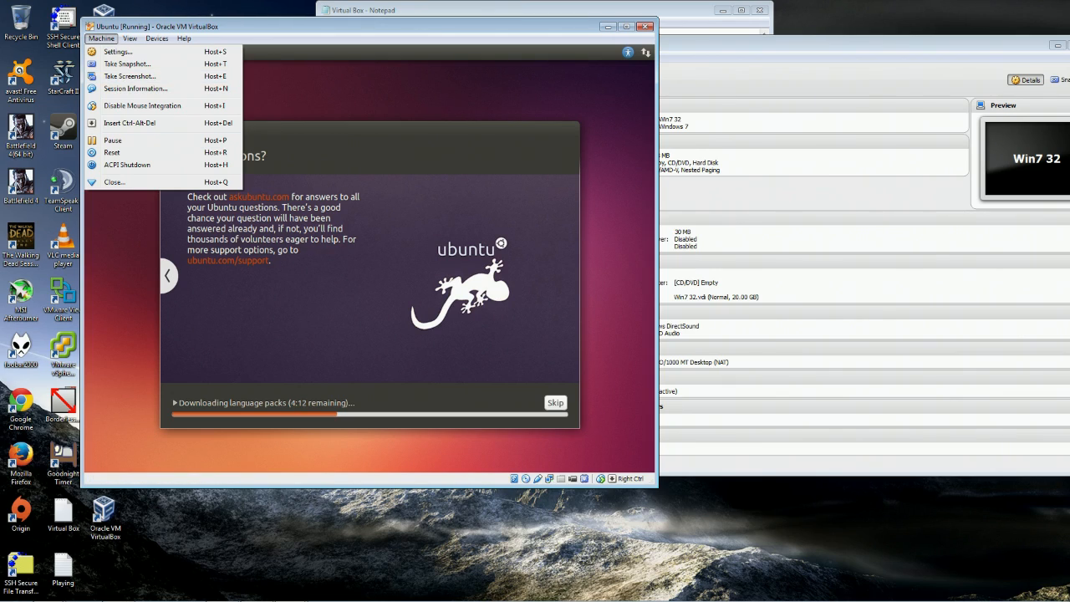
{"action": "left_click", "coordinate": [404, 37]}
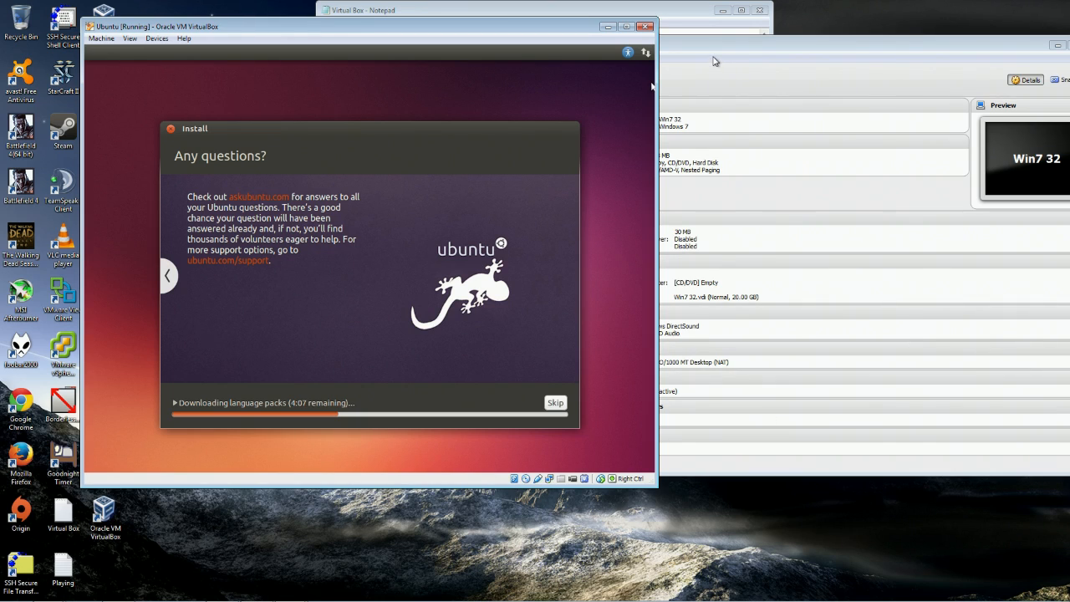
{"action": "left_click_drag", "start_coordinate": [719, 48], "coordinate": [934, 49]}
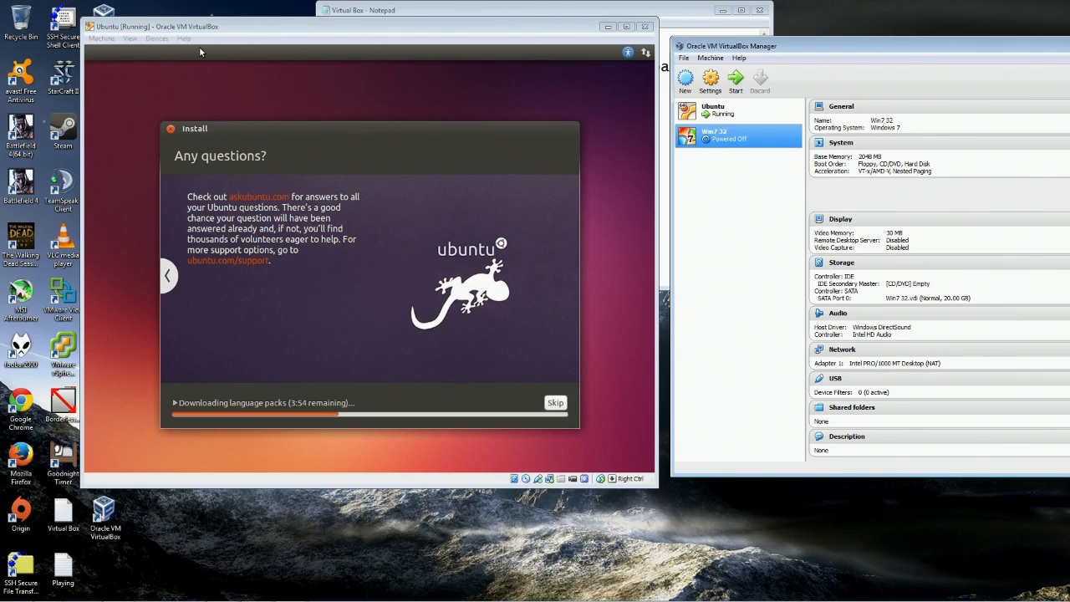
Move the Manager window back left and dismiss a stray options list.
{"action": "left_click_drag", "start_coordinate": [809, 50], "coordinate": [600, 47]}
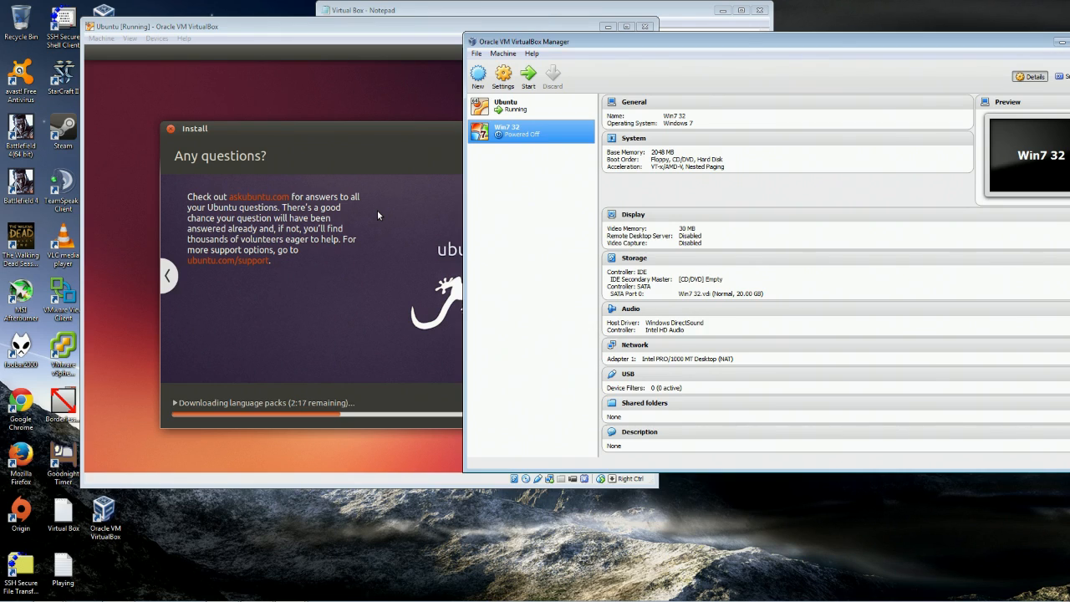
{"action": "right_click", "coordinate": [512, 137]}
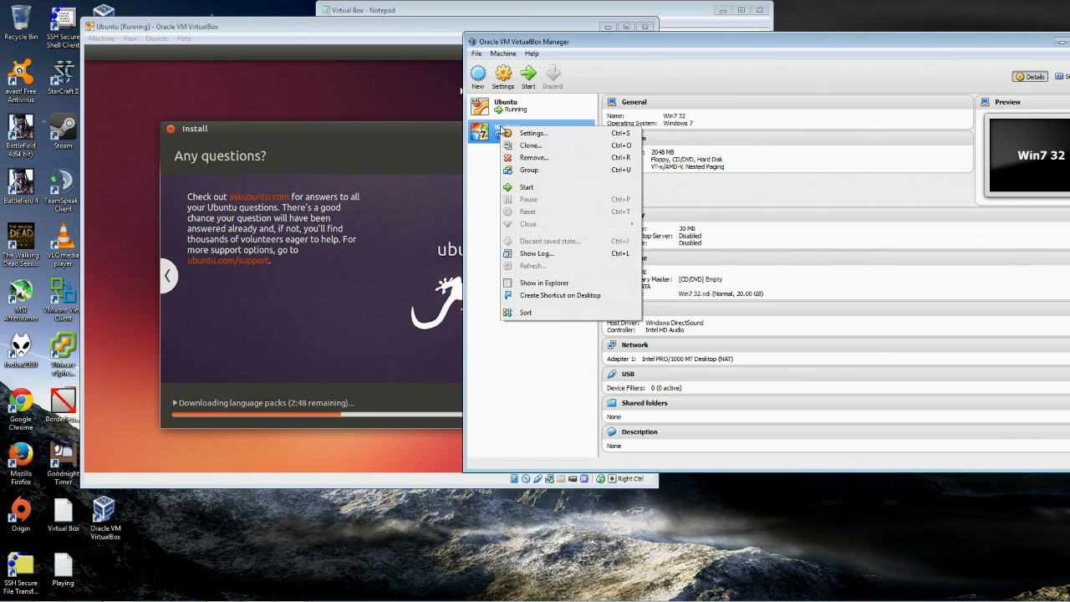
{"action": "left_click", "coordinate": [503, 53]}
{"action": "mouse_move", "coordinate": [477, 55]}
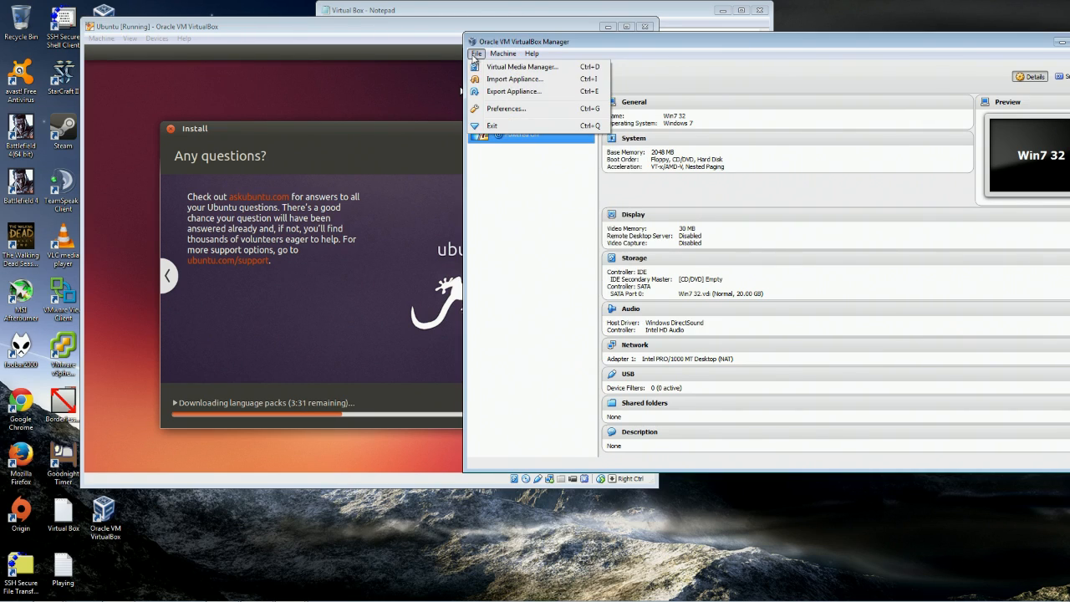
{"action": "left_click", "coordinate": [460, 90]}
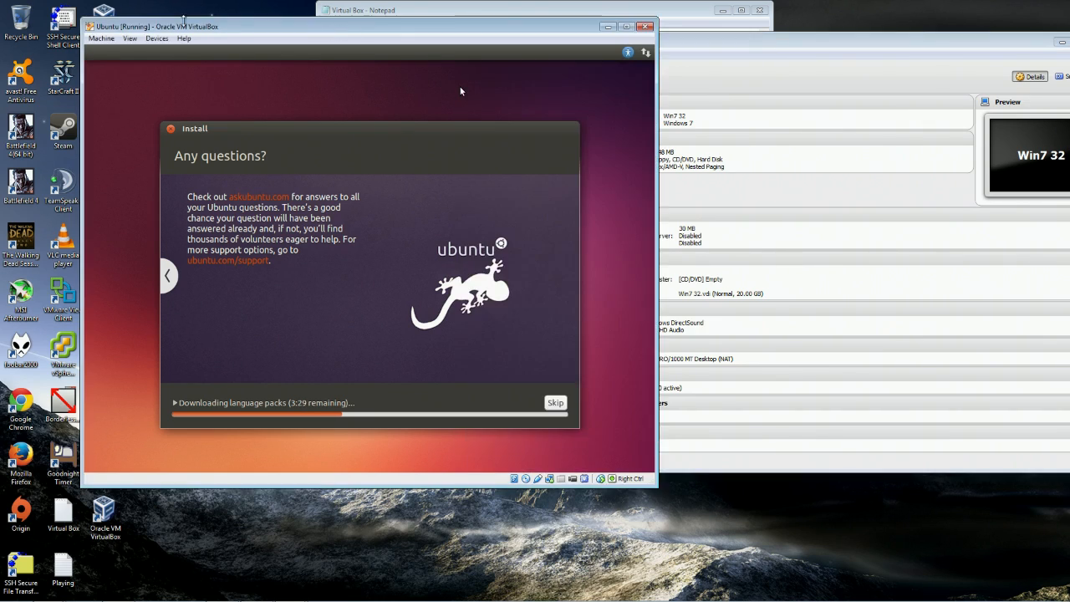
Bring the Manager to the front and open the Win7 32 context menu.
{"action": "left_click", "coordinate": [730, 50]}
{"action": "right_click", "coordinate": [513, 140]}
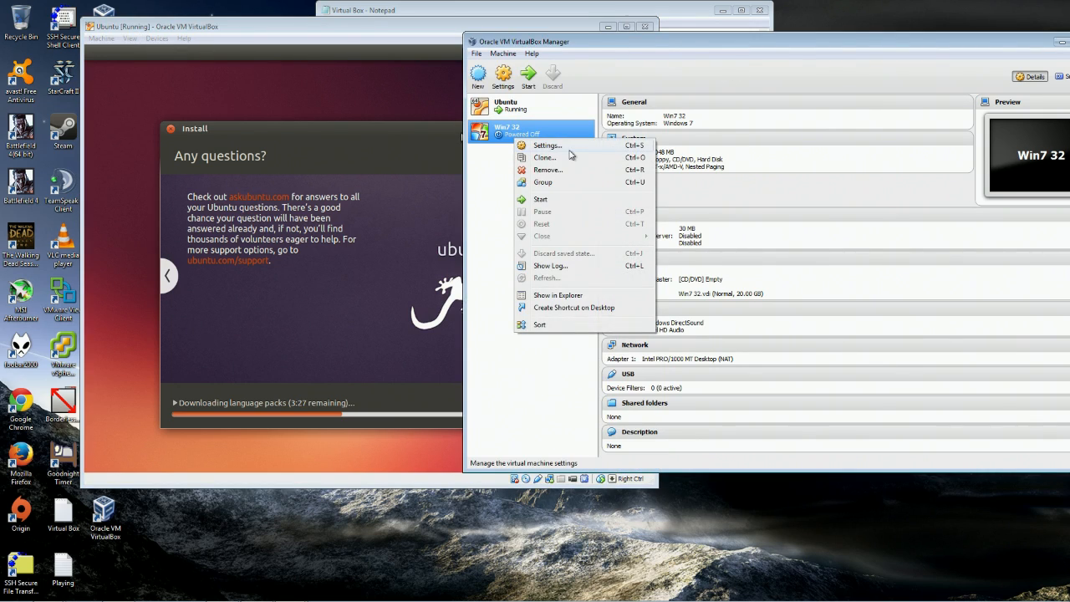
{"action": "left_click", "coordinate": [789, 129]}
{"action": "right_click", "coordinate": [544, 136]}
In Win7 32's System settings, enable network boot and give it 4 CPUs.
{"action": "left_click", "coordinate": [575, 152]}
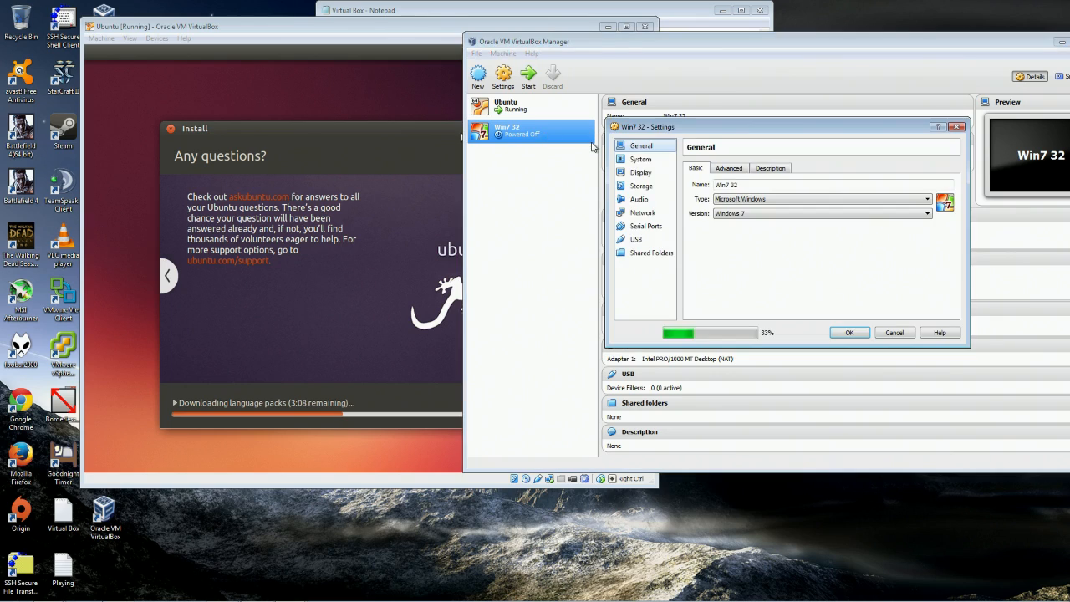
{"action": "left_click", "coordinate": [644, 159]}
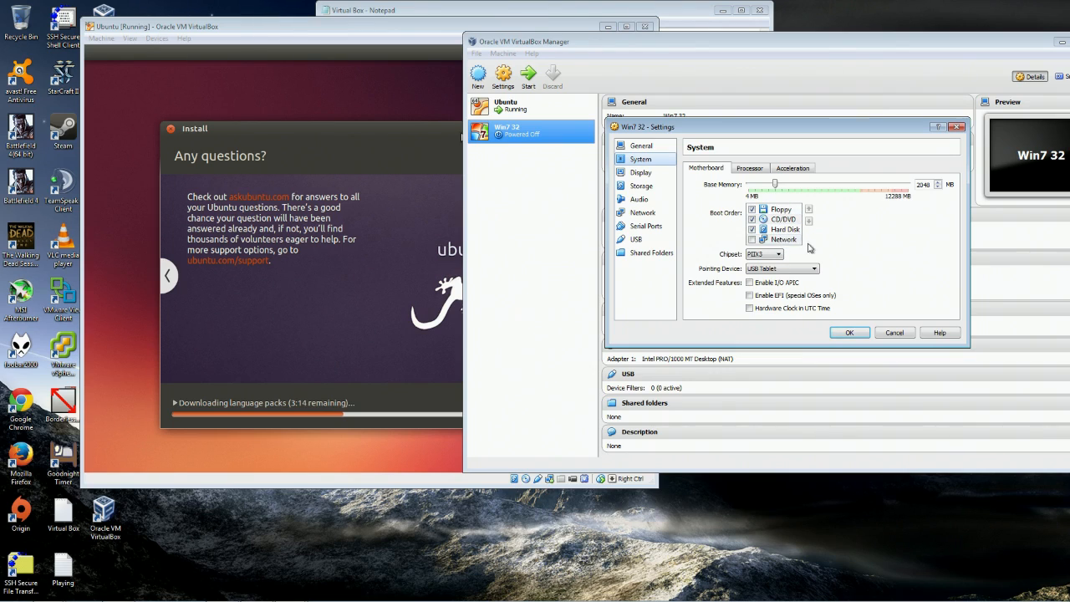
{"action": "left_click", "coordinate": [751, 240]}
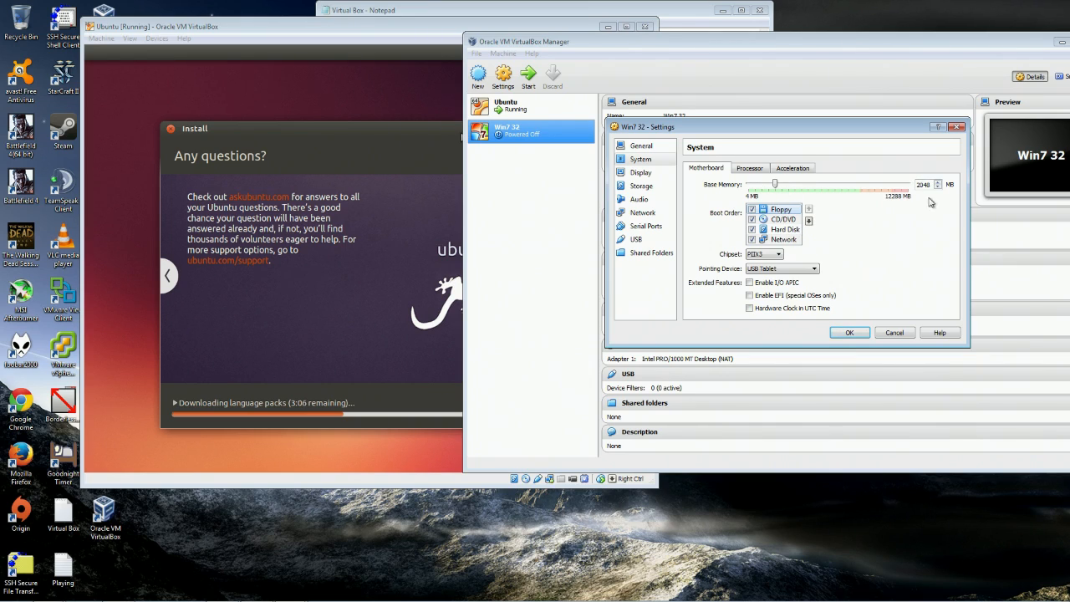
{"action": "left_click", "coordinate": [757, 169]}
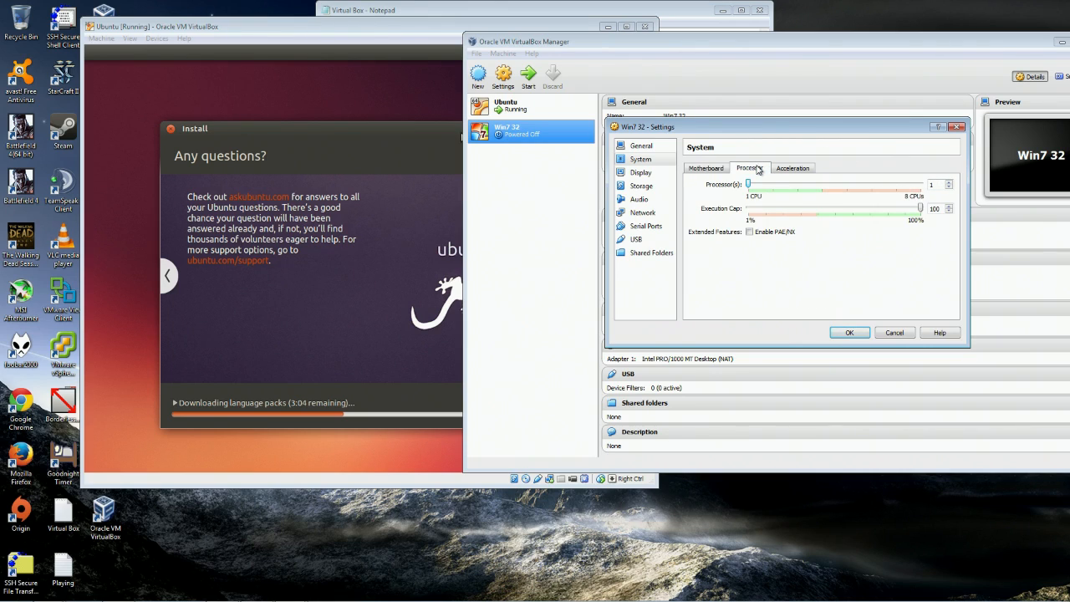
{"action": "left_click_drag", "start_coordinate": [748, 184], "coordinate": [826, 188]}
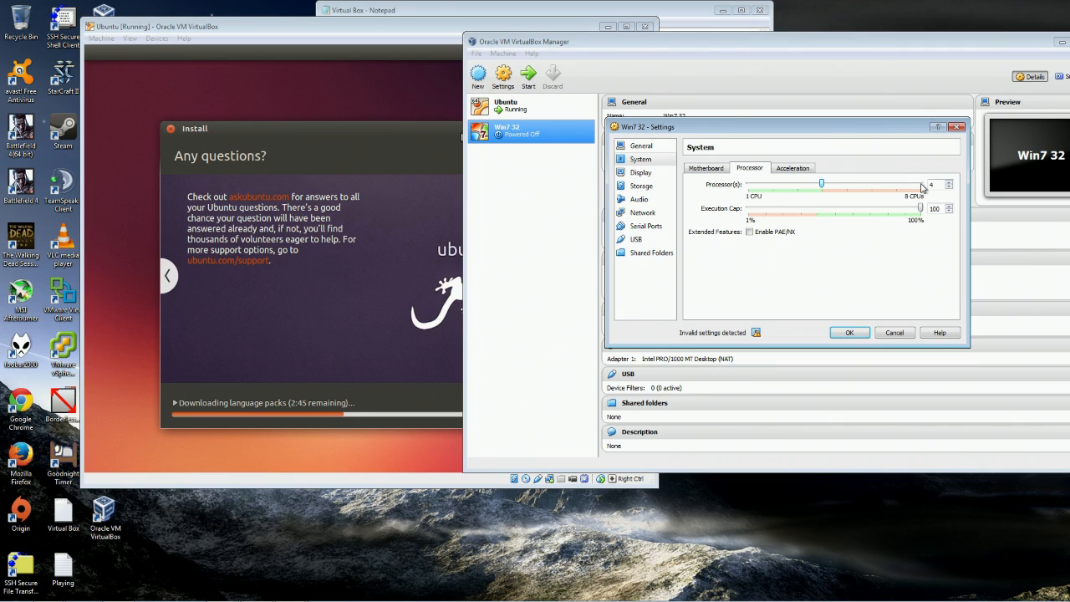
{"action": "left_click", "coordinate": [802, 172]}
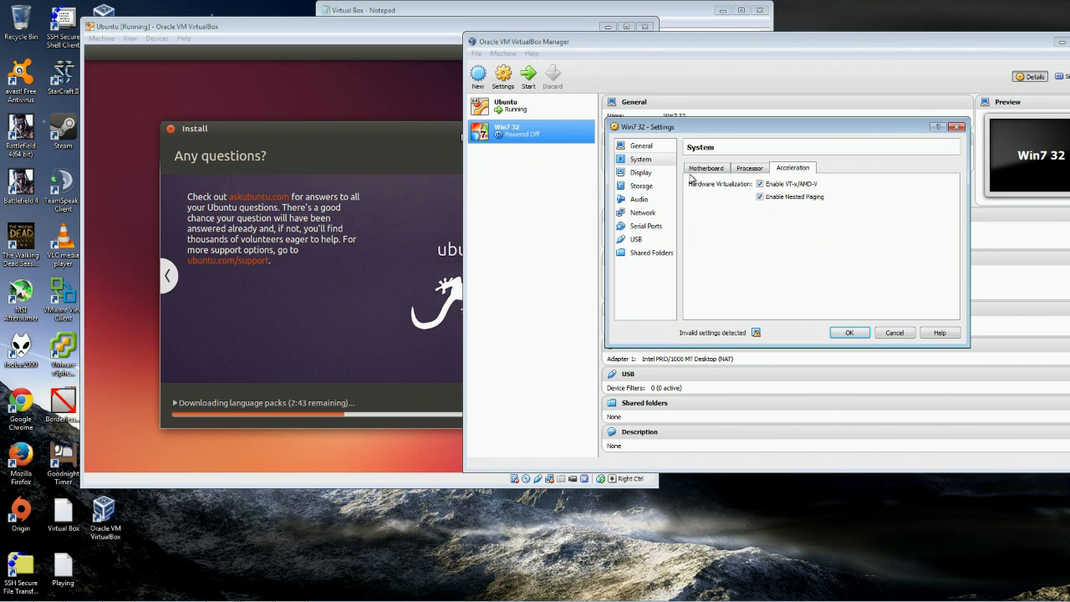
Raise Display video memory to 128 MB, adjust the monitor count, and view Video Capture.
{"action": "left_click", "coordinate": [640, 172]}
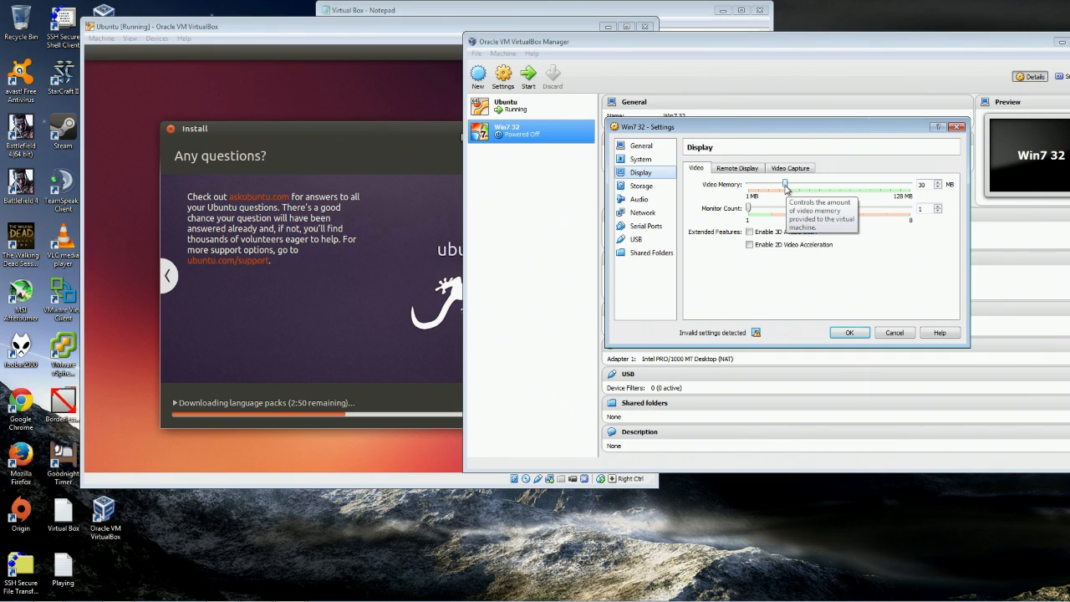
{"action": "left_click_drag", "start_coordinate": [786, 185], "coordinate": [911, 193]}
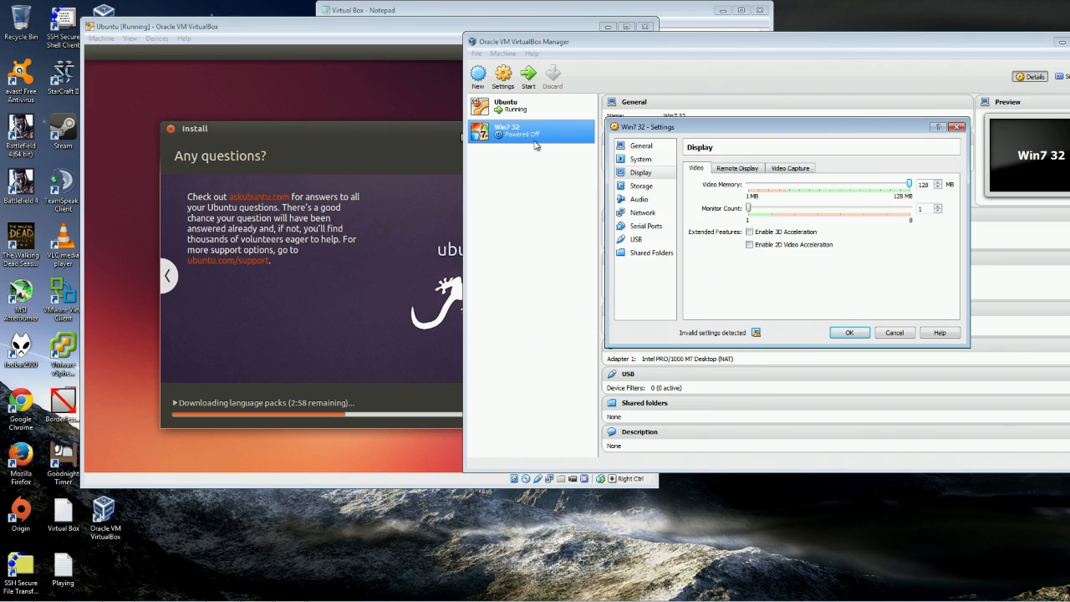
{"action": "mouse_move", "coordinate": [750, 211]}
{"action": "left_mouse_down"}
{"action": "mouse_move", "coordinate": [927, 217]}
{"action": "mouse_move", "coordinate": [744, 209]}
{"action": "left_mouse_up"}
{"action": "left_click", "coordinate": [741, 170]}
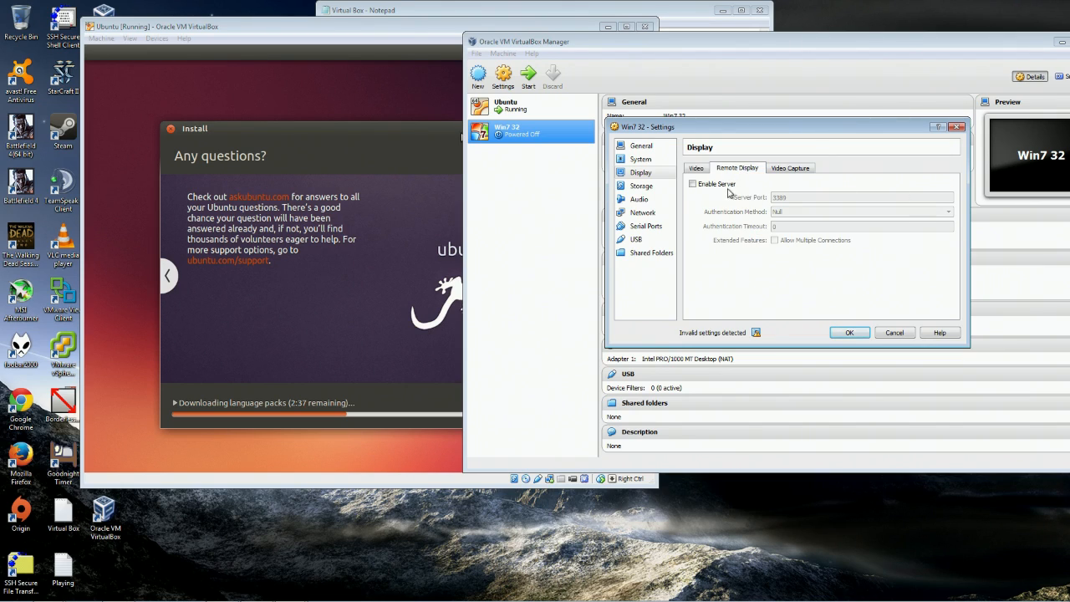
{"action": "left_click", "coordinate": [791, 168]}
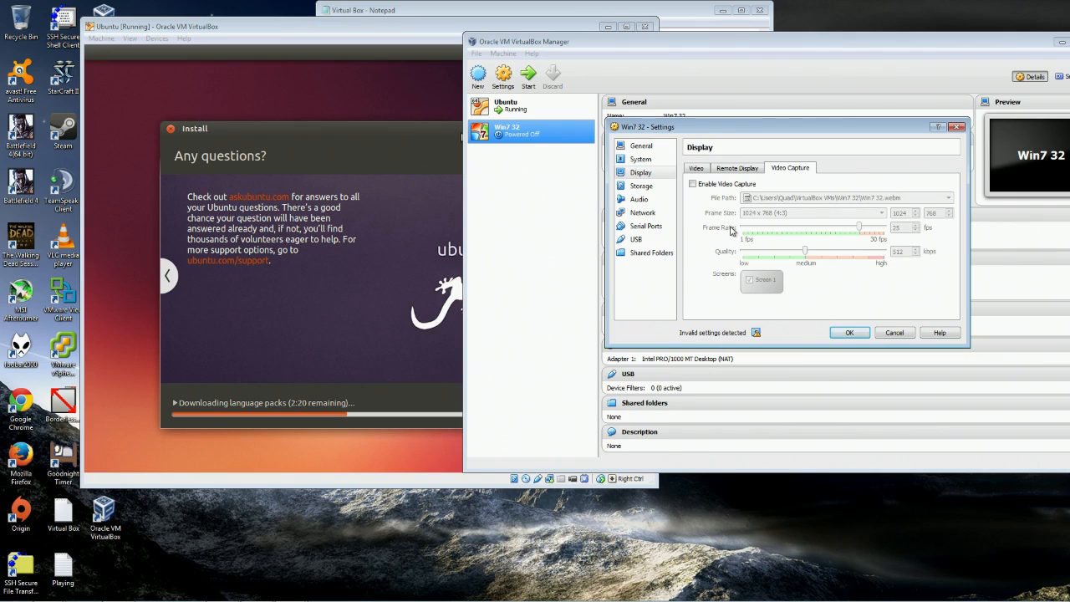
In Storage, add a SCSI controller and then remove it again.
{"action": "left_click", "coordinate": [641, 191]}
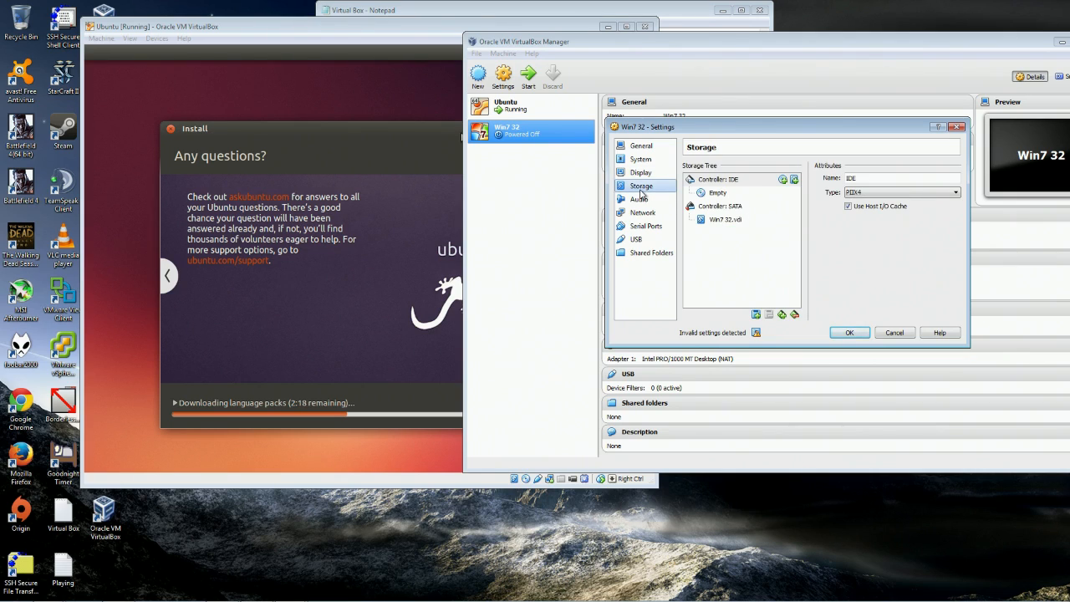
{"action": "left_click", "coordinate": [736, 207]}
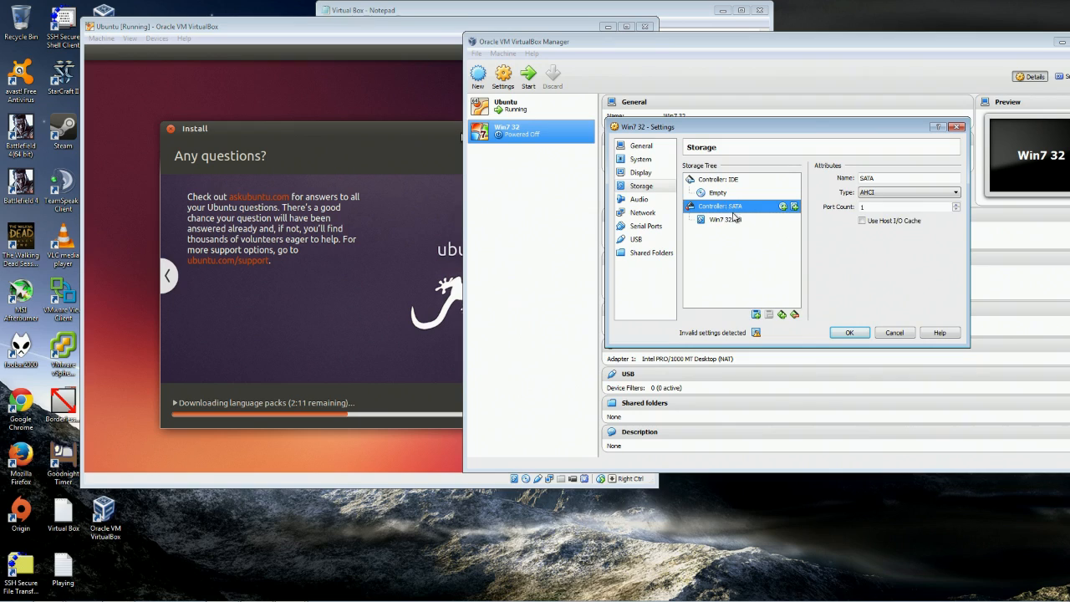
{"action": "left_click", "coordinate": [734, 219]}
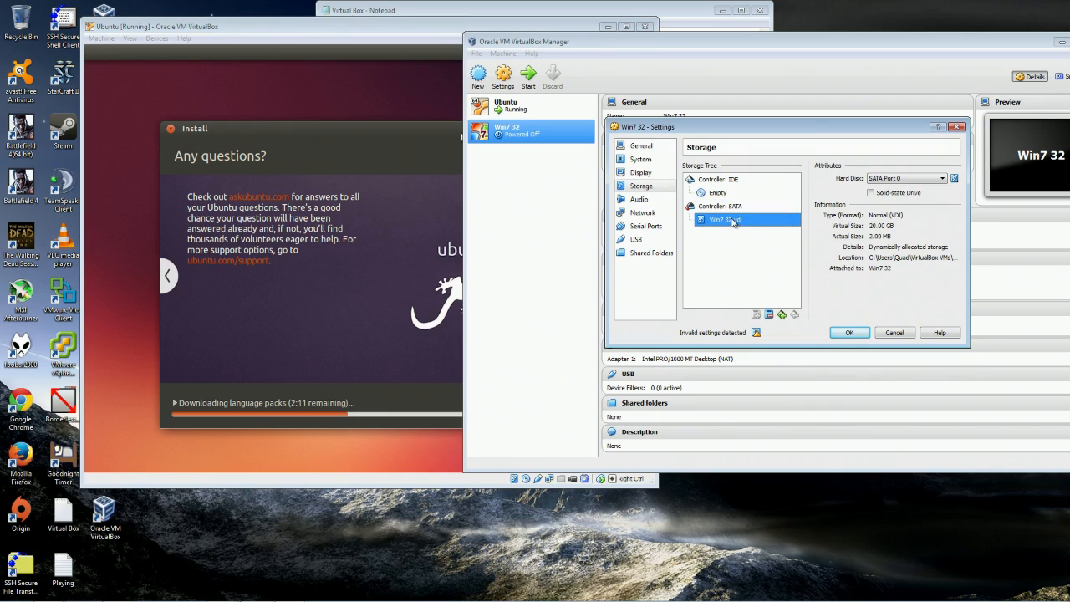
{"action": "left_click", "coordinate": [782, 314]}
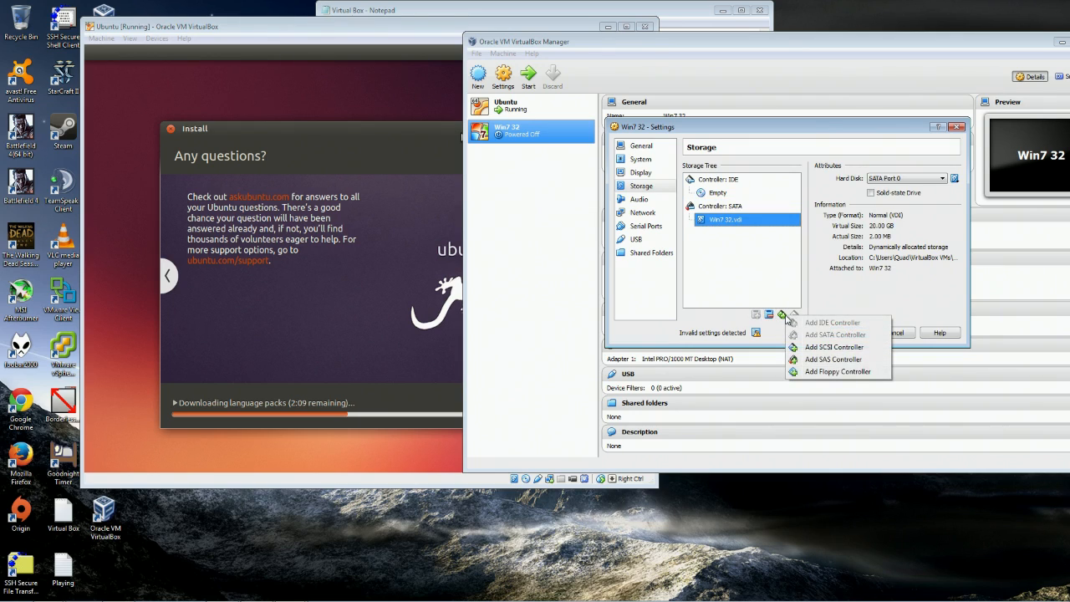
{"action": "left_click", "coordinate": [852, 347]}
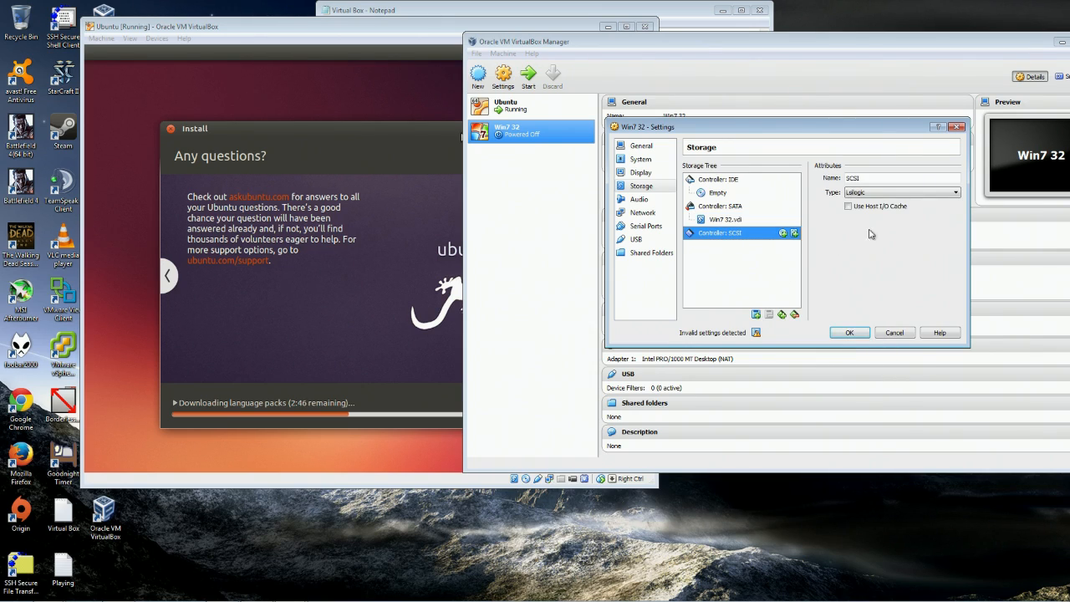
{"action": "left_click", "coordinate": [775, 310]}
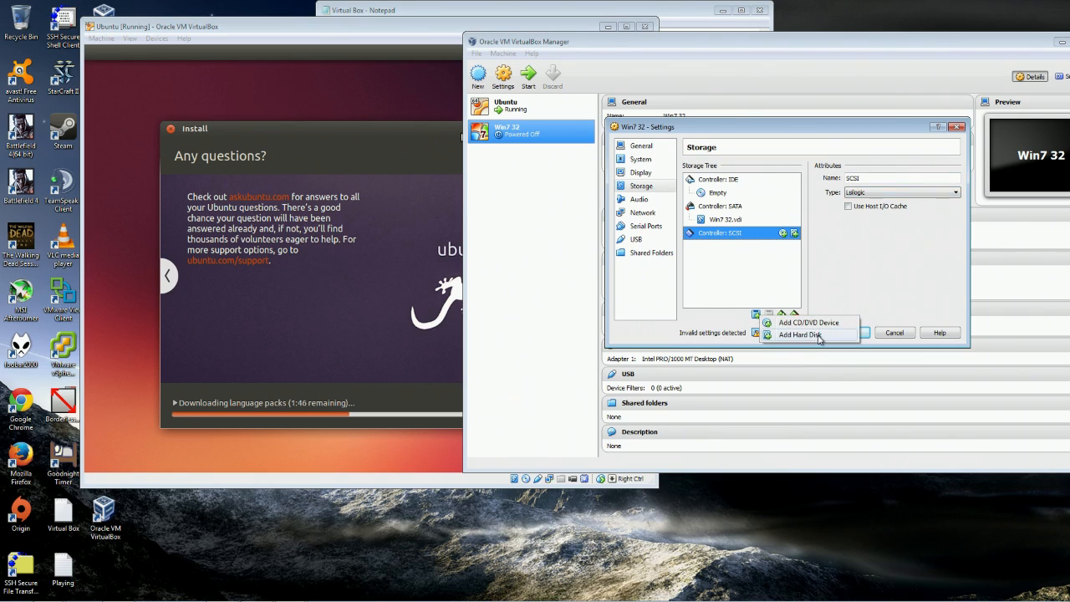
{"action": "left_click", "coordinate": [739, 252]}
{"action": "left_click", "coordinate": [792, 316]}
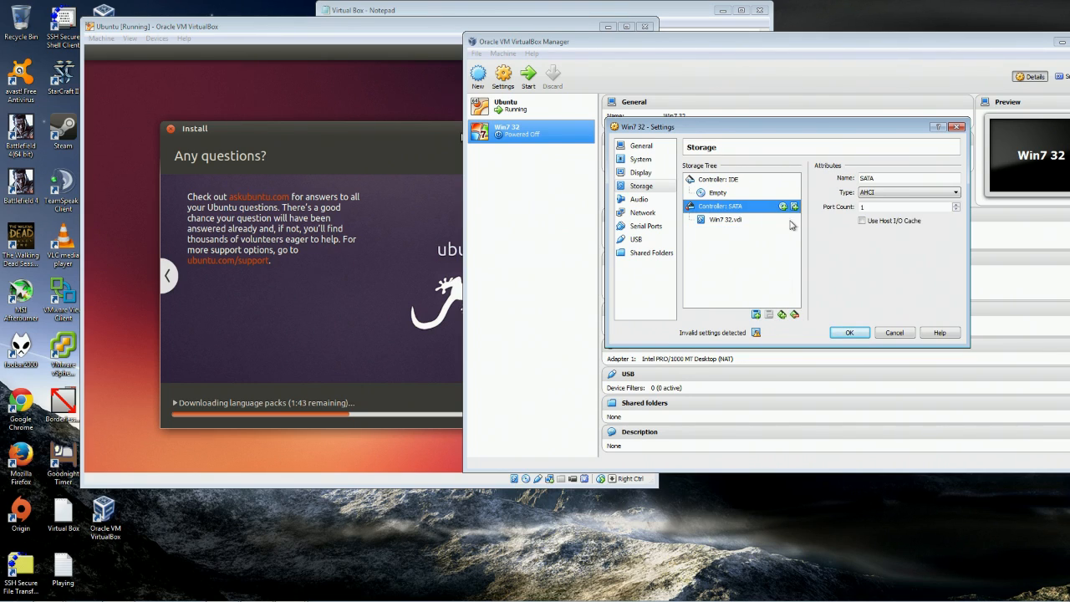
Cancel adding another SATA hard disk and inspect the empty IDE CD/DVD drive.
{"action": "left_click", "coordinate": [794, 206]}
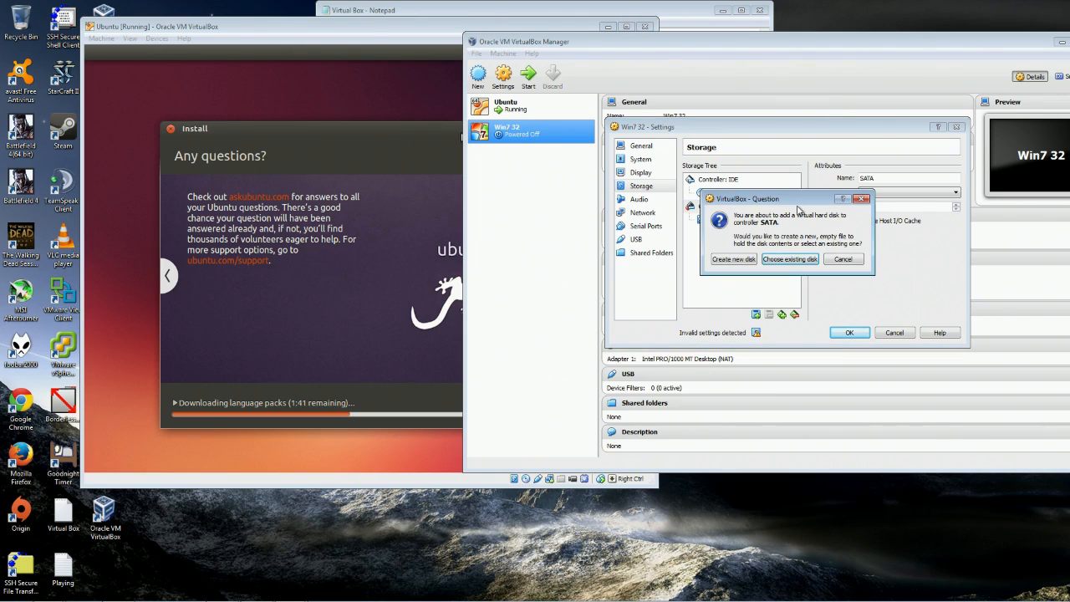
{"action": "left_click_drag", "start_coordinate": [762, 202], "coordinate": [755, 271]}
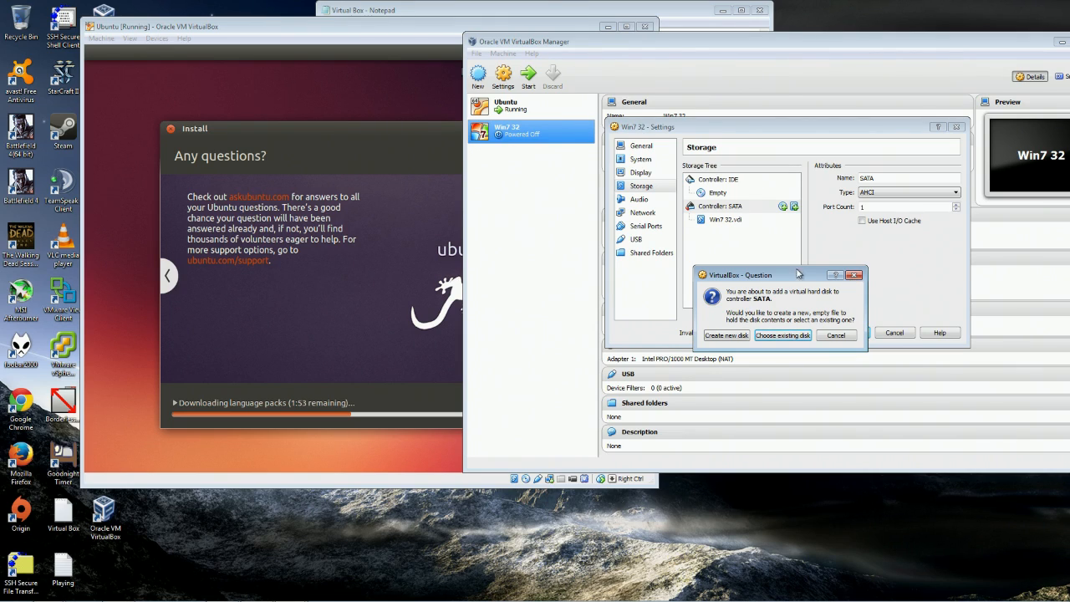
{"action": "left_click", "coordinate": [835, 334]}
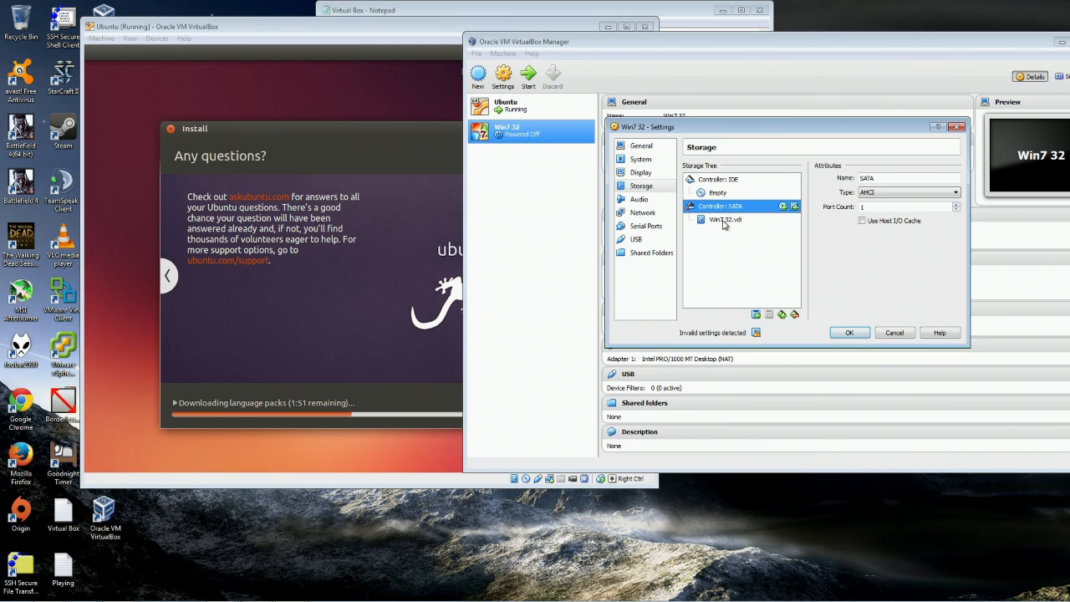
{"action": "left_click", "coordinate": [723, 221]}
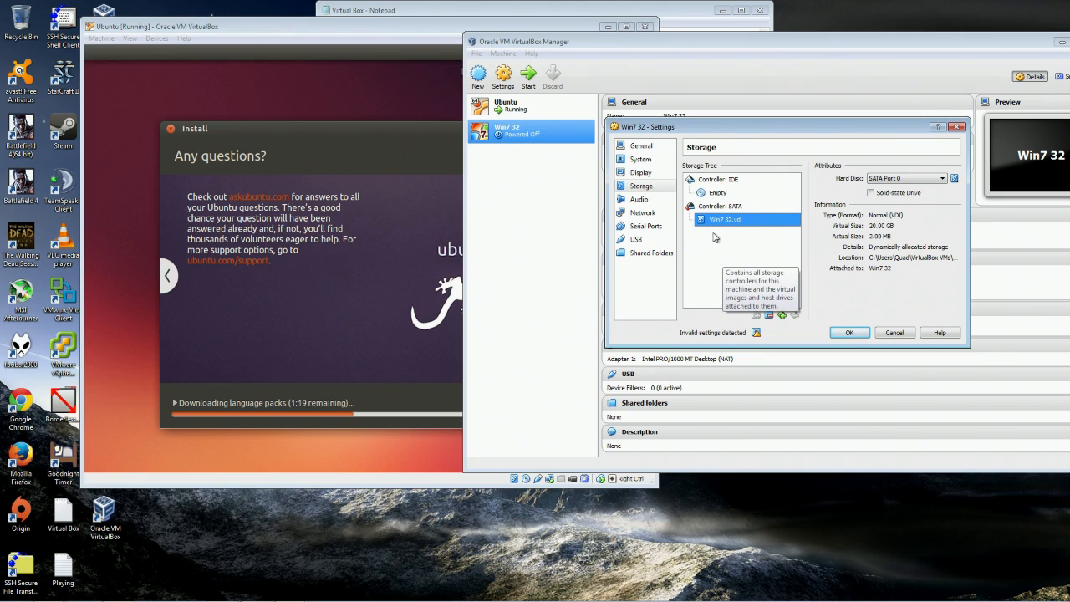
{"action": "left_click", "coordinate": [726, 193]}
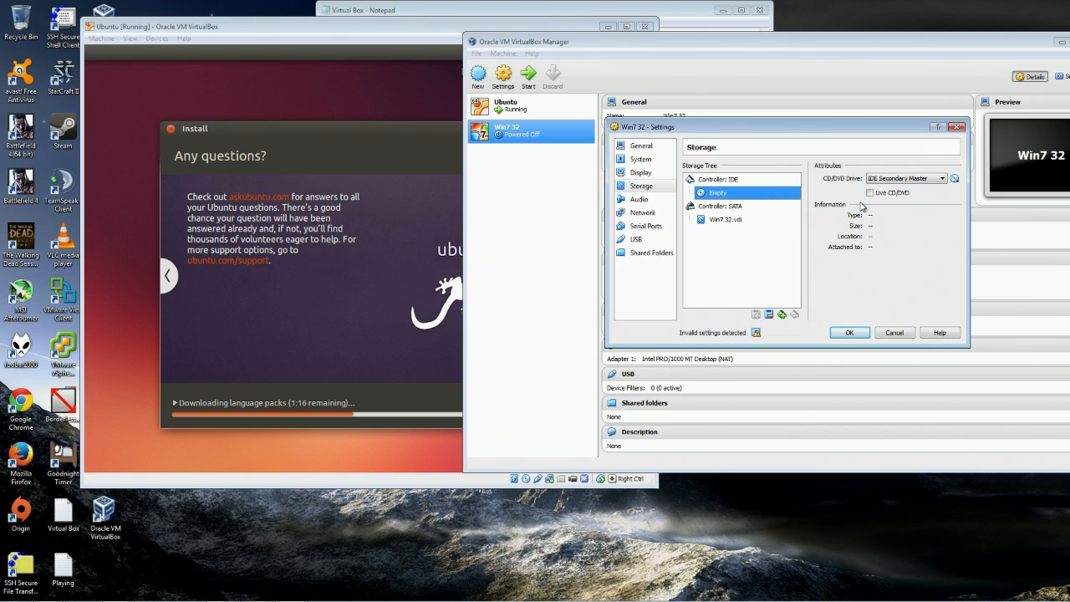
{"action": "left_click", "coordinate": [640, 199]}
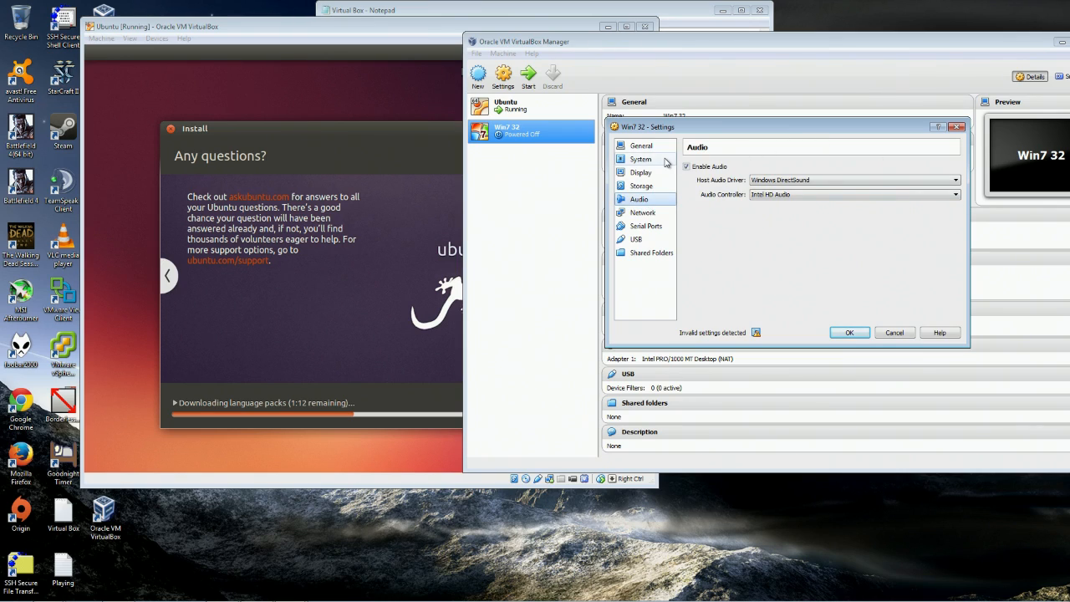
Check the audio driver and controller lists, keeping Windows DirectSound and Intel HD Audio.
{"action": "left_click", "coordinate": [843, 181]}
{"action": "left_click", "coordinate": [838, 195]}
{"action": "left_click", "coordinate": [826, 181]}
{"action": "left_click", "coordinate": [826, 182]}
{"action": "left_click", "coordinate": [807, 195]}
{"action": "left_click", "coordinate": [894, 214]}
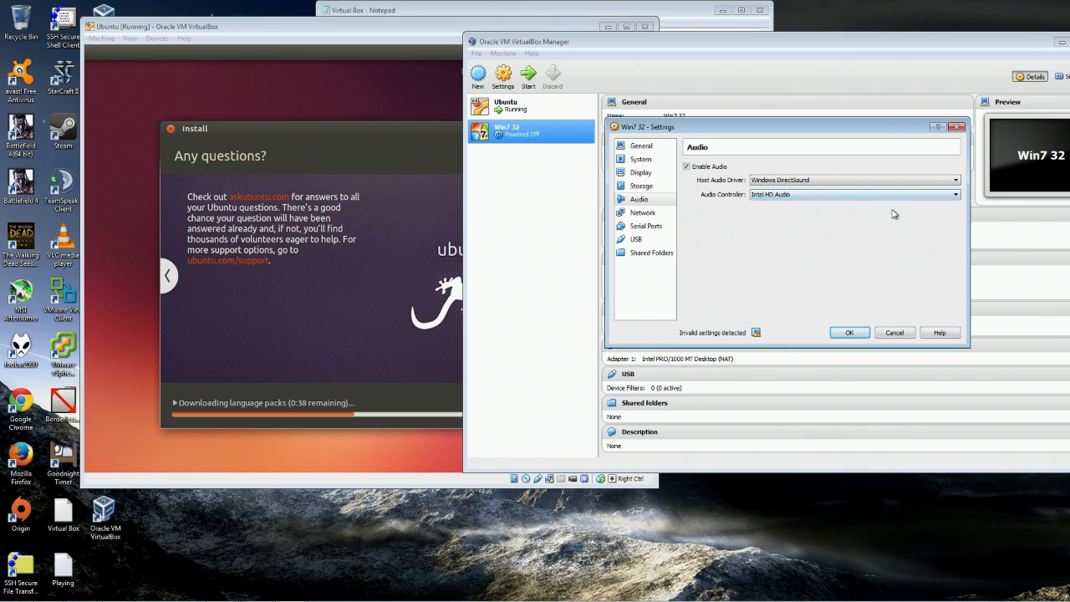
{"action": "left_click", "coordinate": [645, 213]}
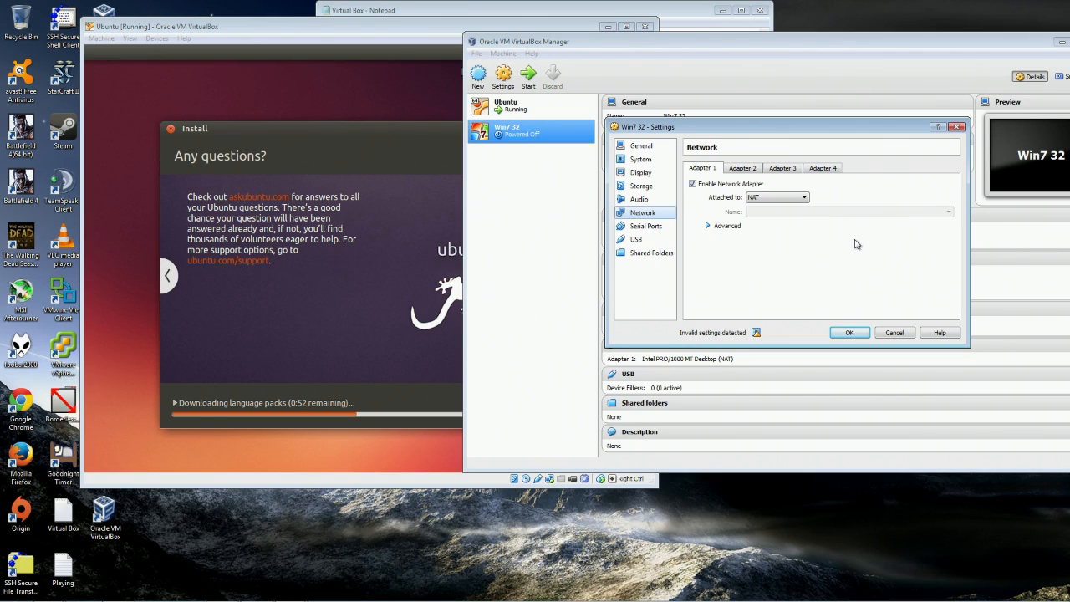
Leave Adapter 1's type unchanged and enable network Adapter 2.
{"action": "left_click", "coordinate": [710, 226]}
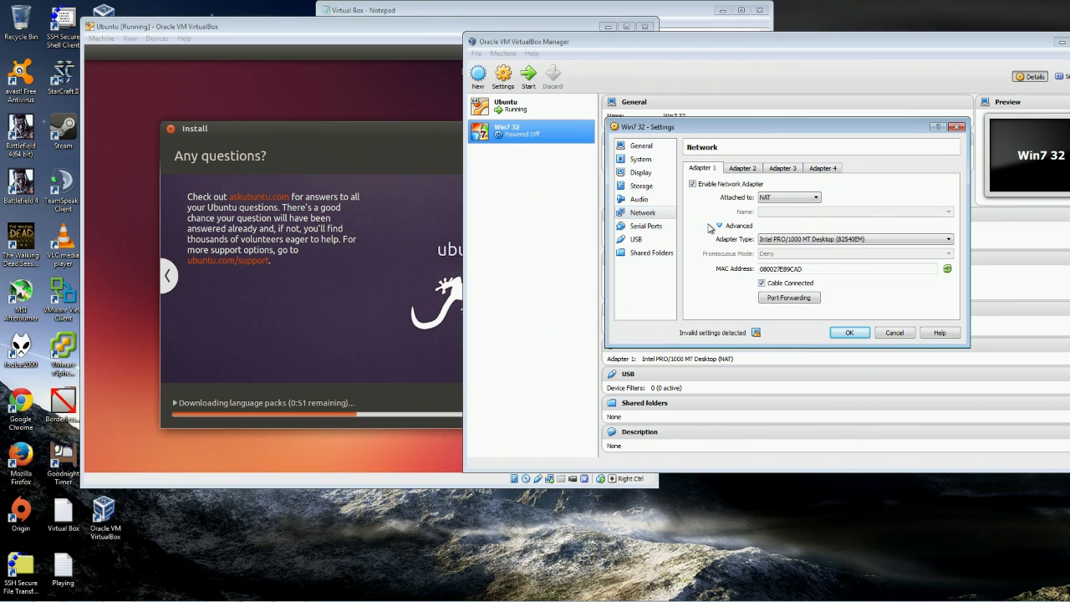
{"action": "left_click", "coordinate": [847, 240]}
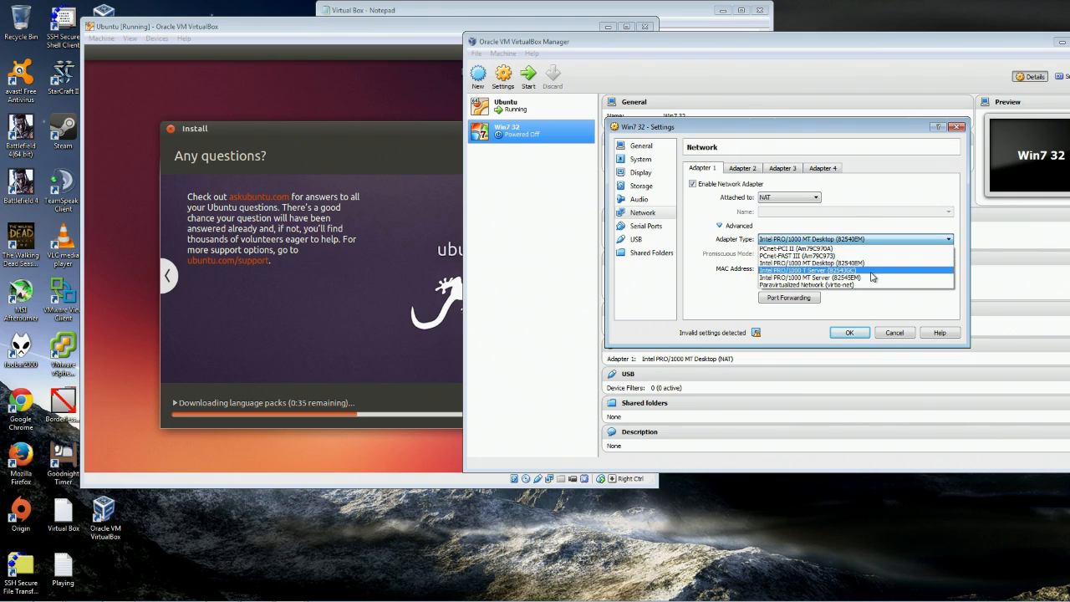
{"action": "left_click", "coordinate": [873, 220]}
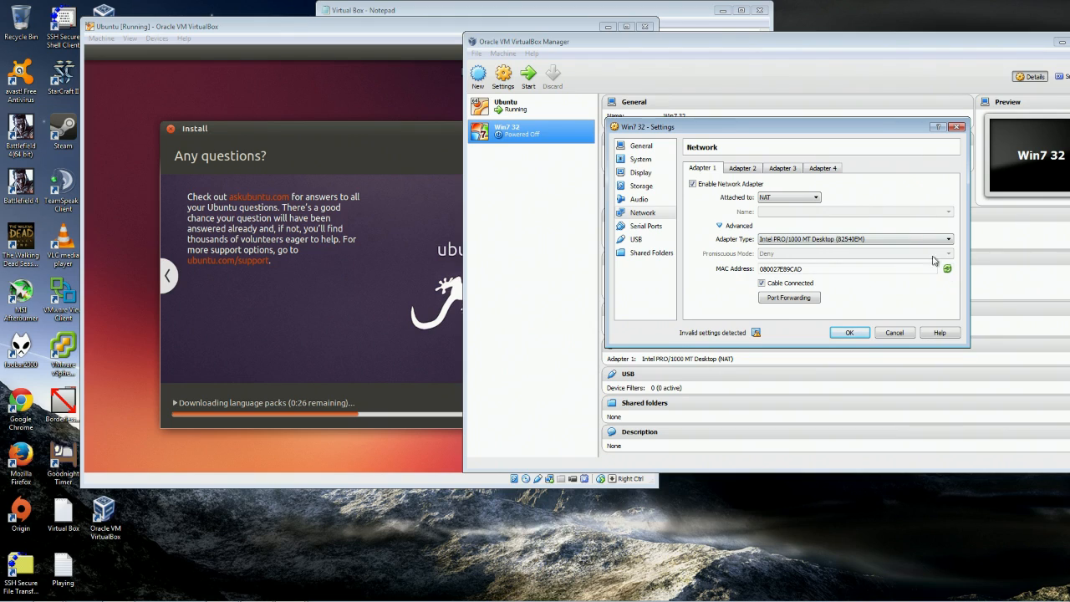
{"action": "left_click", "coordinate": [739, 169]}
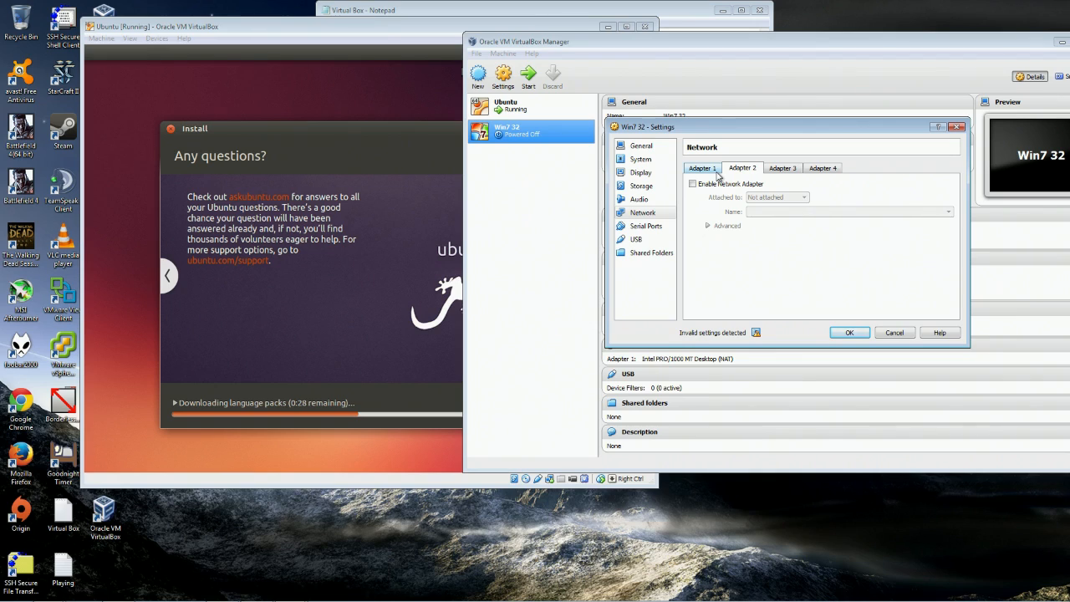
{"action": "left_click", "coordinate": [717, 185]}
{"action": "left_click", "coordinate": [807, 197]}
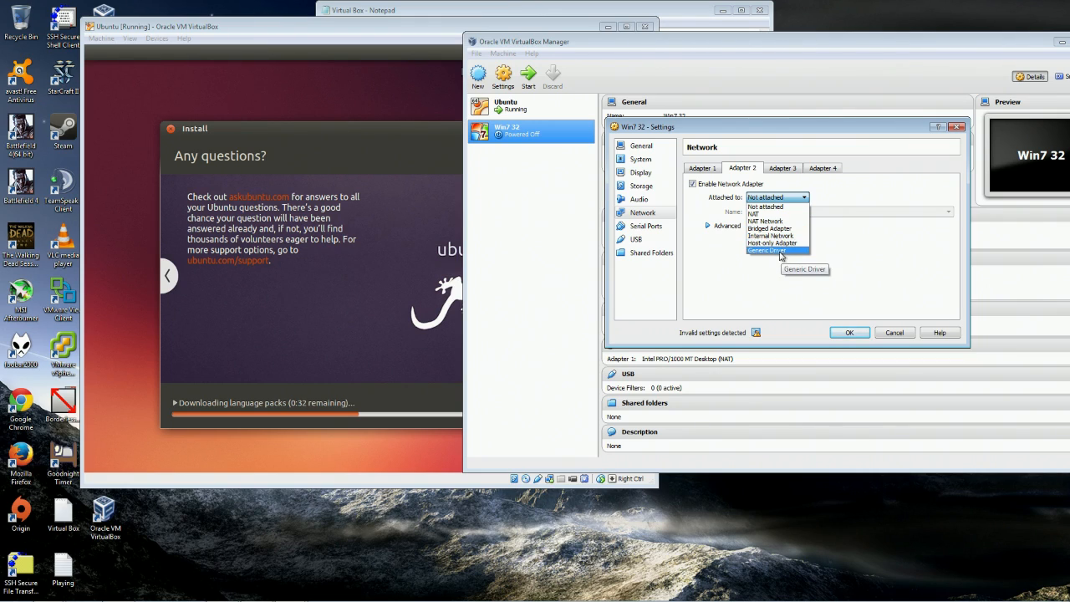
Set Adapter 2's type to Intel PRO/1000 T Server and regenerate its MAC address.
{"action": "left_click", "coordinate": [716, 226]}
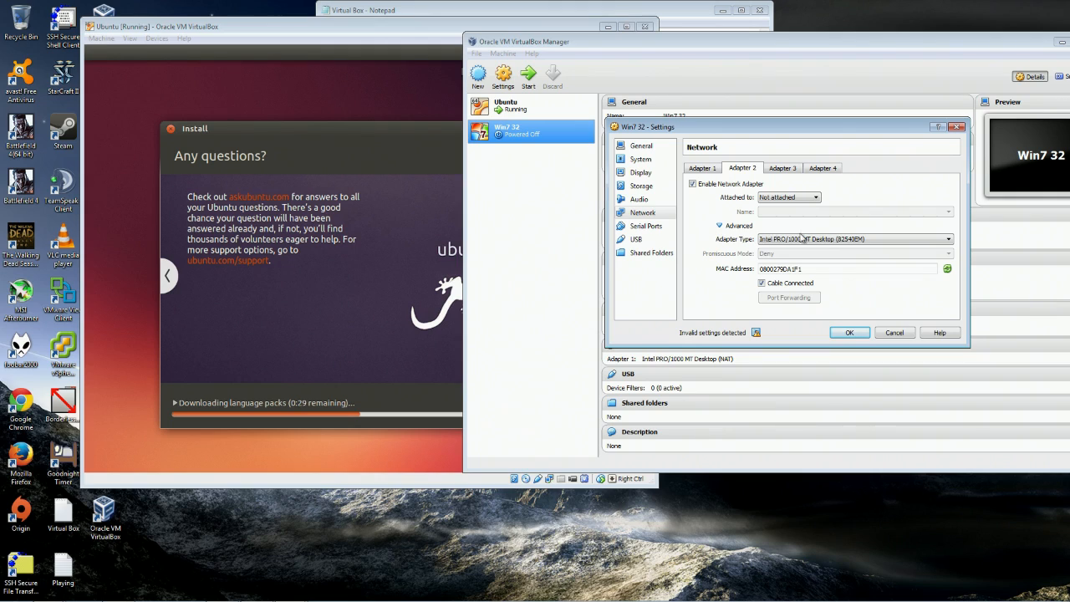
{"action": "left_click", "coordinate": [848, 239]}
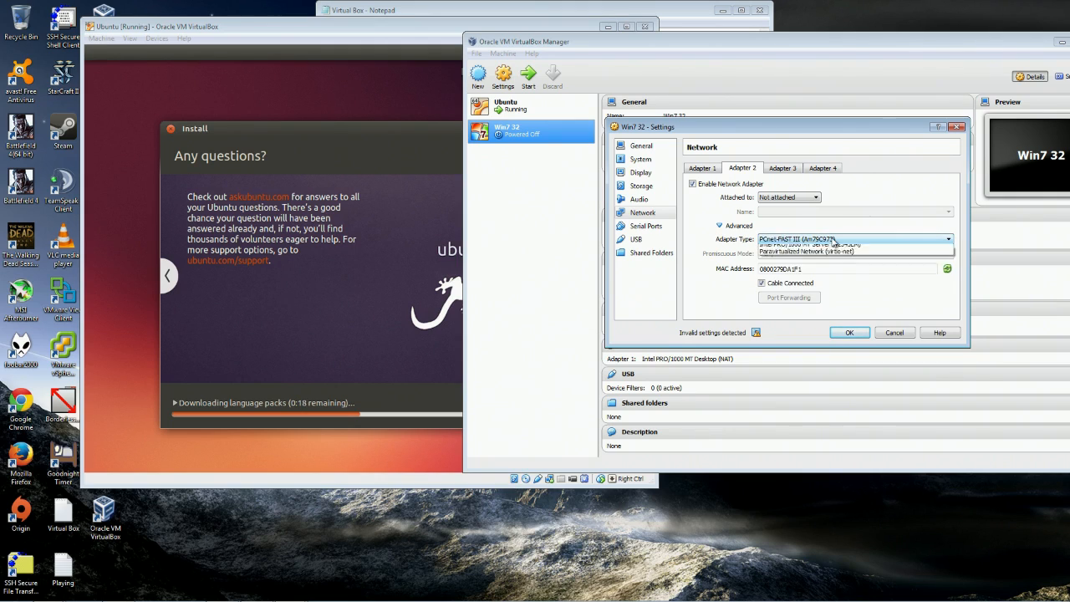
{"action": "left_click", "coordinate": [834, 240]}
{"action": "left_click", "coordinate": [833, 240]}
{"action": "left_click", "coordinate": [833, 271]}
{"action": "left_click", "coordinate": [830, 268]}
{"action": "left_click", "coordinate": [946, 270]}
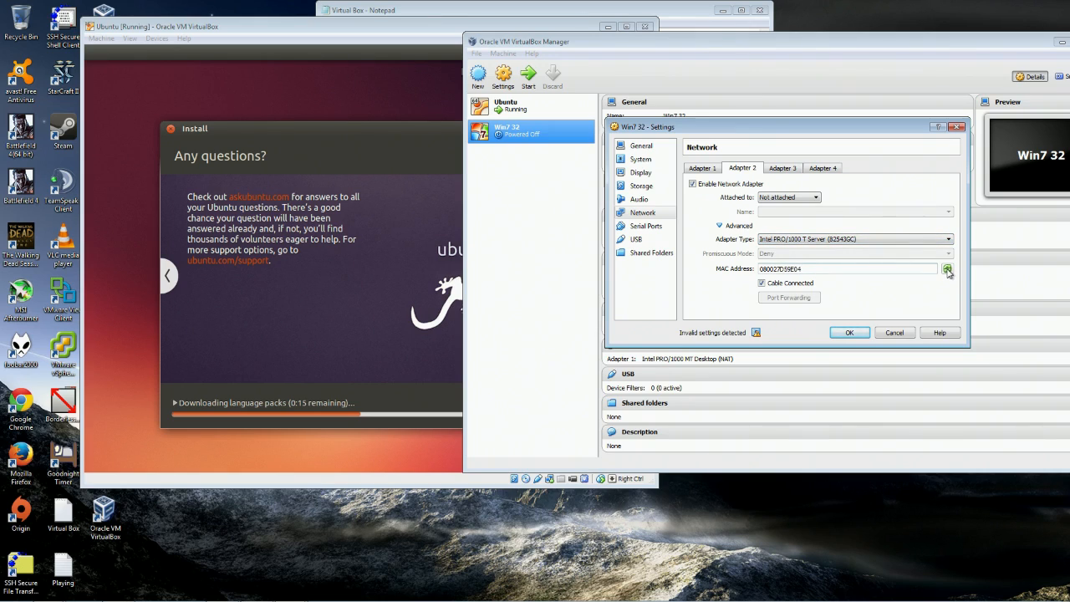
{"action": "left_click", "coordinate": [948, 270]}
{"action": "left_click", "coordinate": [948, 270]}
{"action": "left_click", "coordinate": [948, 270]}
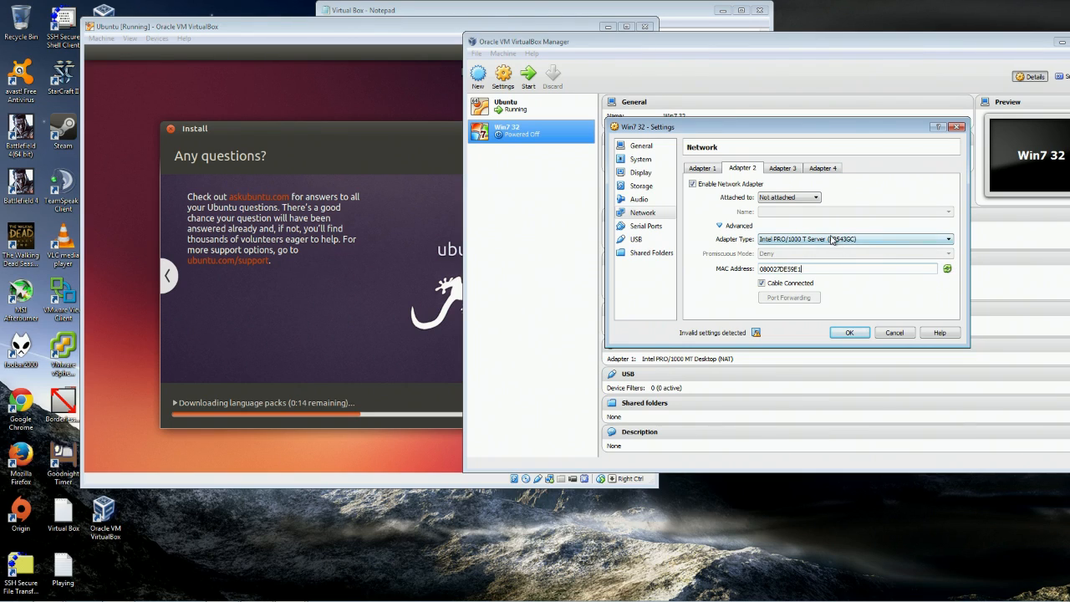
Recheck Adapter 1, keeping its type unchanged and its attachment on NAT.
{"action": "left_click", "coordinate": [785, 172]}
{"action": "left_click", "coordinate": [692, 169]}
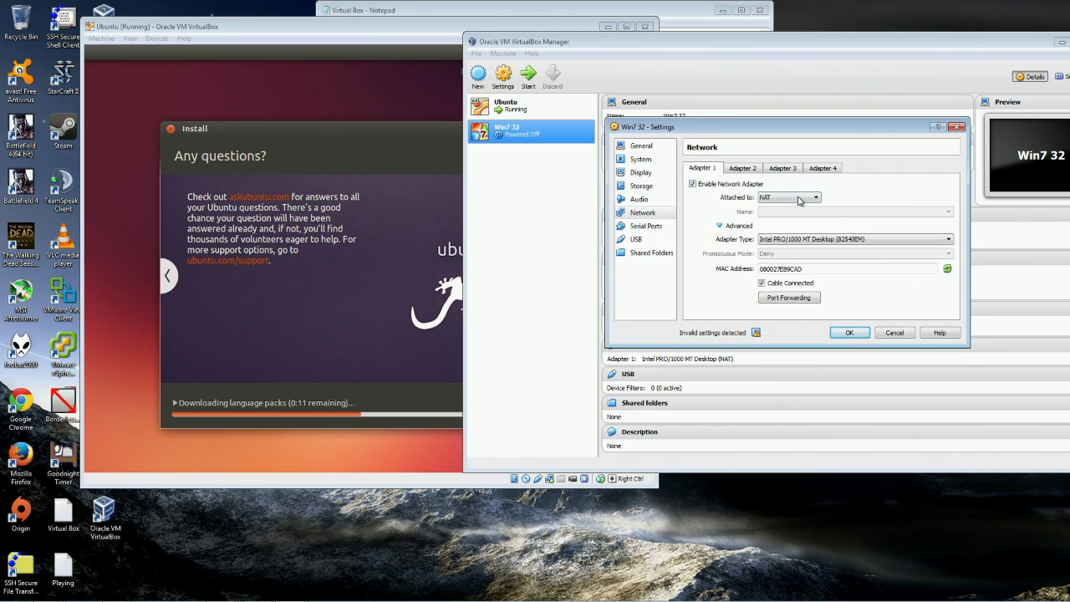
{"action": "left_click", "coordinate": [880, 240]}
{"action": "left_click", "coordinate": [846, 246]}
{"action": "left_click", "coordinate": [720, 226]}
{"action": "left_click", "coordinate": [776, 200]}
{"action": "left_click", "coordinate": [777, 200]}
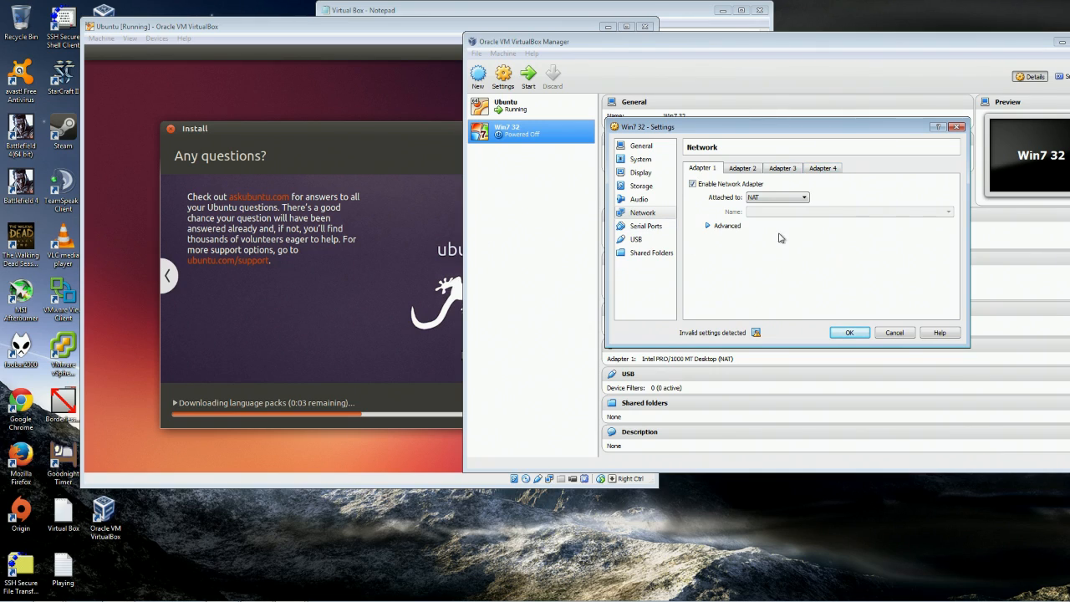
{"action": "left_click", "coordinate": [647, 227]}
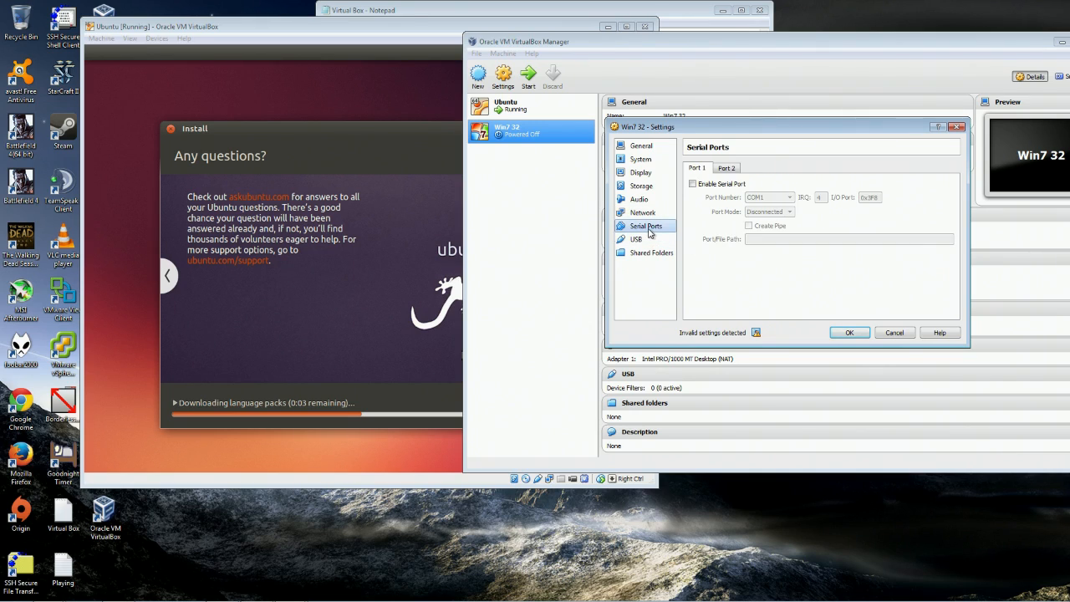
Glance at Serial Port 2 and USB, then bring Win7 32 settings forward at Shared Folders.
{"action": "left_click", "coordinate": [730, 170]}
{"action": "left_click", "coordinate": [705, 171]}
{"action": "left_click", "coordinate": [637, 239]}
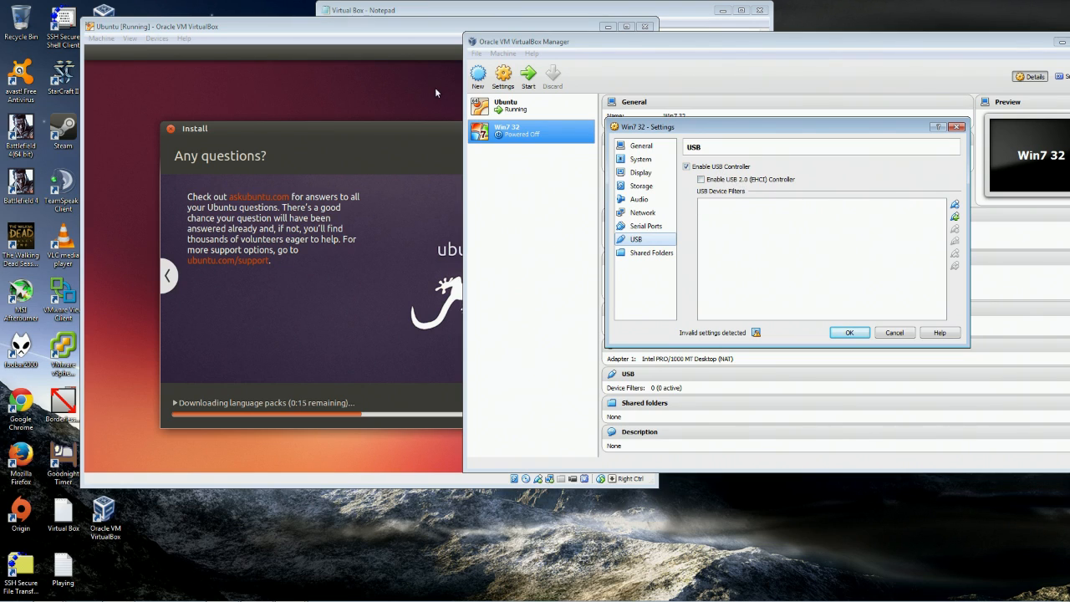
{"action": "left_click_drag", "start_coordinate": [401, 26], "coordinate": [374, 26]}
{"action": "left_click", "coordinate": [774, 129]}
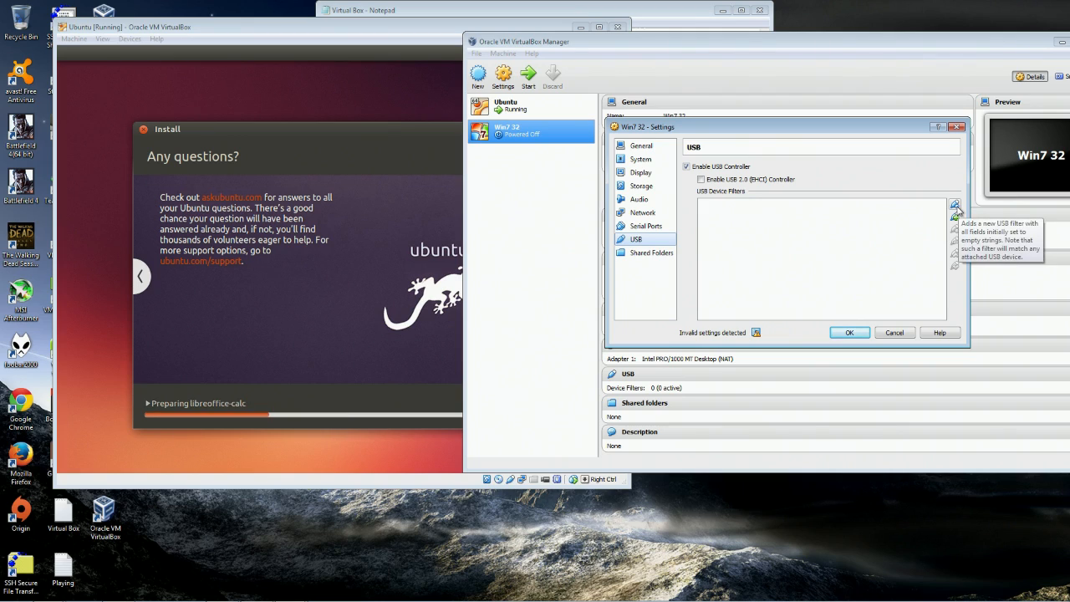
{"action": "left_click", "coordinate": [653, 252]}
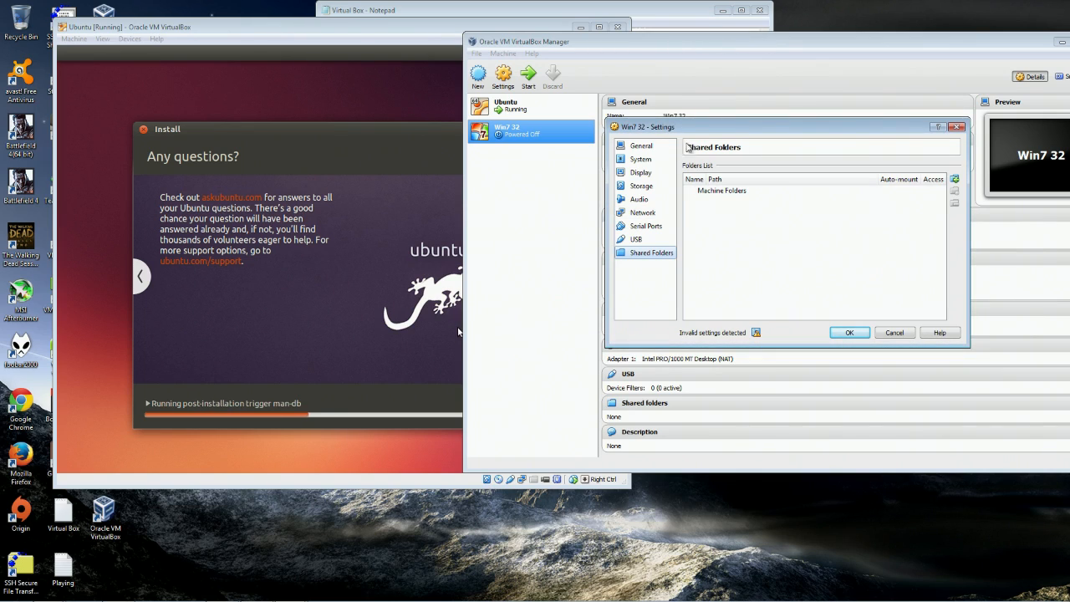
Browse the General, System and Storage pages, then set video memory to 64 MB.
{"action": "left_click", "coordinate": [642, 147]}
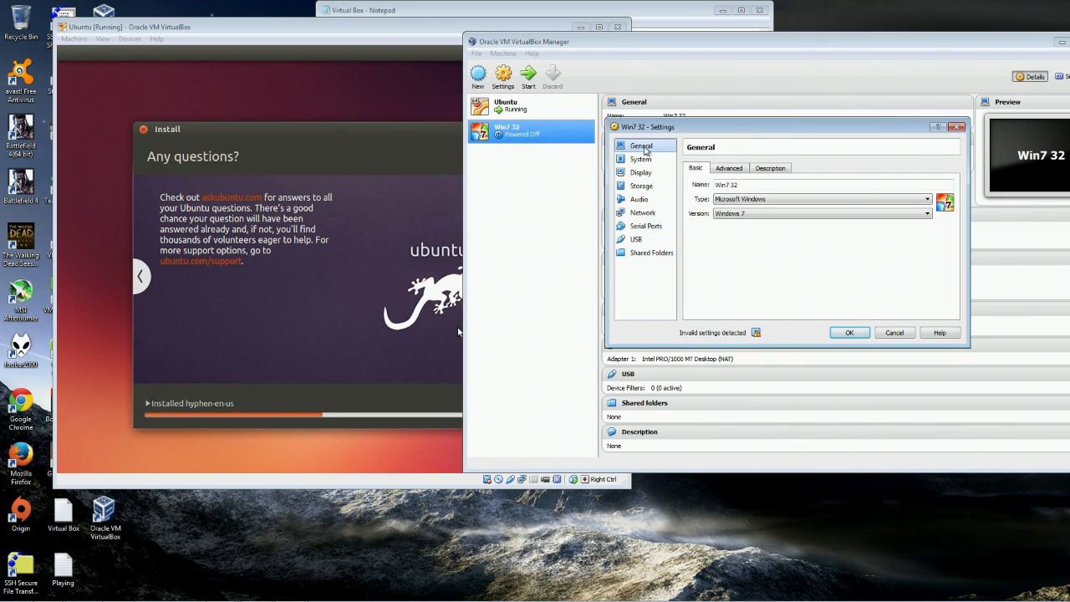
{"action": "left_click", "coordinate": [728, 168]}
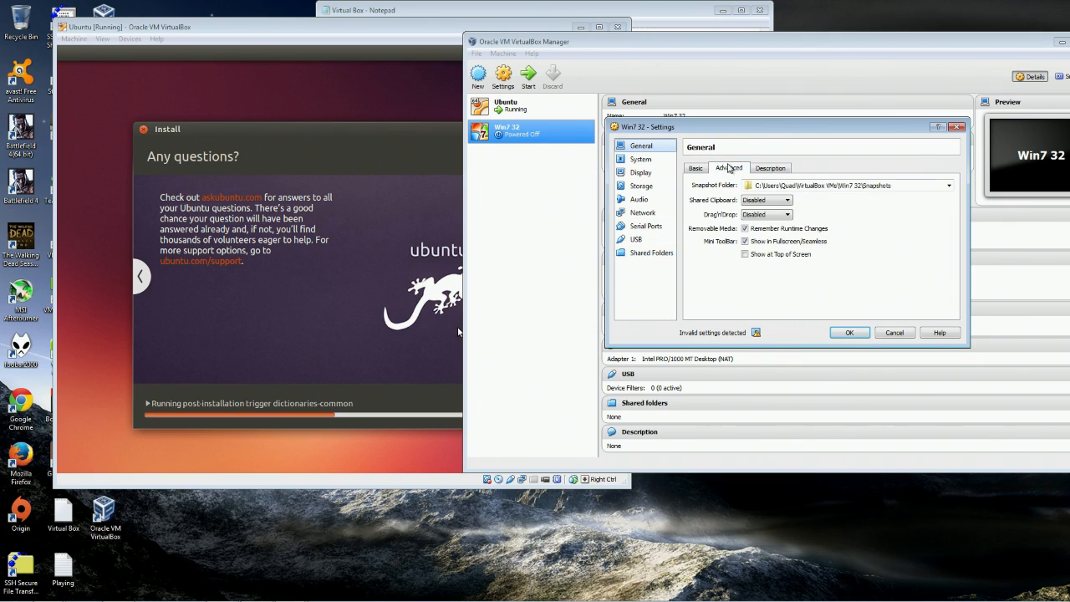
{"action": "left_click", "coordinate": [771, 168]}
{"action": "left_click", "coordinate": [640, 159]}
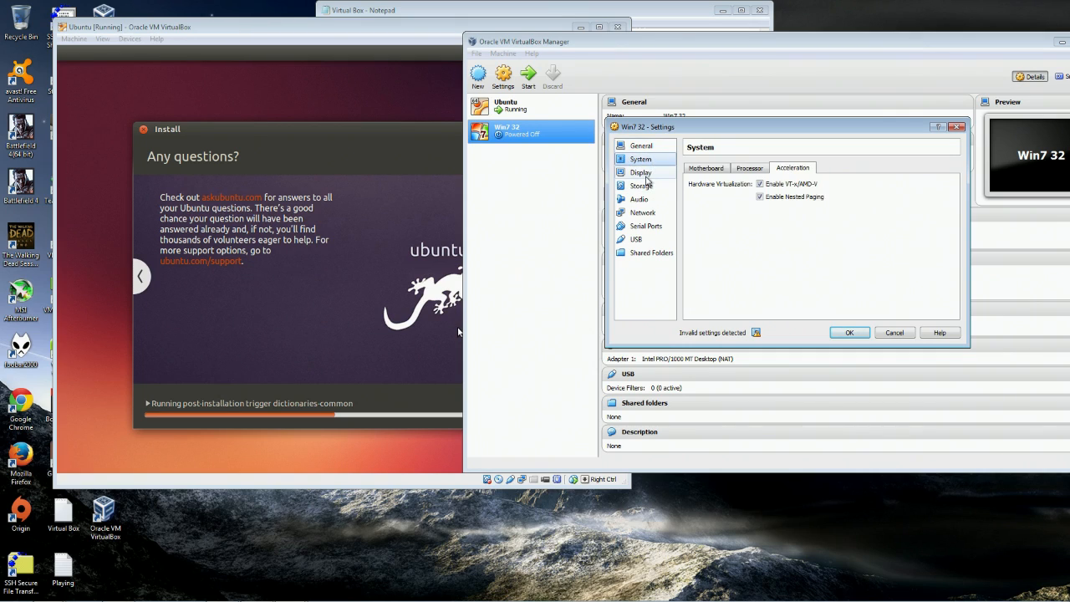
{"action": "left_click", "coordinate": [645, 175]}
{"action": "left_click", "coordinate": [641, 185]}
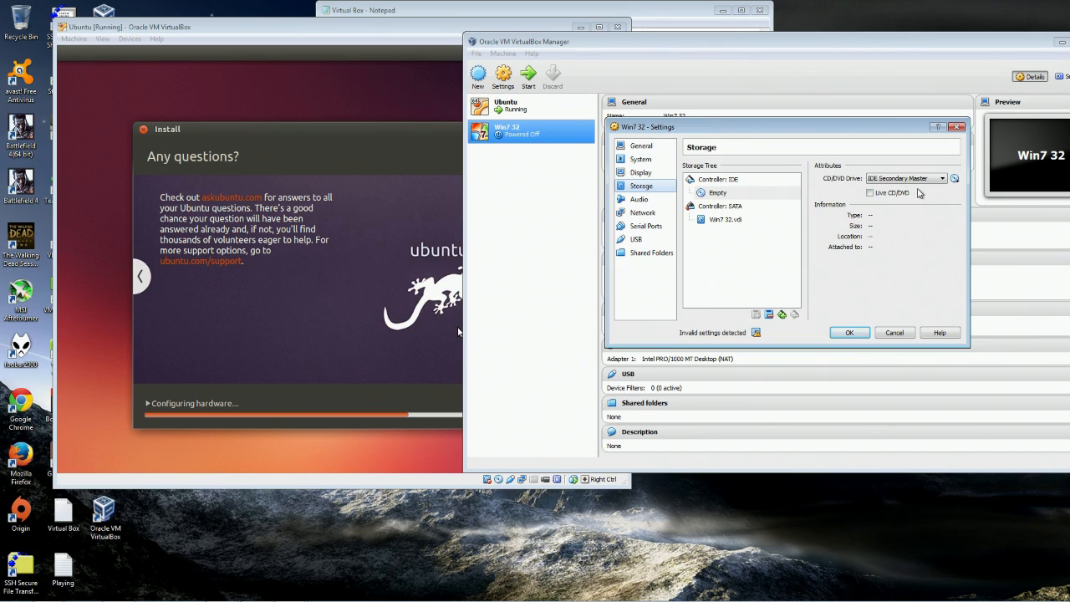
{"action": "left_click", "coordinate": [641, 172]}
{"action": "left_click", "coordinate": [717, 170]}
{"action": "left_click", "coordinate": [699, 168]}
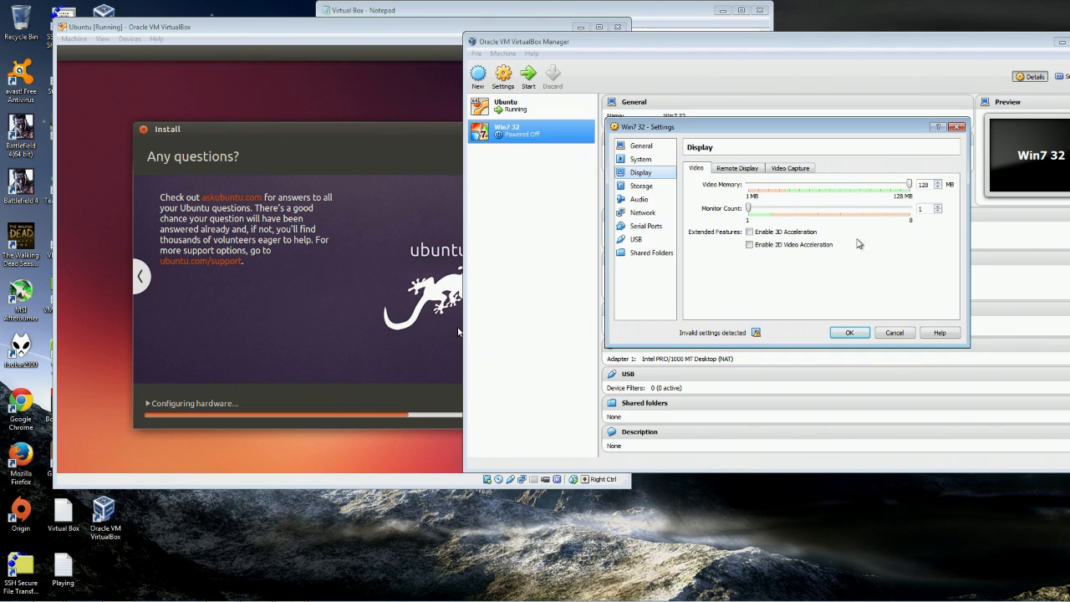
{"action": "left_click_drag", "start_coordinate": [911, 185], "coordinate": [821, 185]}
{"action": "left_click", "coordinate": [845, 187]}
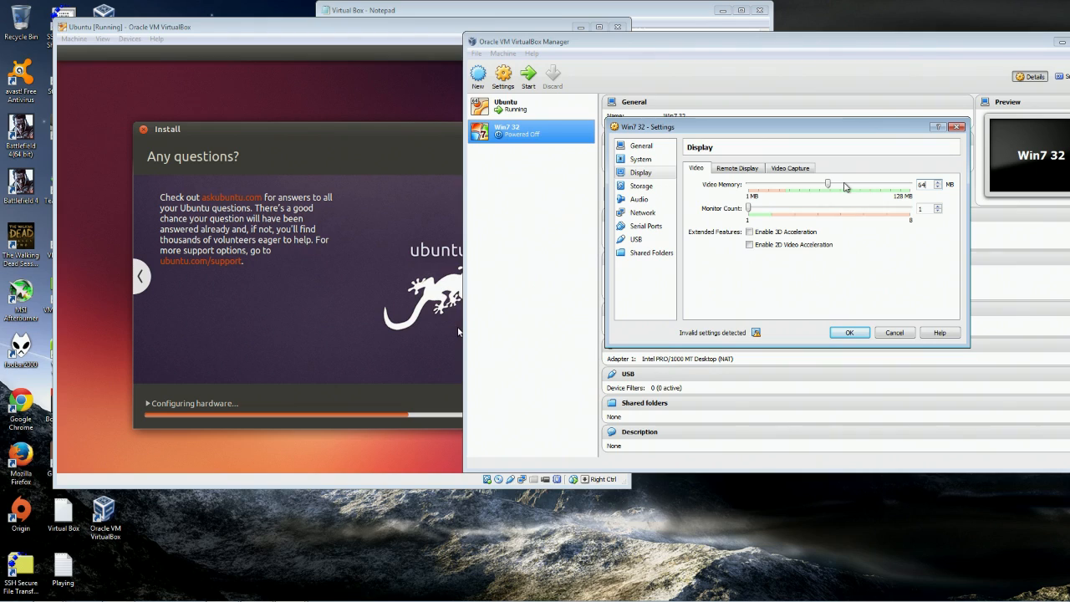
Reduce the processor count from 4 to 1 and return to the General settings.
{"action": "left_click", "coordinate": [642, 159]}
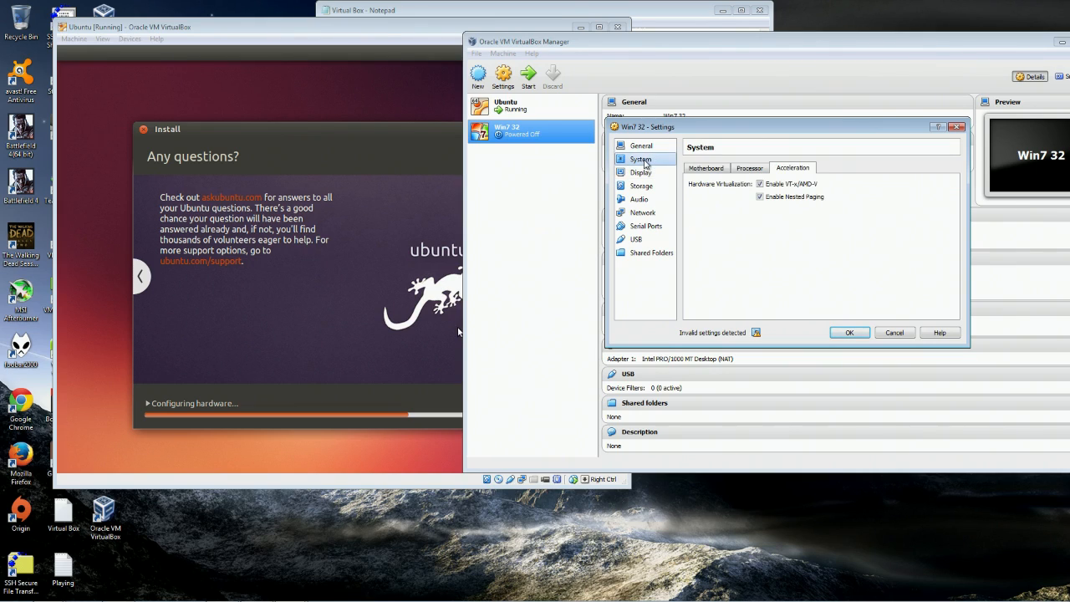
{"action": "left_click", "coordinate": [744, 169]}
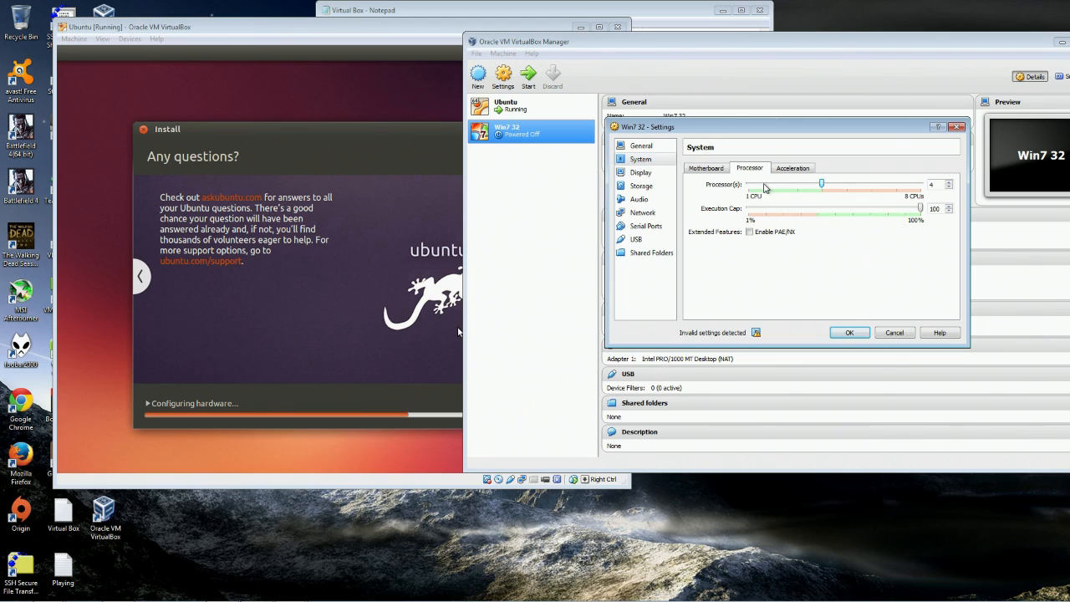
{"action": "left_click_drag", "start_coordinate": [821, 183], "coordinate": [761, 187]}
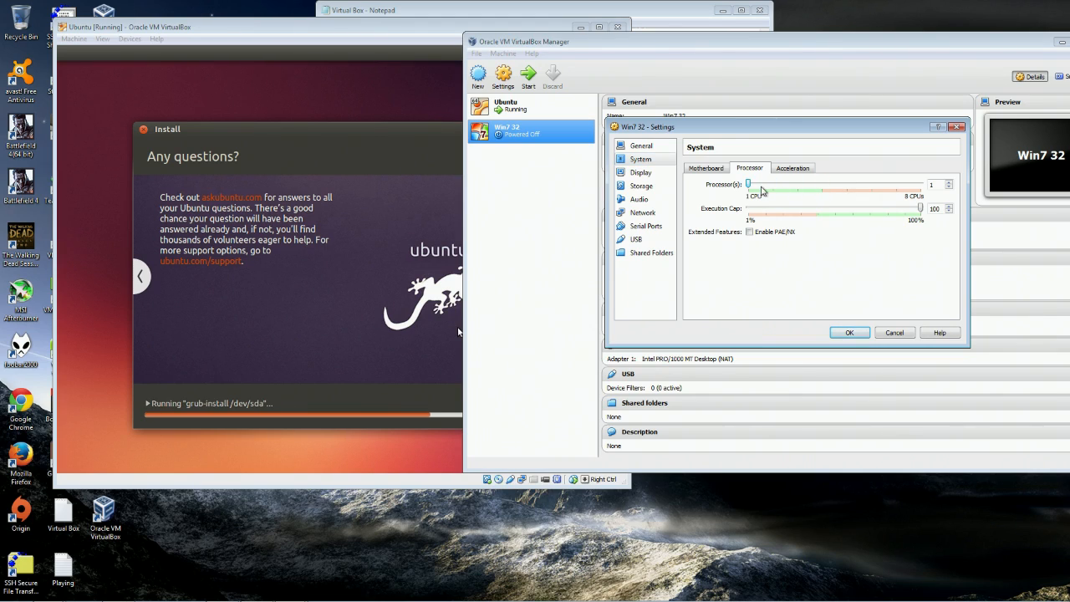
{"action": "left_click", "coordinate": [641, 146]}
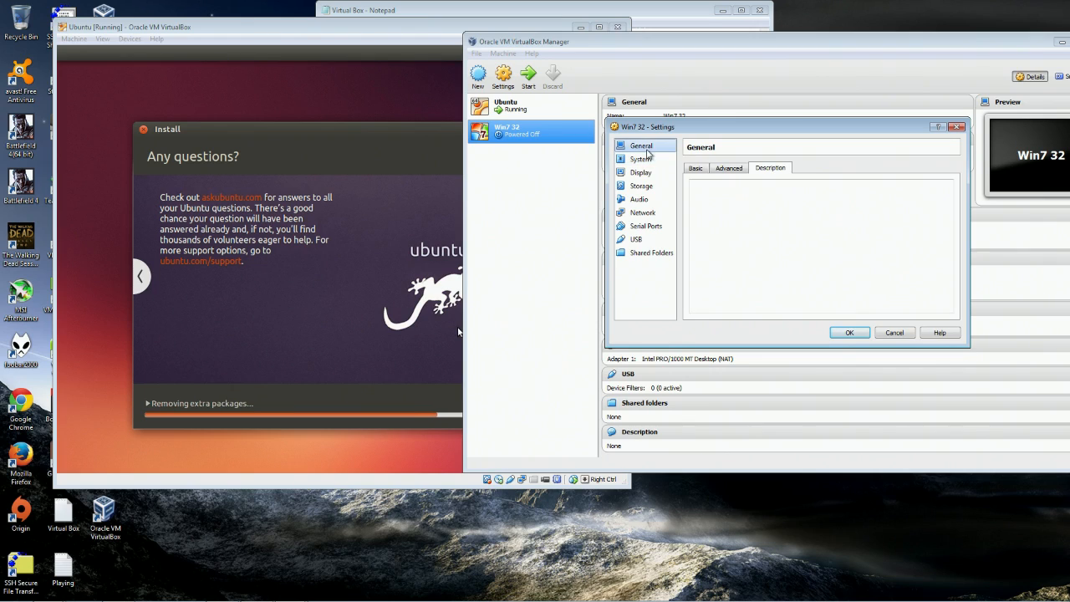
{"action": "left_click", "coordinate": [732, 170]}
{"action": "left_click", "coordinate": [697, 170]}
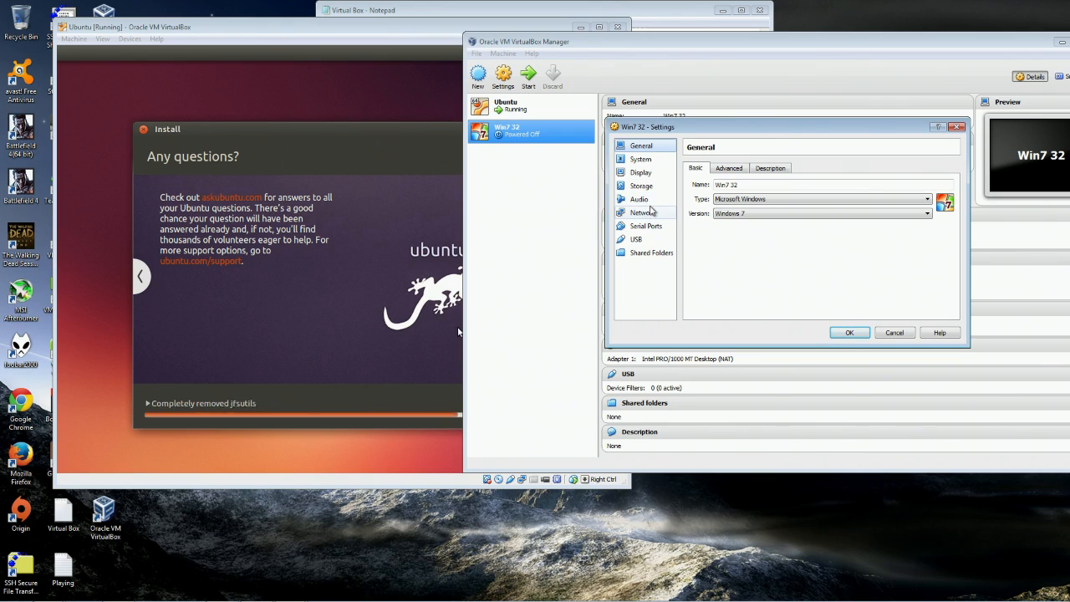
Switch Win7 32's network Adapter 1 to Bridged Adapter on the Intel host adapter.
{"action": "left_click", "coordinate": [642, 213]}
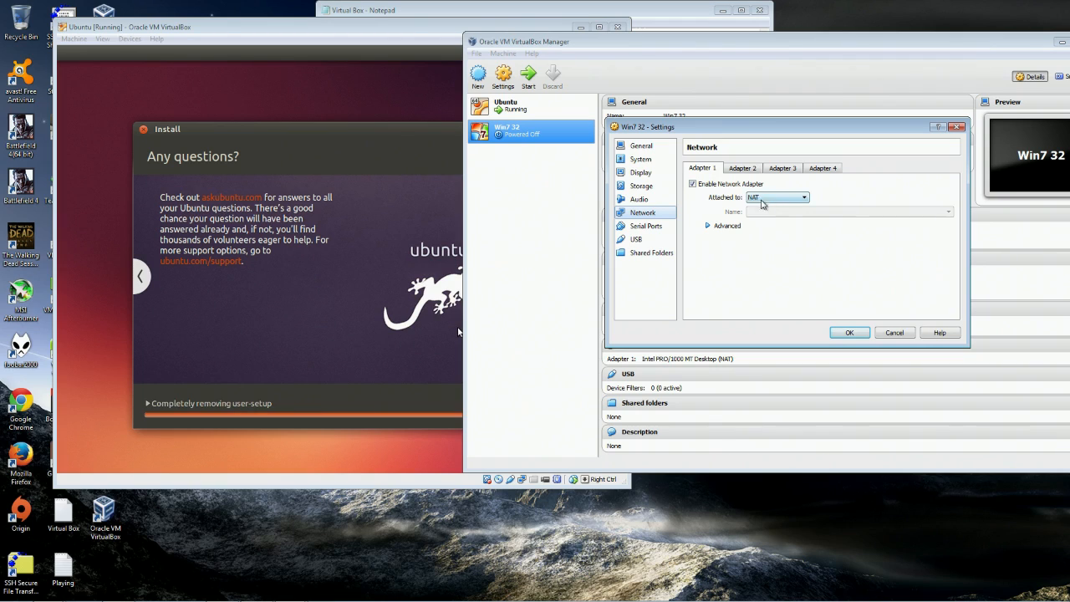
{"action": "left_click", "coordinate": [771, 199]}
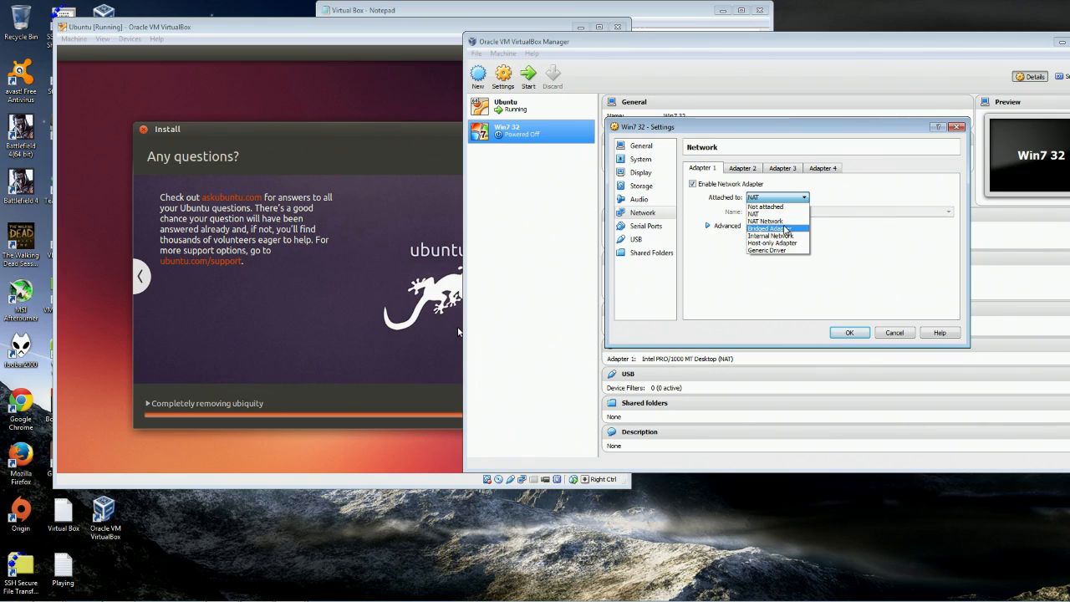
{"action": "left_click", "coordinate": [783, 228]}
{"action": "left_click", "coordinate": [846, 214]}
{"action": "left_click", "coordinate": [847, 215]}
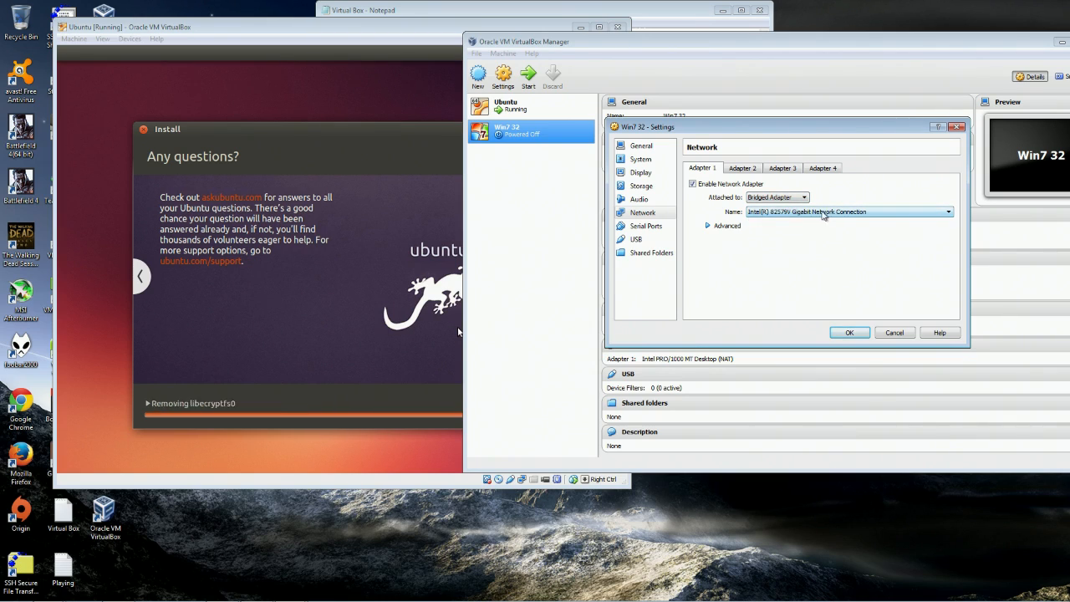
{"action": "left_click", "coordinate": [824, 213]}
{"action": "left_click", "coordinate": [824, 219]}
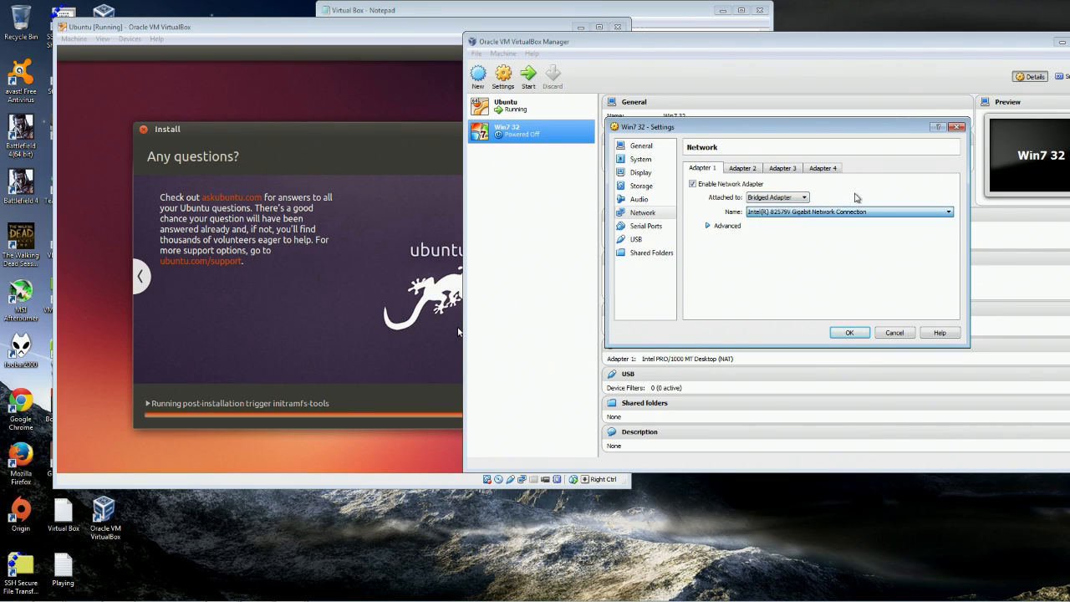
Look through Adapters 2–4, then cancel so Adapter 1 stays on NAT.
{"action": "left_click", "coordinate": [741, 169]}
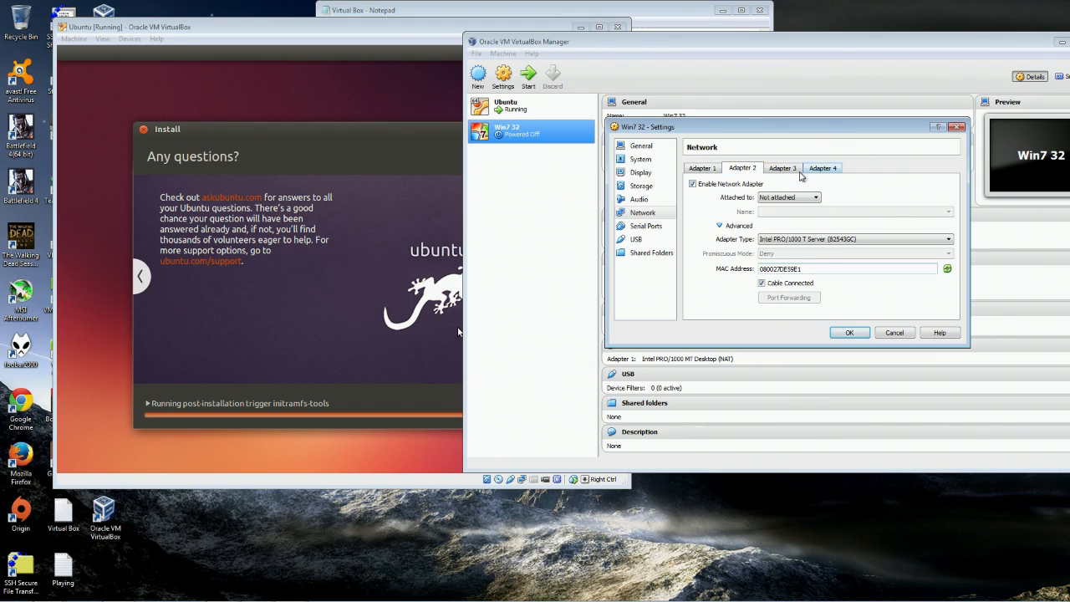
{"action": "left_click", "coordinate": [708, 183]}
{"action": "left_click", "coordinate": [791, 172]}
{"action": "left_click", "coordinate": [823, 171]}
{"action": "left_click", "coordinate": [782, 171]}
{"action": "left_click", "coordinate": [695, 170]}
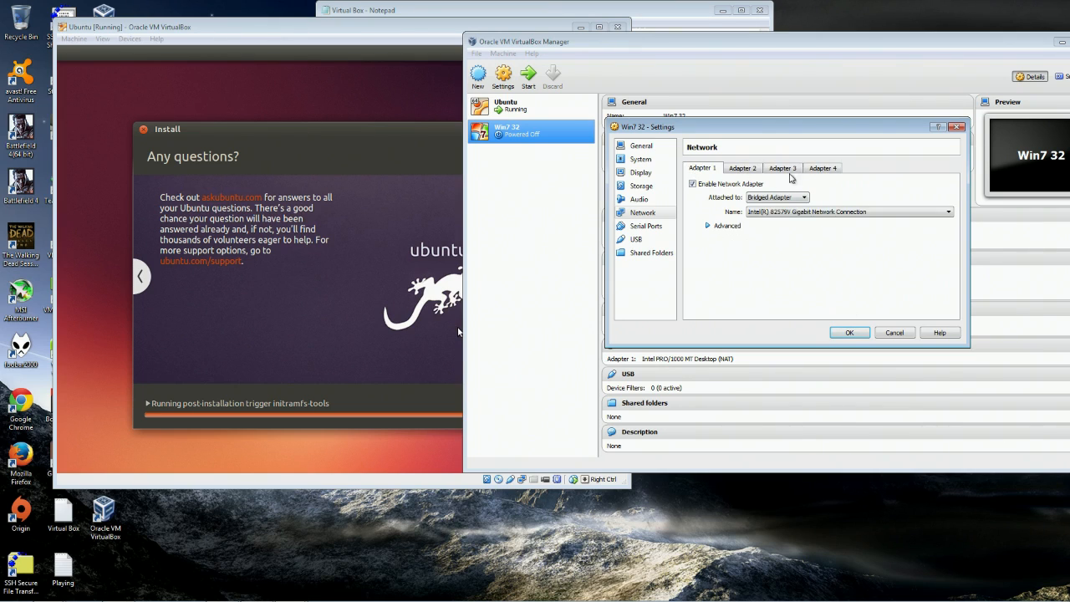
{"action": "left_click", "coordinate": [894, 332]}
Open Win7 32's Storage settings and restart the finished Ubuntu installation.
{"action": "right_click", "coordinate": [523, 128]}
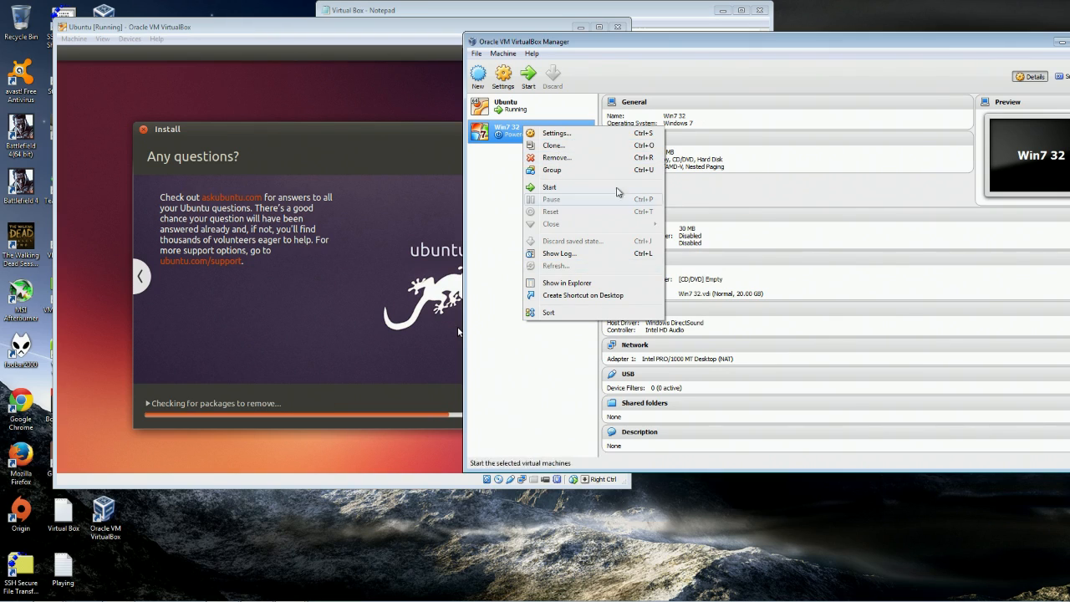
{"action": "left_click", "coordinate": [568, 134]}
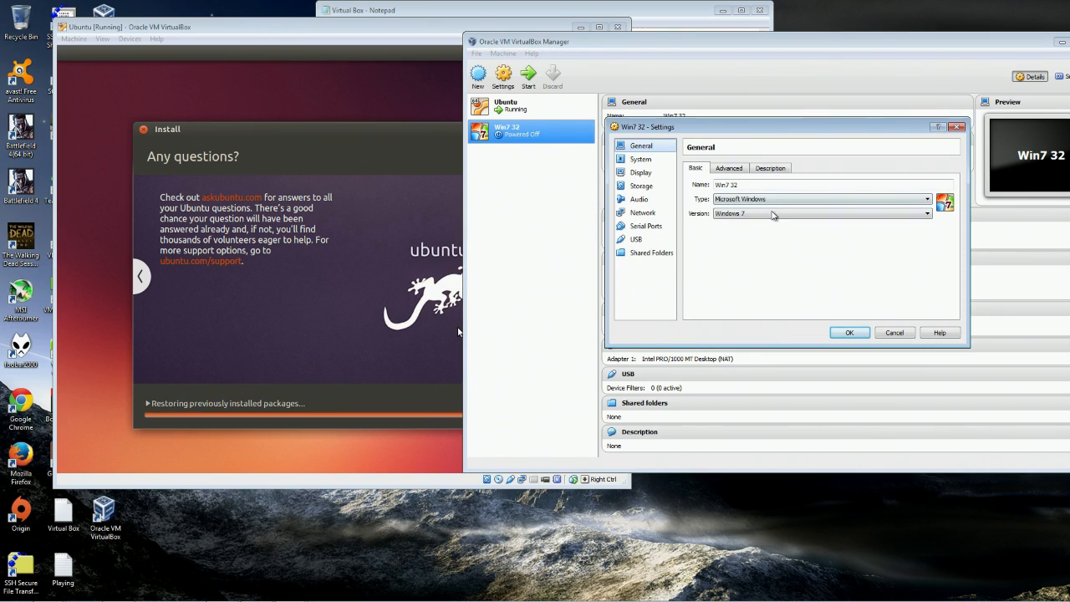
{"action": "left_click", "coordinate": [642, 186]}
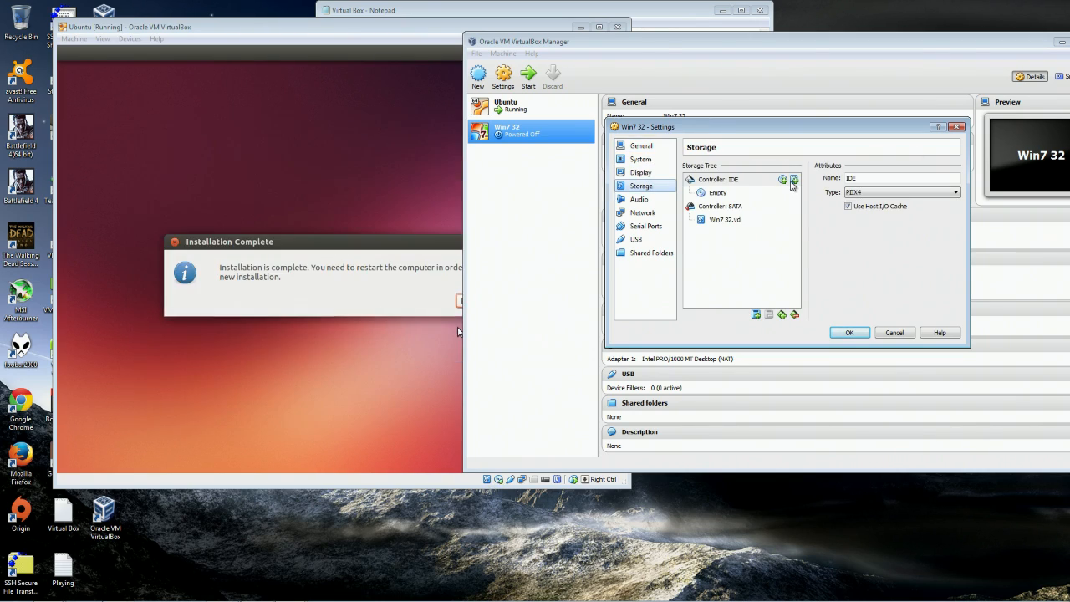
{"action": "left_click", "coordinate": [372, 27]}
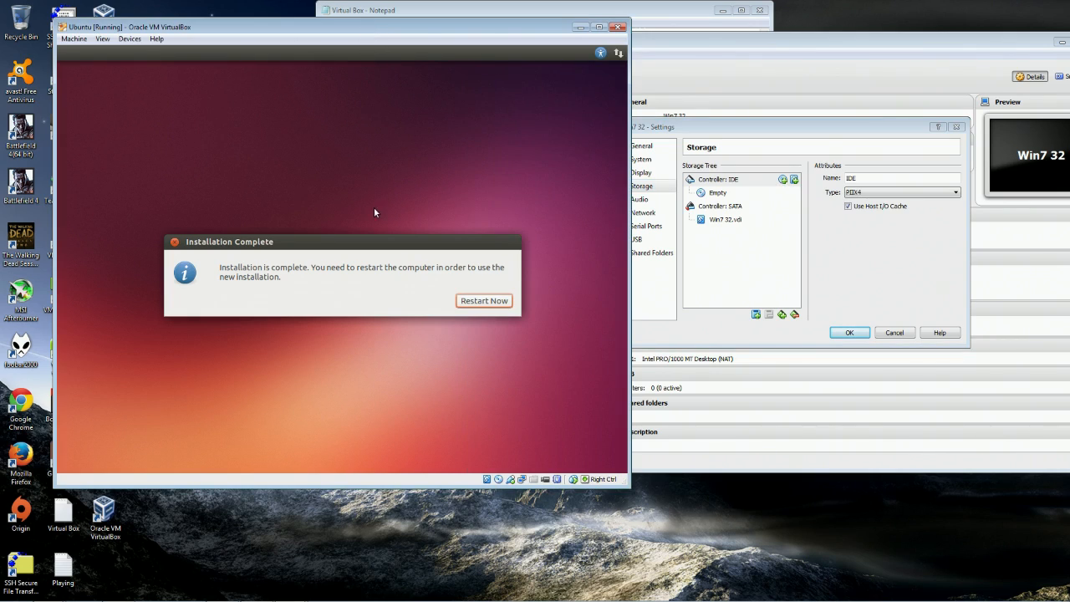
{"action": "left_click", "coordinate": [489, 300]}
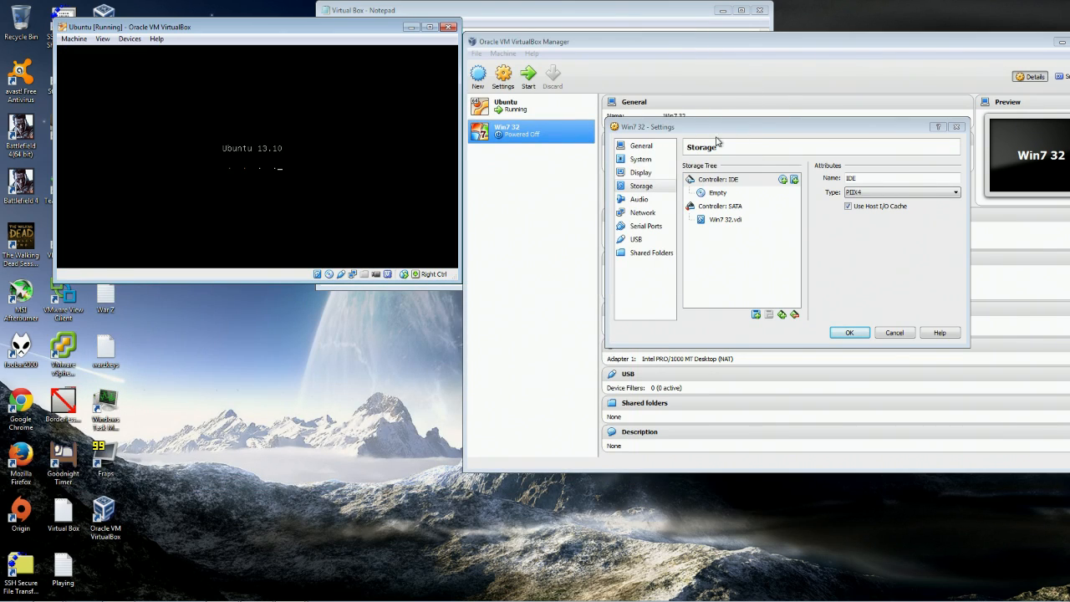
Load Windows7.iso into Win7 32's empty IDE optical drive and save the settings.
{"action": "left_click", "coordinate": [860, 178]}
{"action": "left_click", "coordinate": [724, 195]}
{"action": "left_click", "coordinate": [740, 181]}
{"action": "left_click", "coordinate": [719, 193]}
{"action": "left_click", "coordinate": [954, 178]}
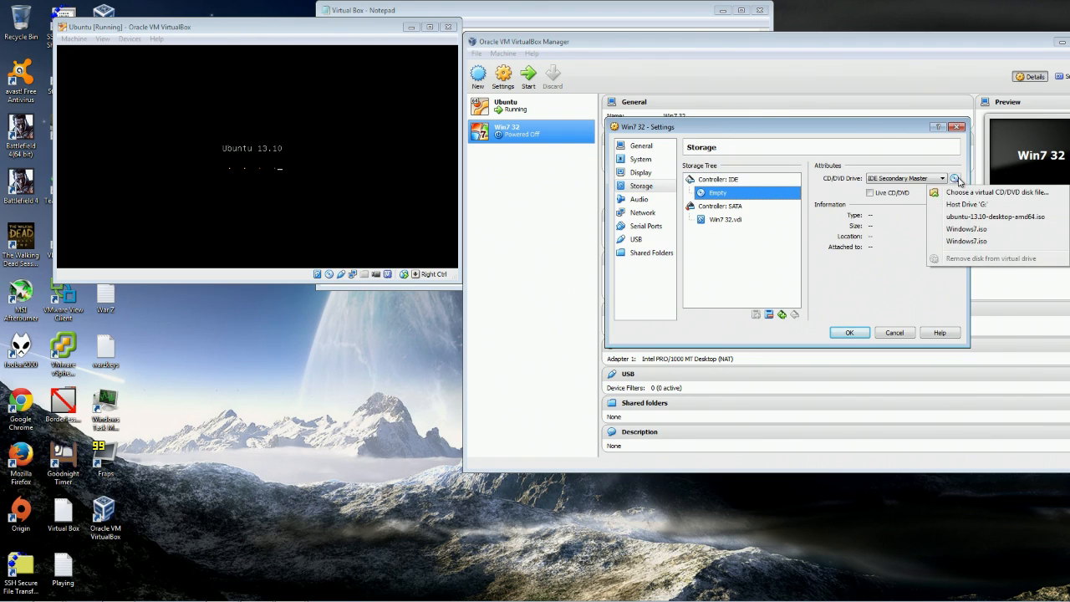
{"action": "left_click", "coordinate": [979, 194]}
{"action": "double_click", "coordinate": [771, 250]}
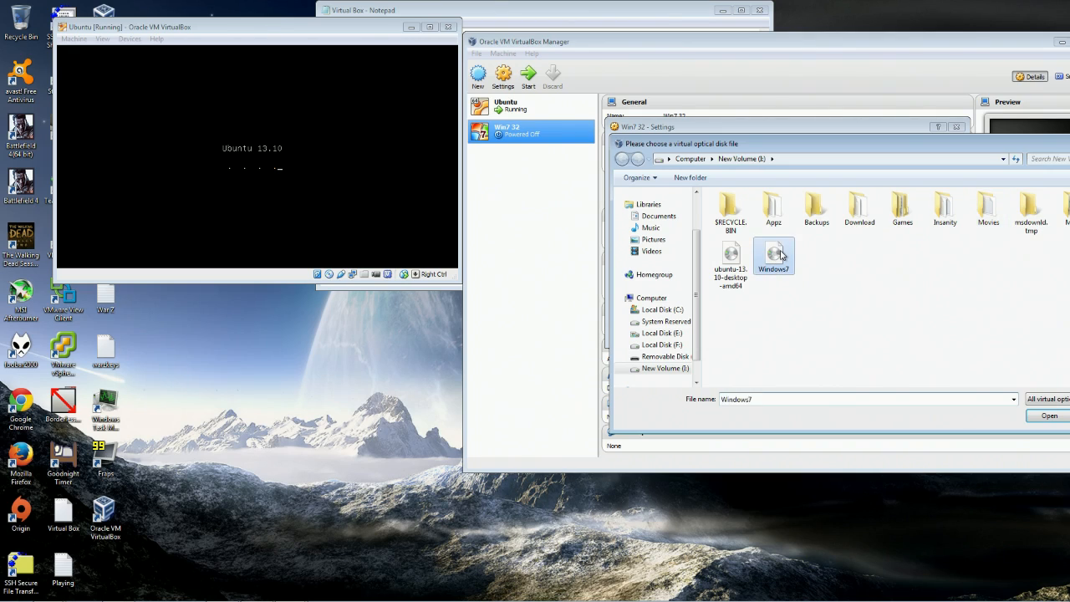
{"action": "left_click", "coordinate": [849, 332]}
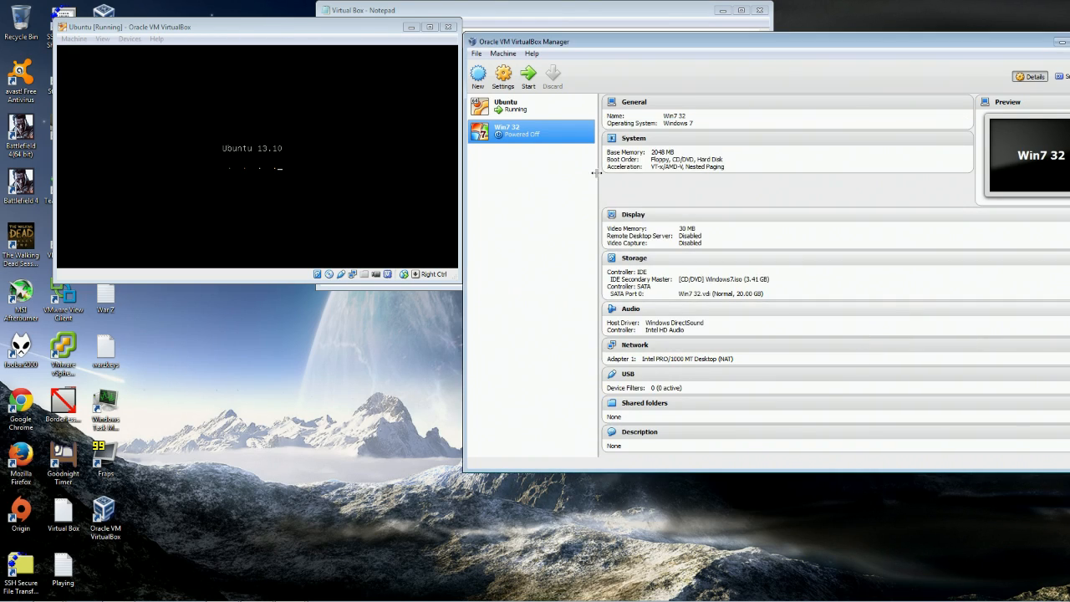
Open the Ubuntu VM's Storage settings and confirm its IDE CD/DVD drive is Empty.
{"action": "right_click", "coordinate": [530, 132]}
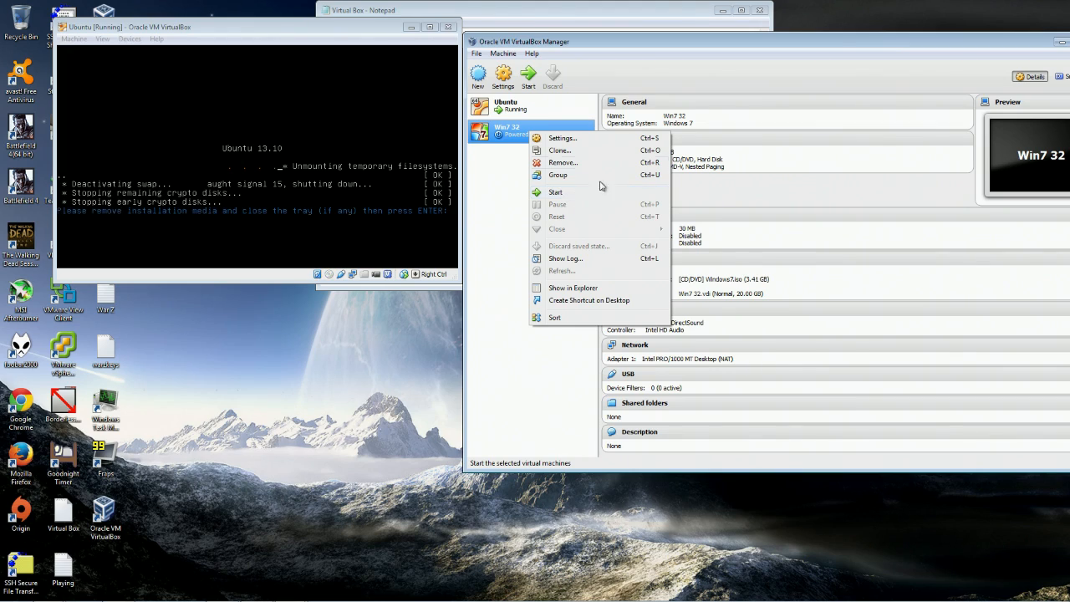
{"action": "left_click", "coordinate": [606, 44]}
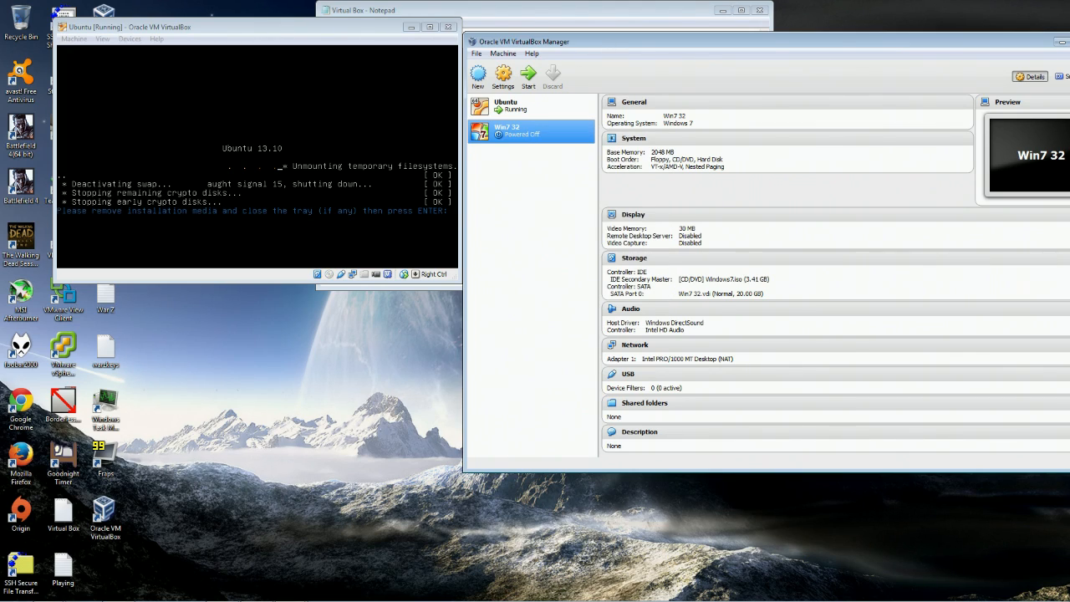
{"action": "left_click", "coordinate": [309, 159]}
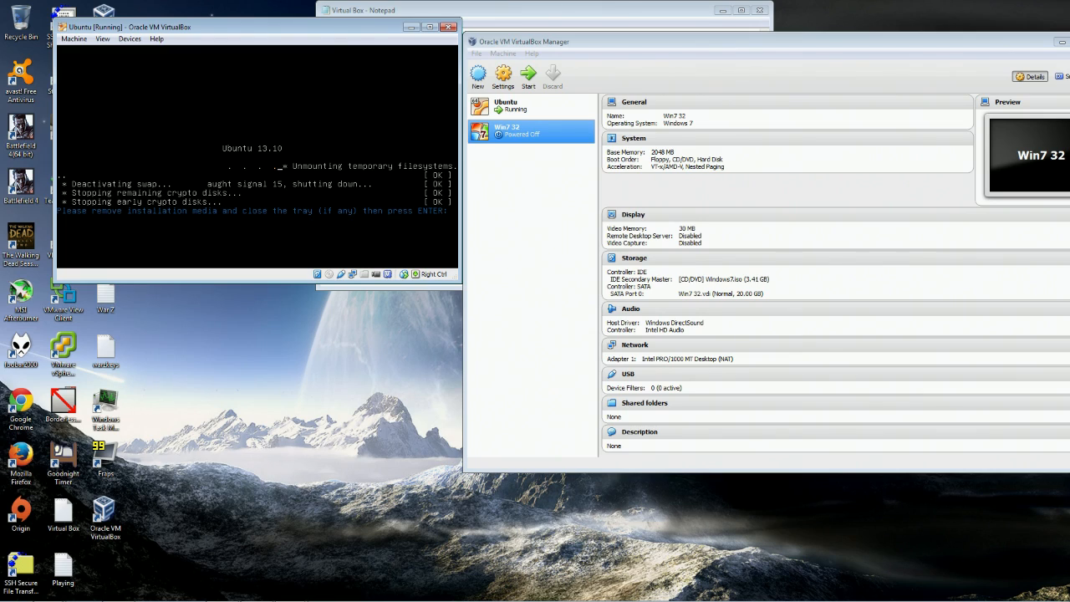
{"action": "left_click", "coordinate": [501, 109]}
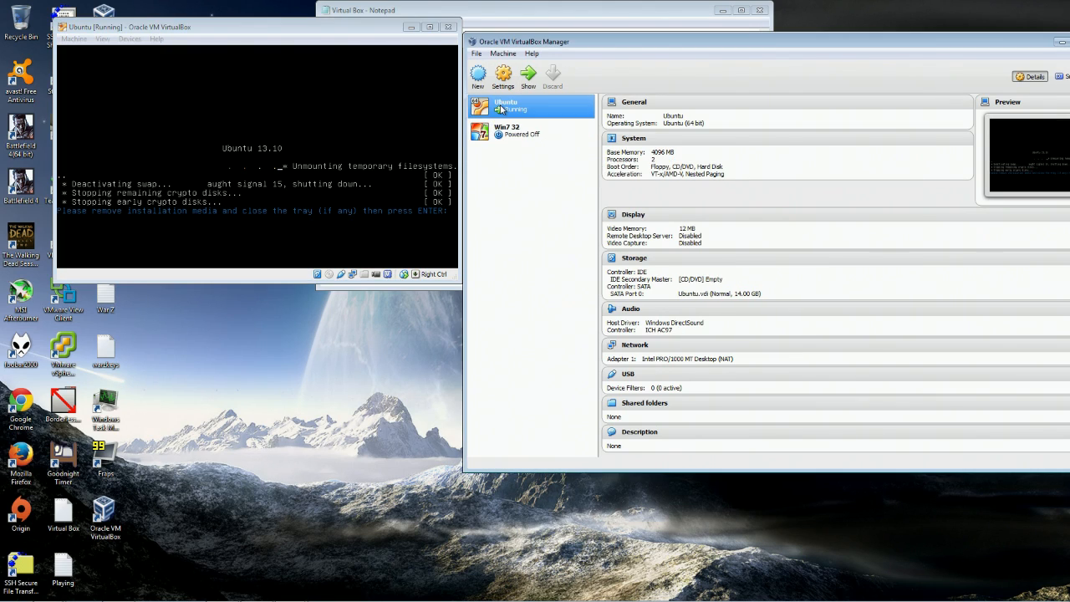
{"action": "right_click", "coordinate": [520, 109]}
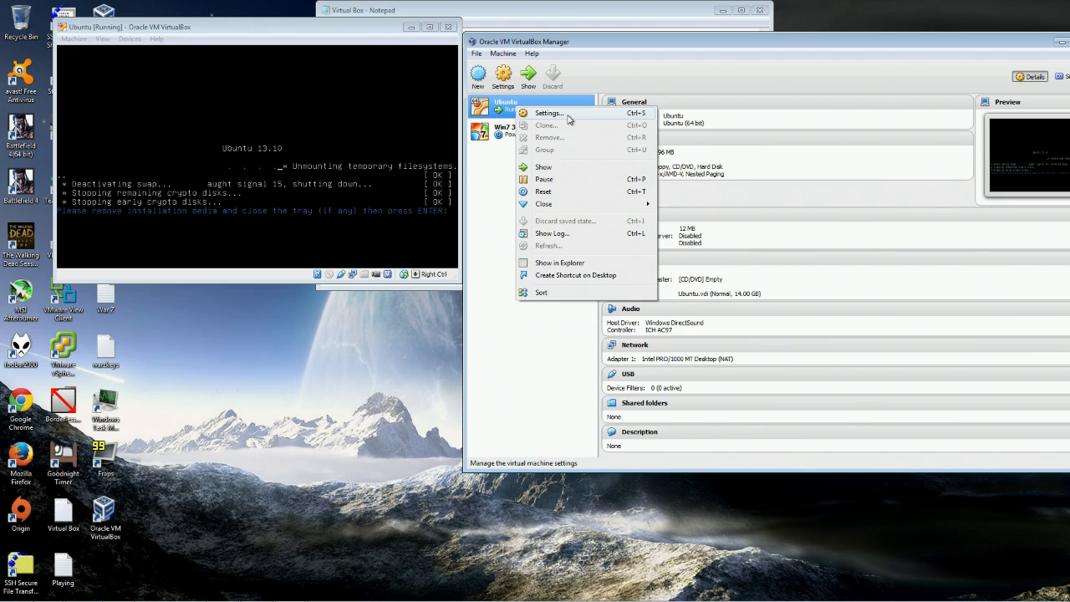
{"action": "left_click", "coordinate": [569, 115]}
{"action": "left_click", "coordinate": [640, 158]}
{"action": "left_click", "coordinate": [641, 173]}
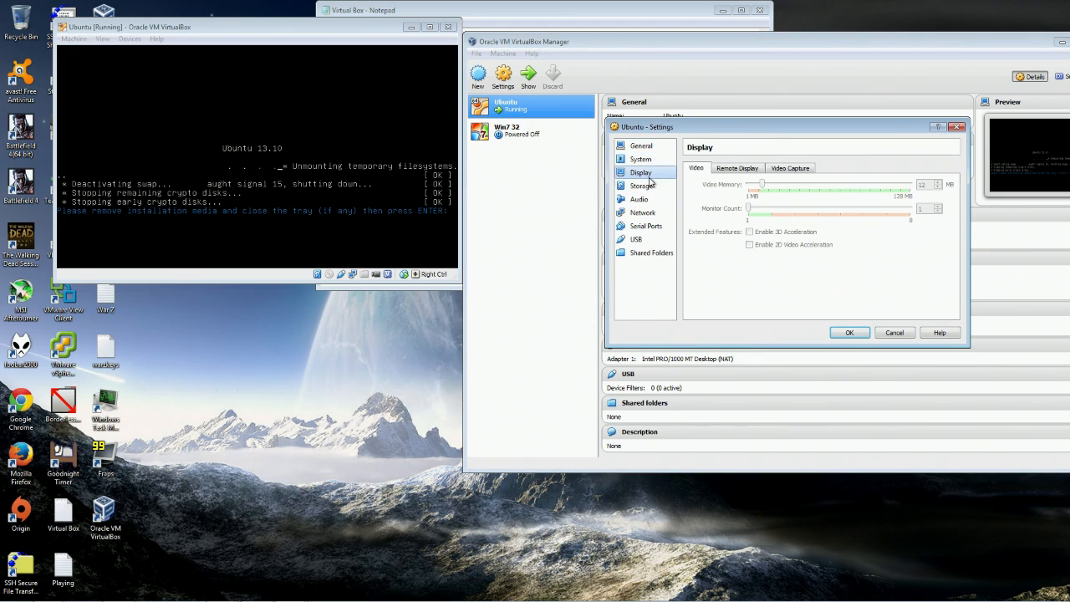
{"action": "left_click", "coordinate": [650, 187]}
{"action": "left_click", "coordinate": [745, 194]}
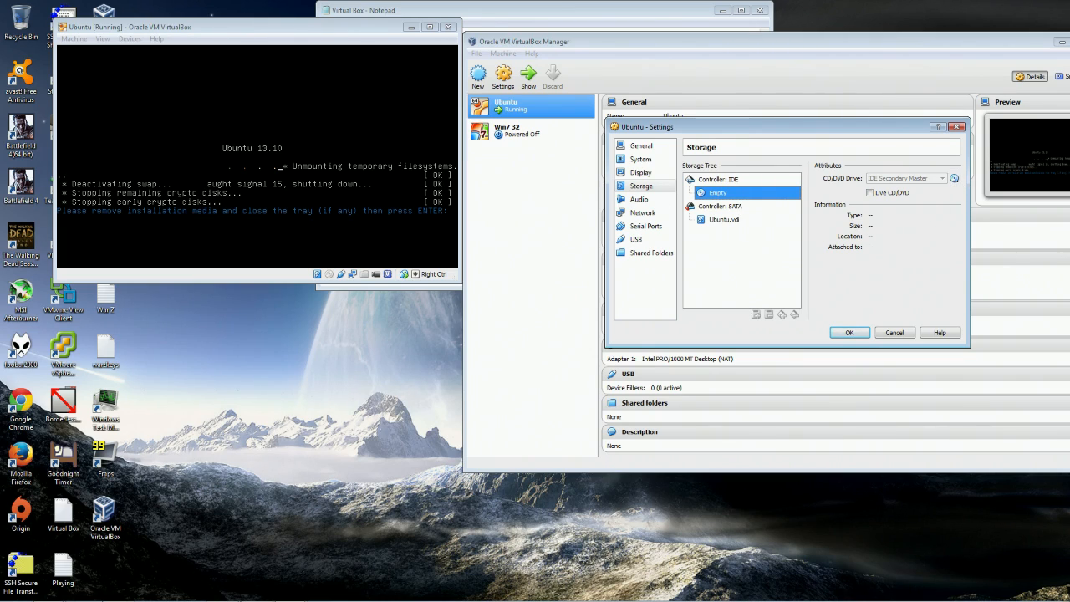
Press Enter inside the Ubuntu VM so it reboots into the installed system.
{"action": "left_click", "coordinate": [276, 188]}
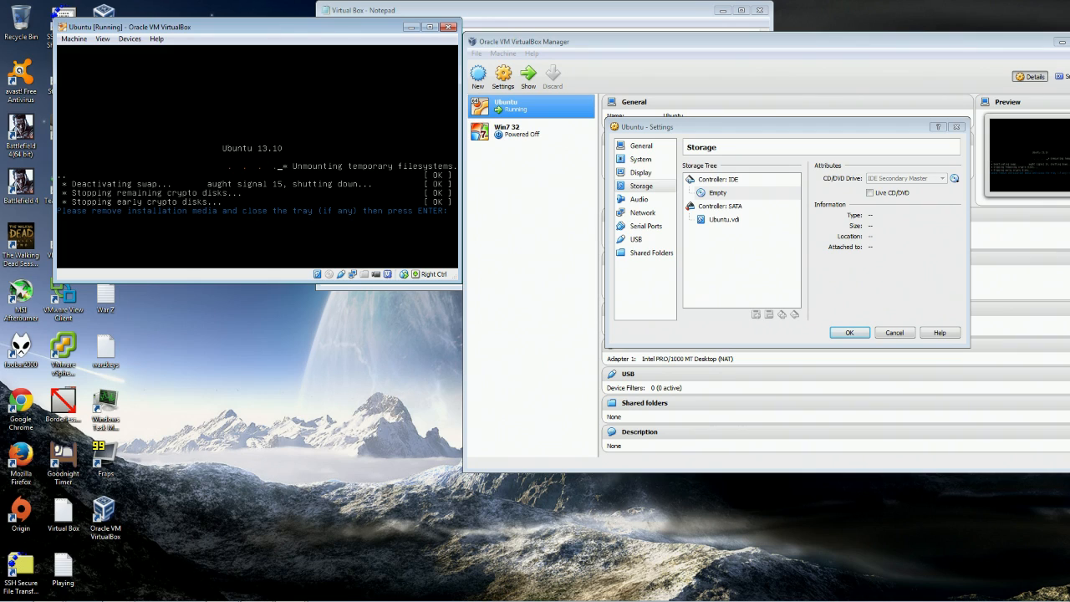
{"action": "key", "text": "Return"}
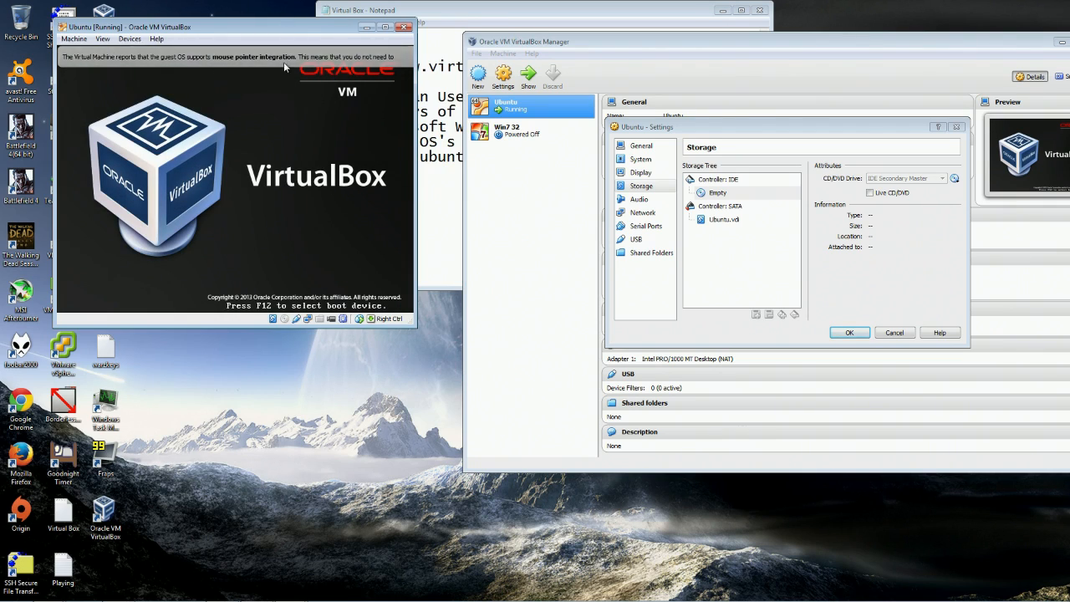
{"action": "left_click", "coordinate": [956, 182]}
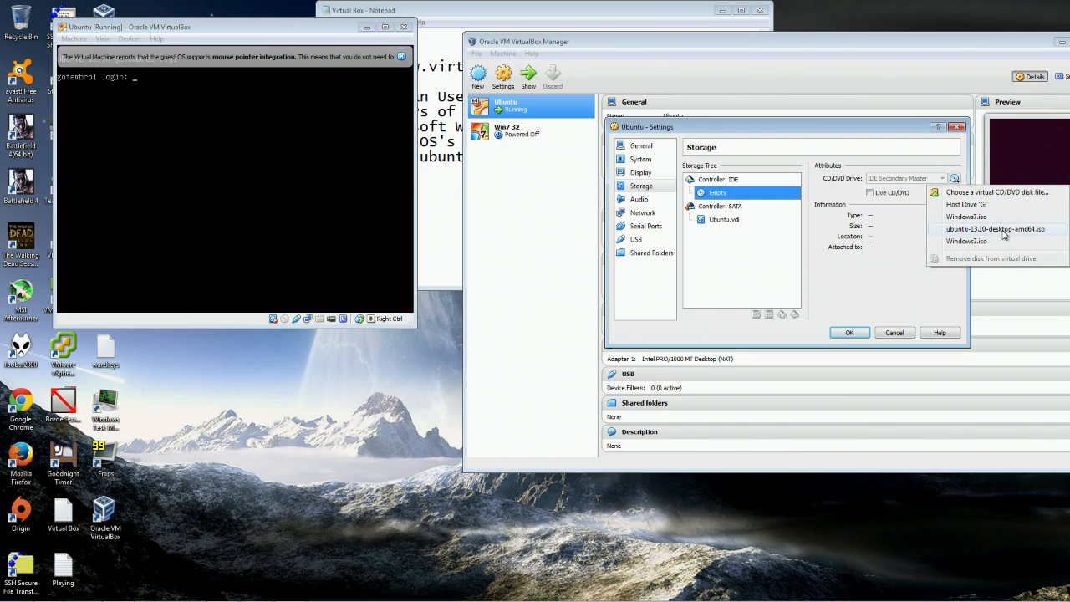
{"action": "left_click", "coordinate": [408, 31]}
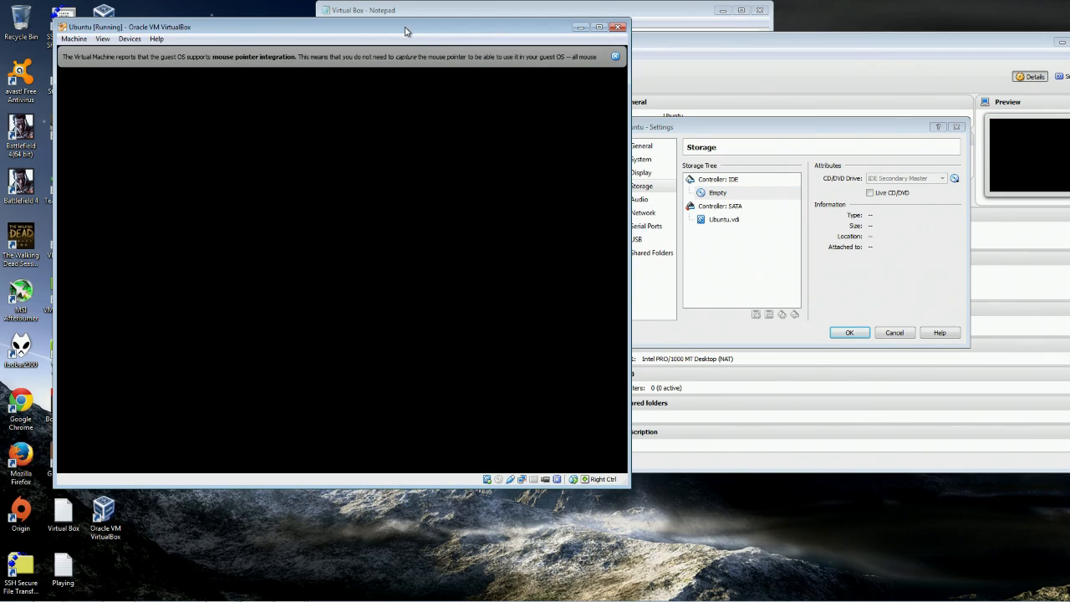
Dismiss the mouse-integration notice and insert the Guest Additions CD image from the Devices menu.
{"action": "left_click", "coordinate": [615, 56]}
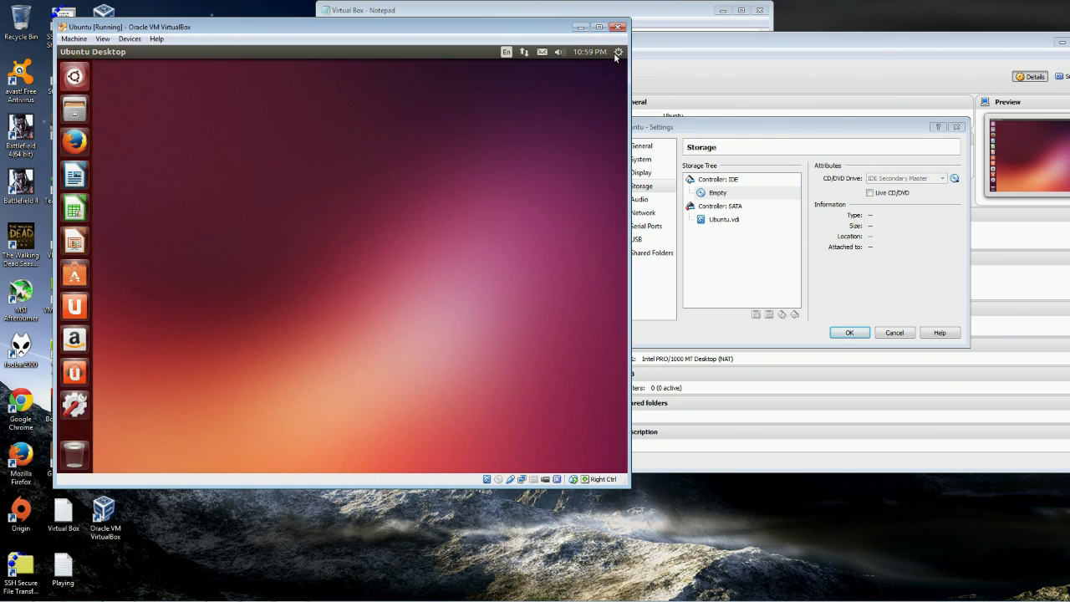
{"action": "left_click_drag", "start_coordinate": [487, 29], "coordinate": [540, 41]}
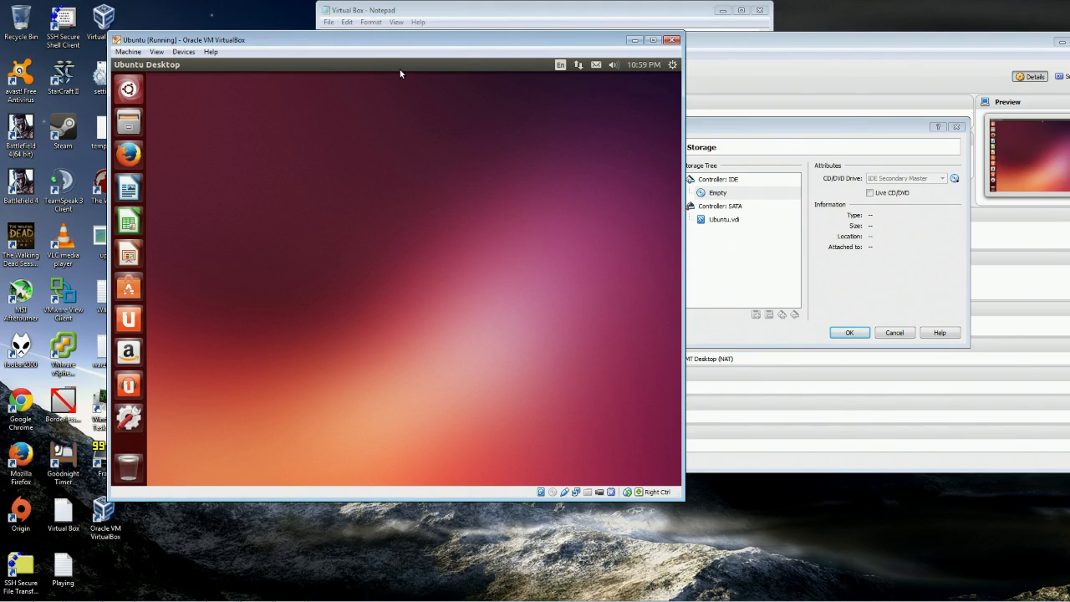
{"action": "left_click", "coordinate": [208, 51]}
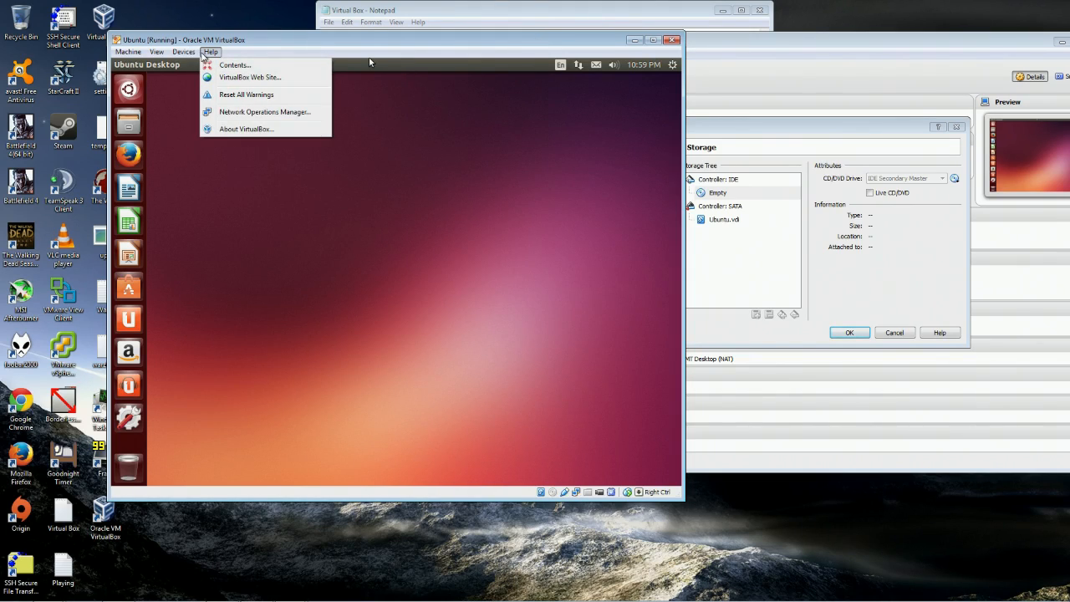
{"action": "mouse_move", "coordinate": [192, 55]}
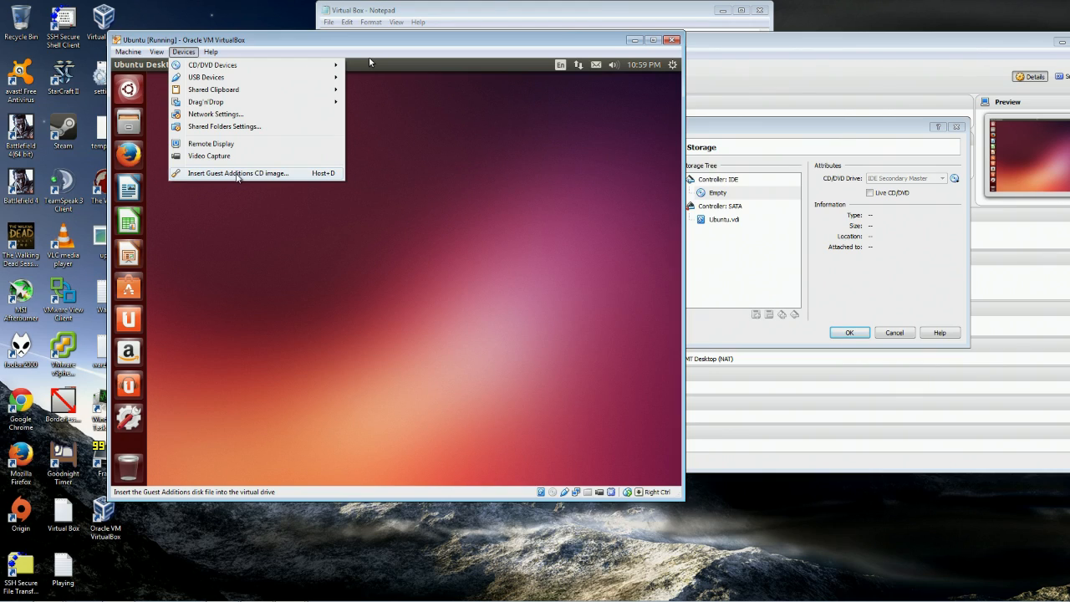
{"action": "left_click", "coordinate": [237, 173]}
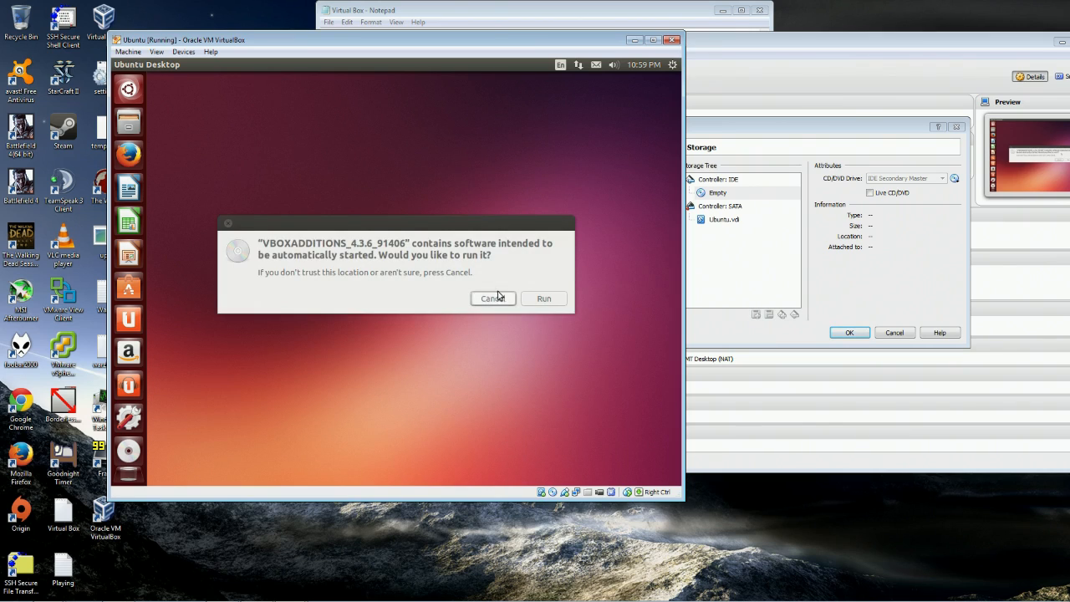
Run the Guest Additions disc and authenticate with the superuser password.
{"action": "left_click", "coordinate": [547, 301]}
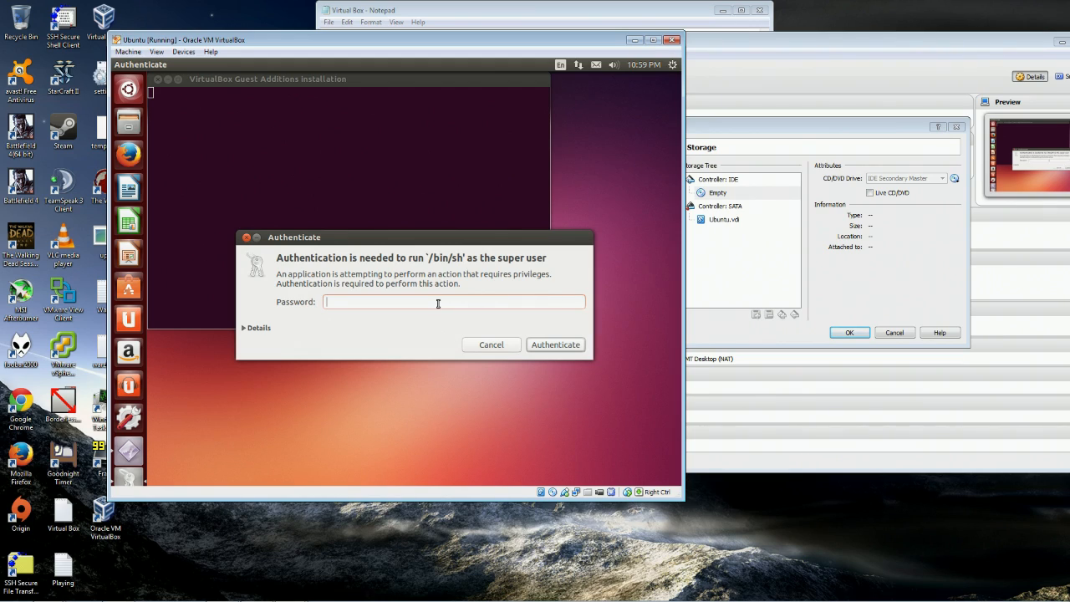
{"action": "type", "text": "••••"}
{"action": "key", "text": "Return"}
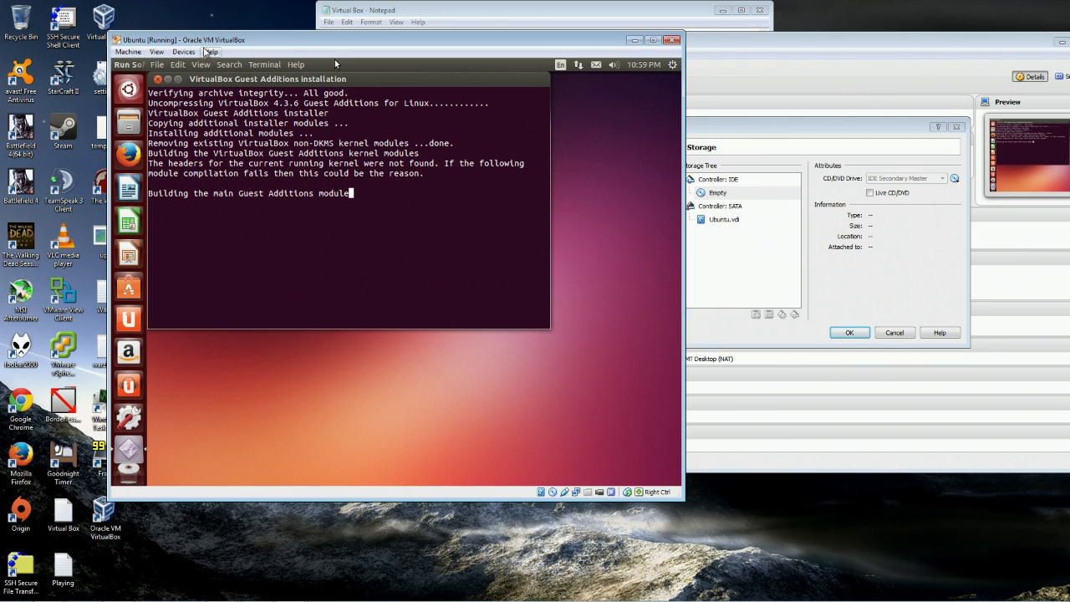
Move the VM window right while the Guest Additions 4.3.6 installer builds its modules.
{"action": "left_click", "coordinate": [183, 52]}
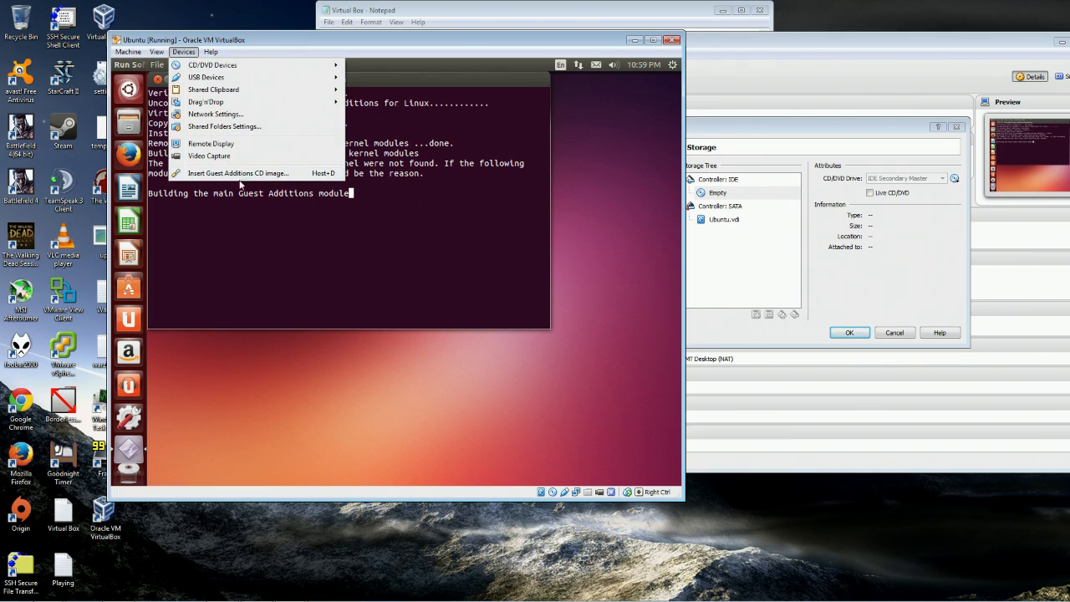
{"action": "left_click", "coordinate": [462, 40]}
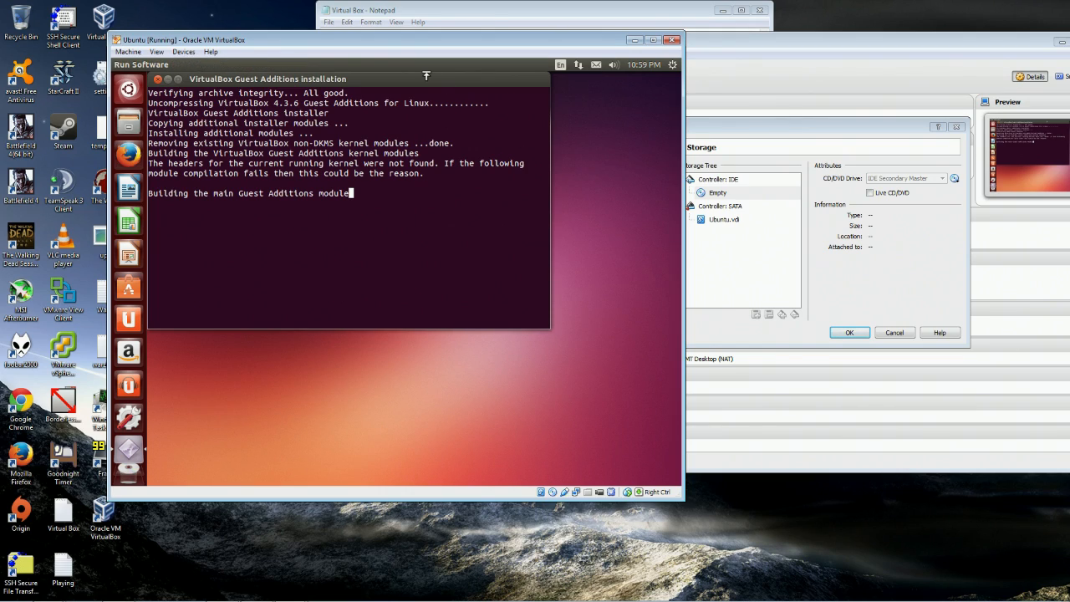
{"action": "left_click_drag", "start_coordinate": [360, 39], "coordinate": [621, 38]}
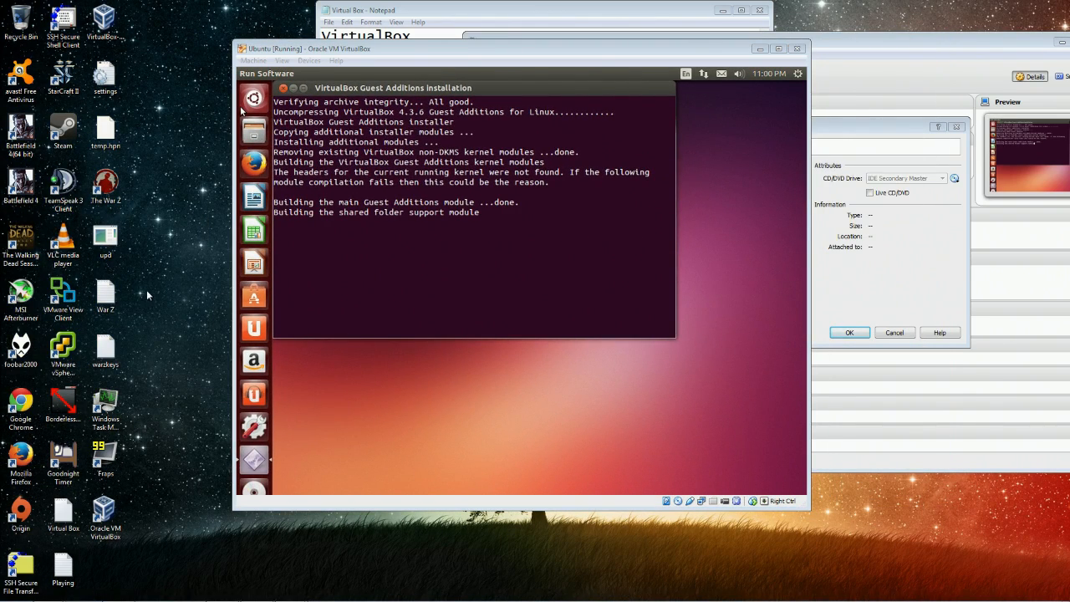
{"action": "left_click_drag", "start_coordinate": [376, 49], "coordinate": [526, 28]}
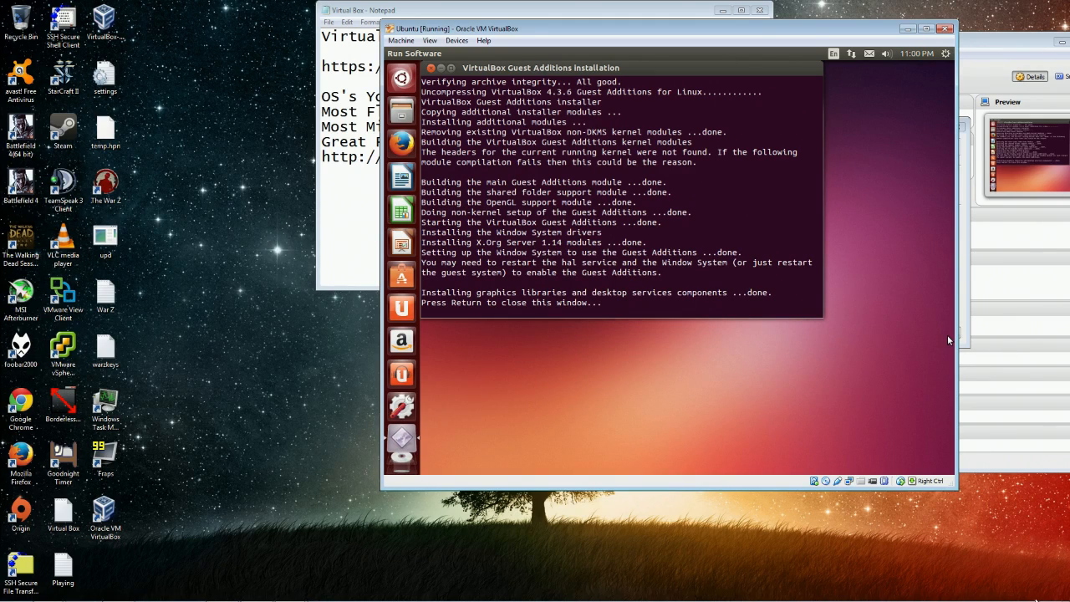
Launch Task Manager via a taskmgr search, narrow it, and place it beside the Ubuntu VM.
{"action": "key", "text": "super"}
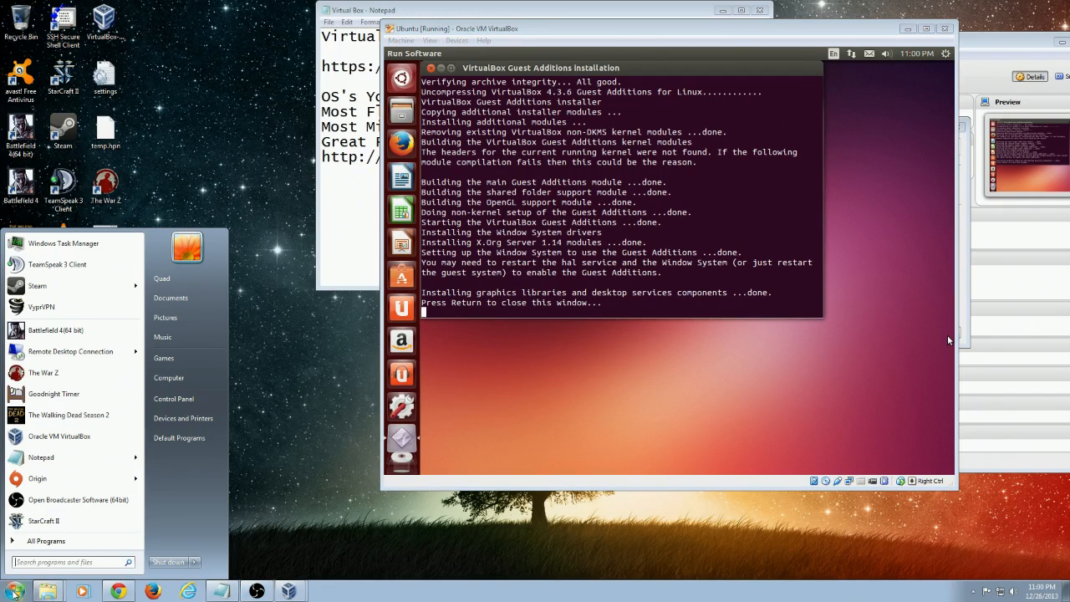
{"action": "type", "text": "taskmg"}
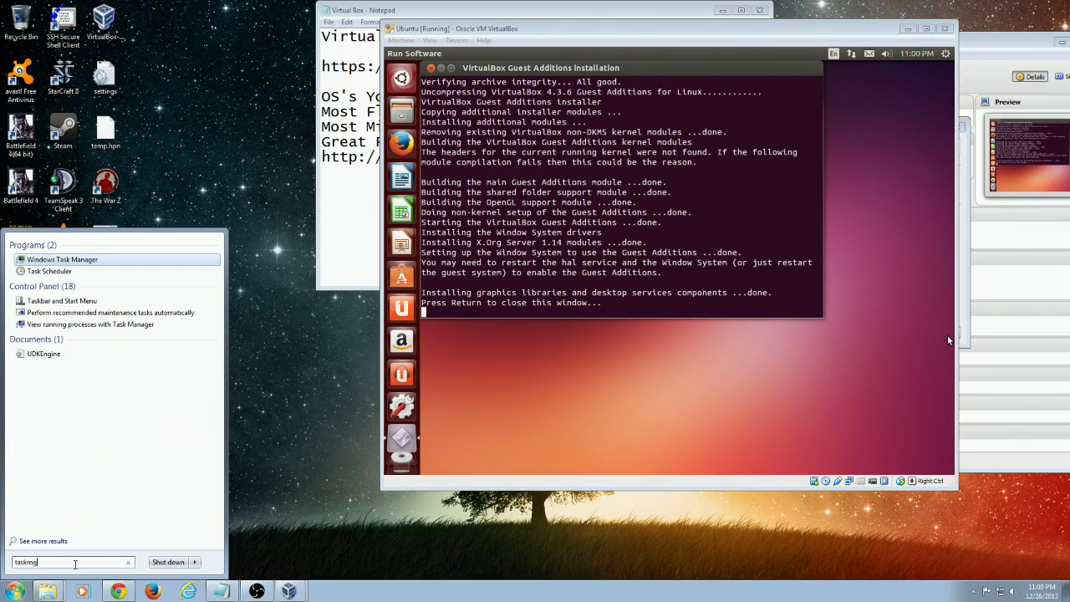
{"action": "key", "text": "Return"}
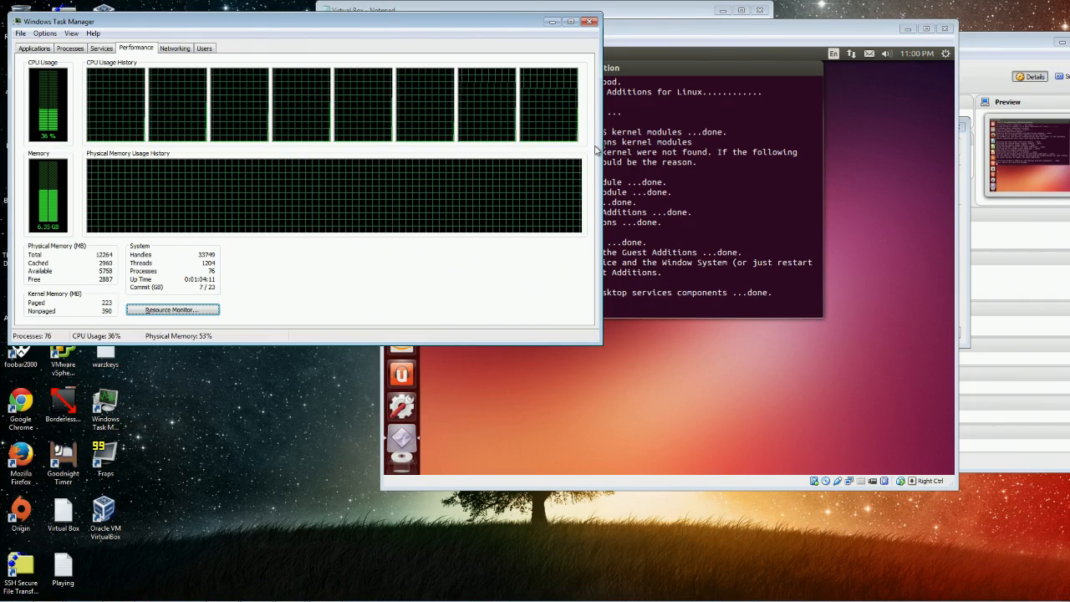
{"action": "left_click_drag", "start_coordinate": [601, 147], "coordinate": [313, 147]}
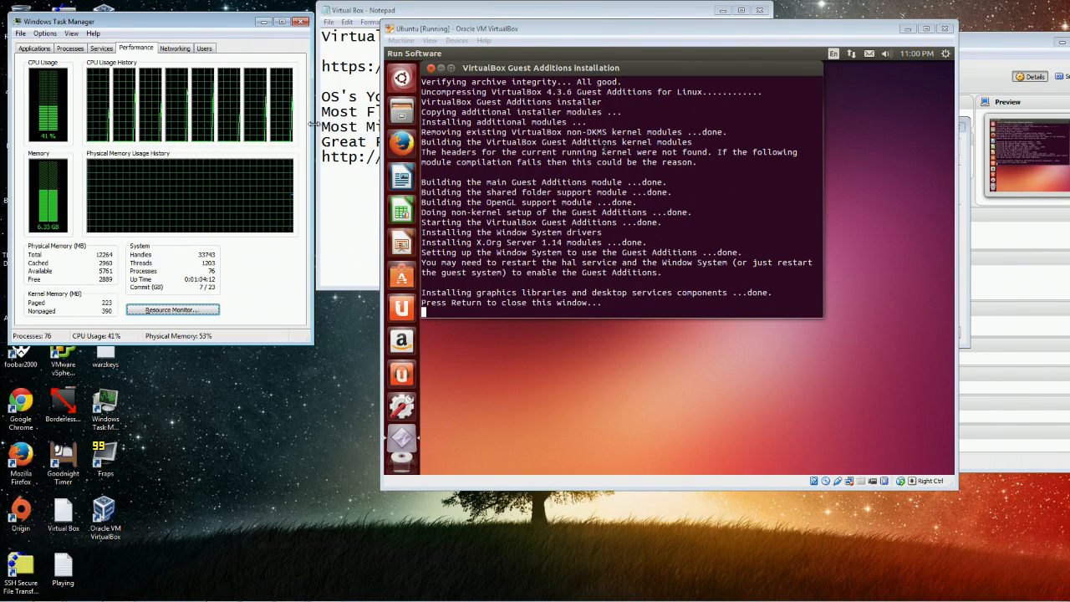
{"action": "left_click_drag", "start_coordinate": [243, 21], "coordinate": [244, 33]}
{"action": "left_click_drag", "start_coordinate": [563, 34], "coordinate": [506, 40]}
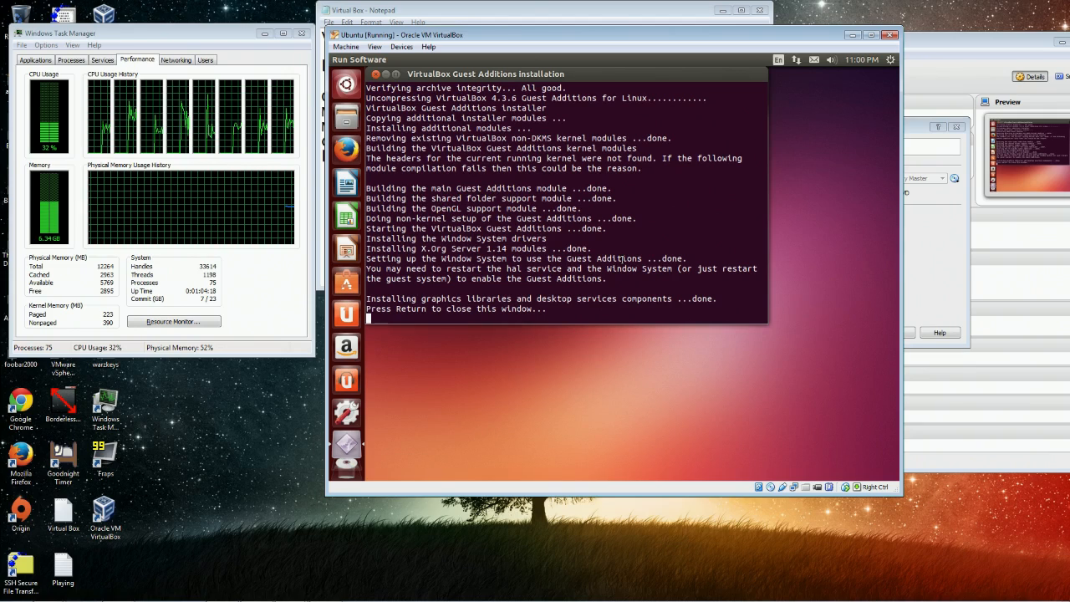
Close the finished installer terminal, then maximize and restore the VM window.
{"action": "key", "text": "Return"}
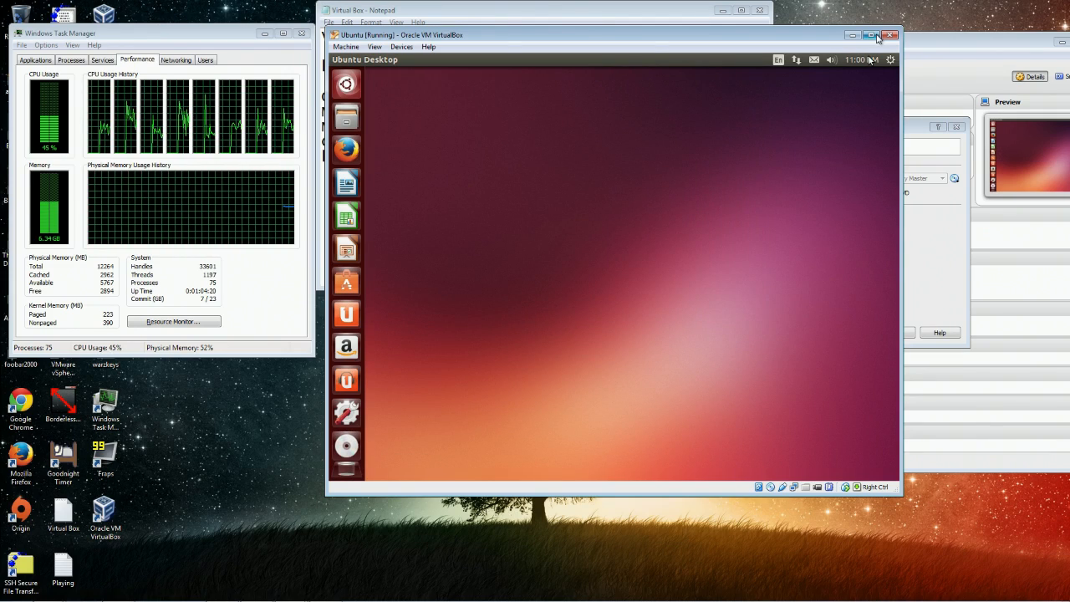
{"action": "left_click", "coordinate": [872, 35]}
{"action": "left_click", "coordinate": [1041, 6]}
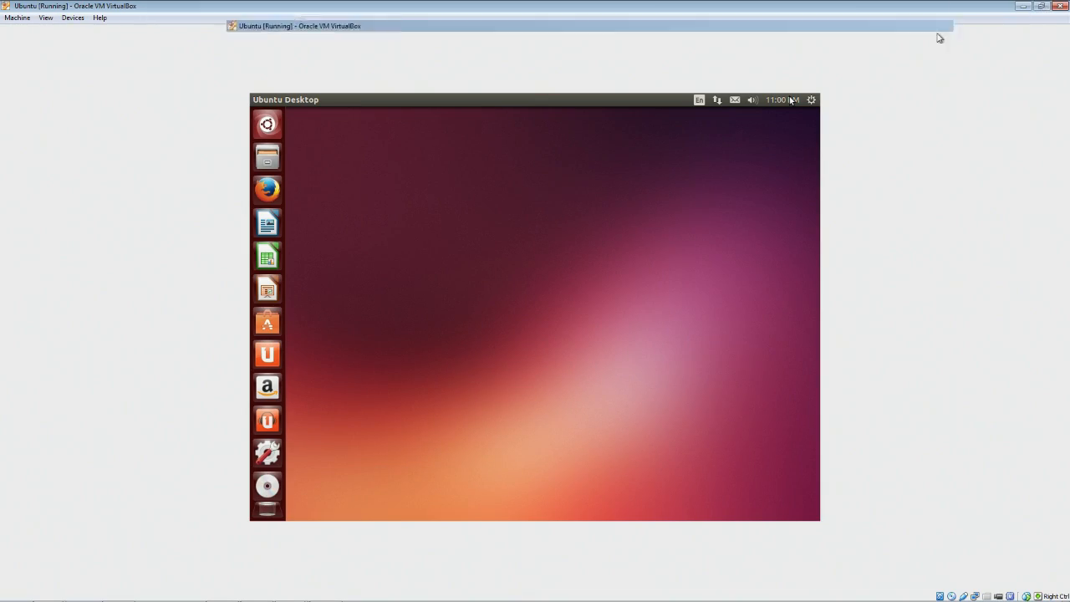
Bring up Firefox on the Ubuntu Start Page and select its address bar.
{"action": "left_click", "coordinate": [402, 47]}
{"action": "key", "text": "Left"}
{"action": "key", "text": "Left"}
{"action": "key", "text": "Left"}
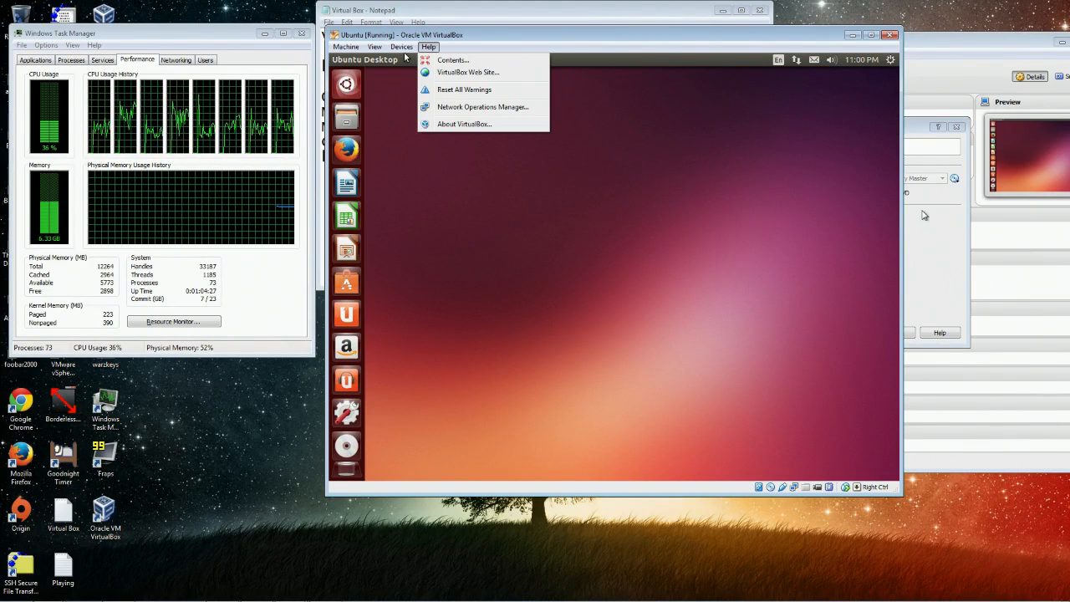
{"action": "left_click", "coordinate": [569, 198]}
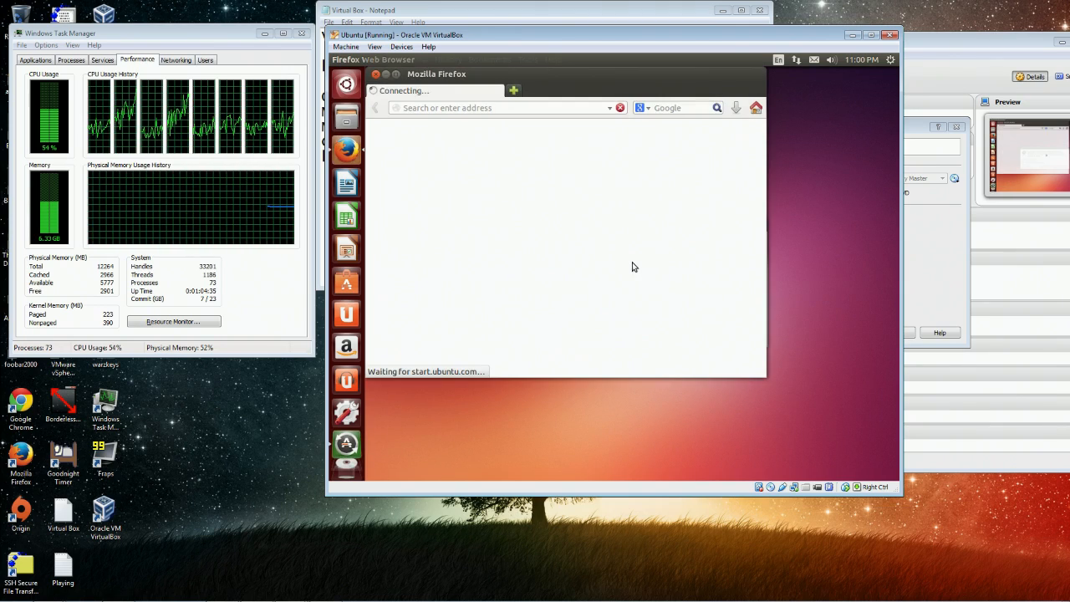
{"action": "mouse_move", "coordinate": [567, 36]}
{"action": "left_mouse_down"}
{"action": "mouse_move", "coordinate": [518, 26]}
{"action": "mouse_move", "coordinate": [574, 38]}
{"action": "left_mouse_up"}
{"action": "left_click", "coordinate": [533, 110]}
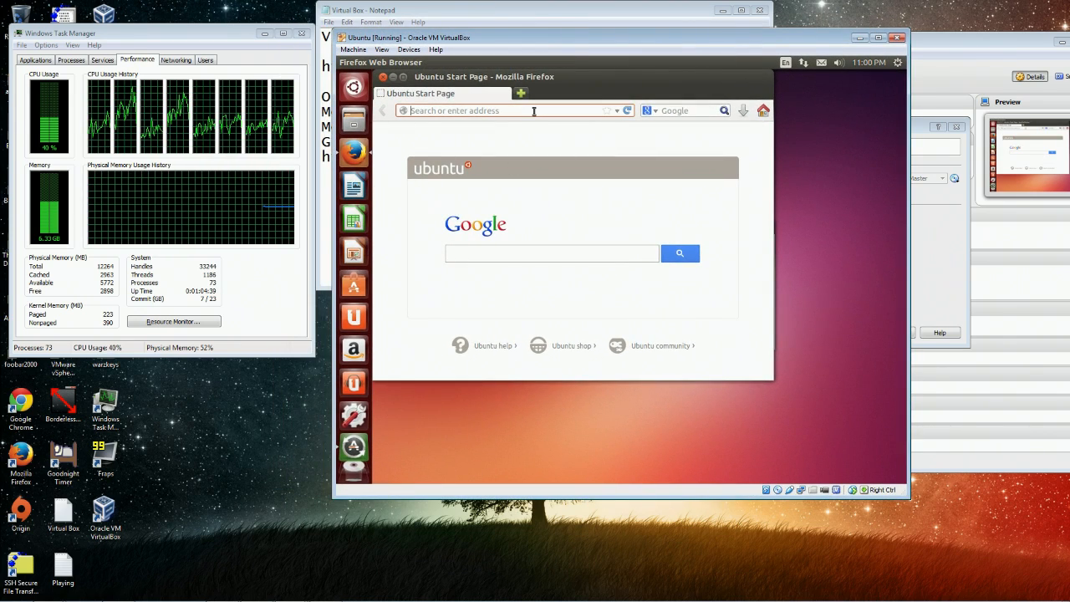